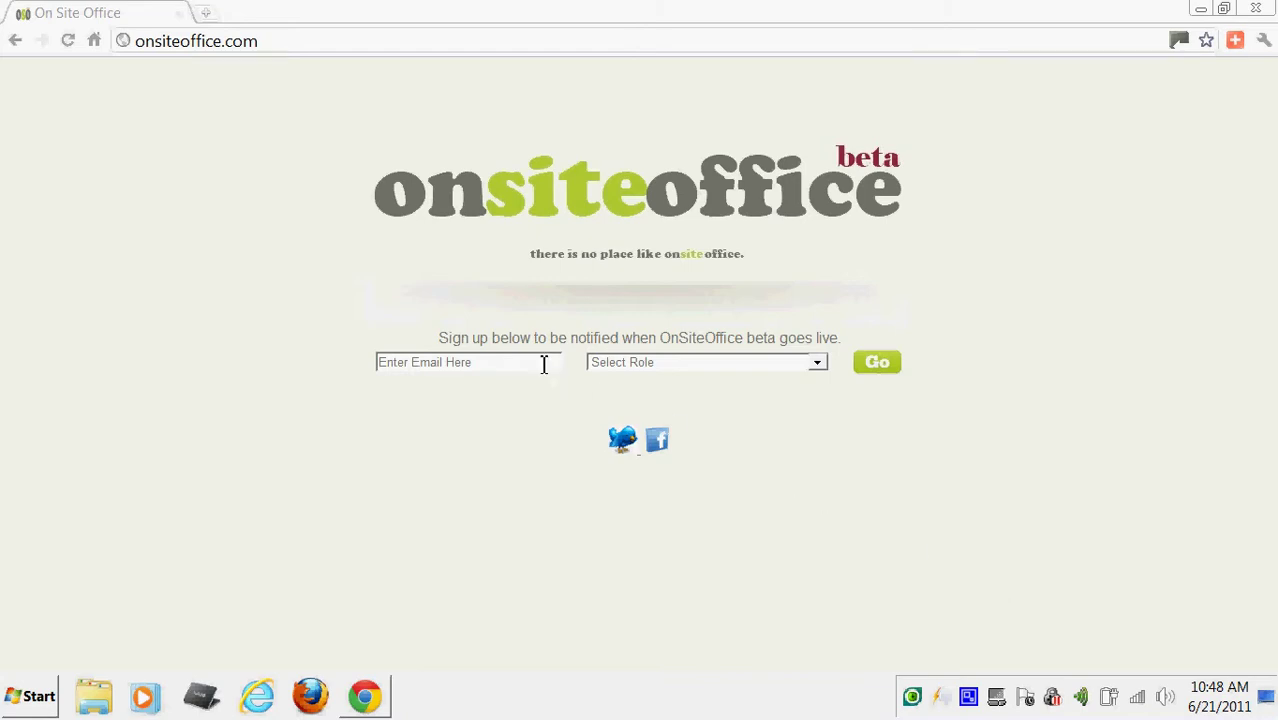
Change the web address to beta.onsiteoffice.com and load the beta login page.
click(816, 367)
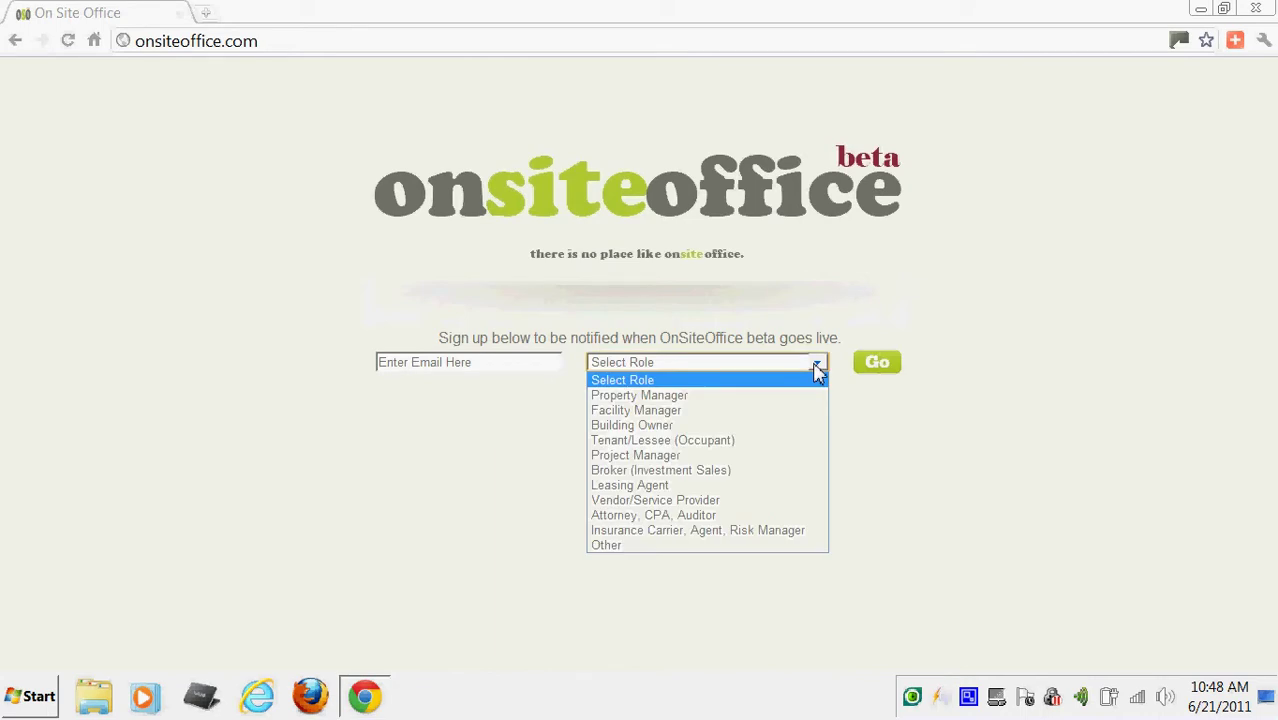
click(816, 366)
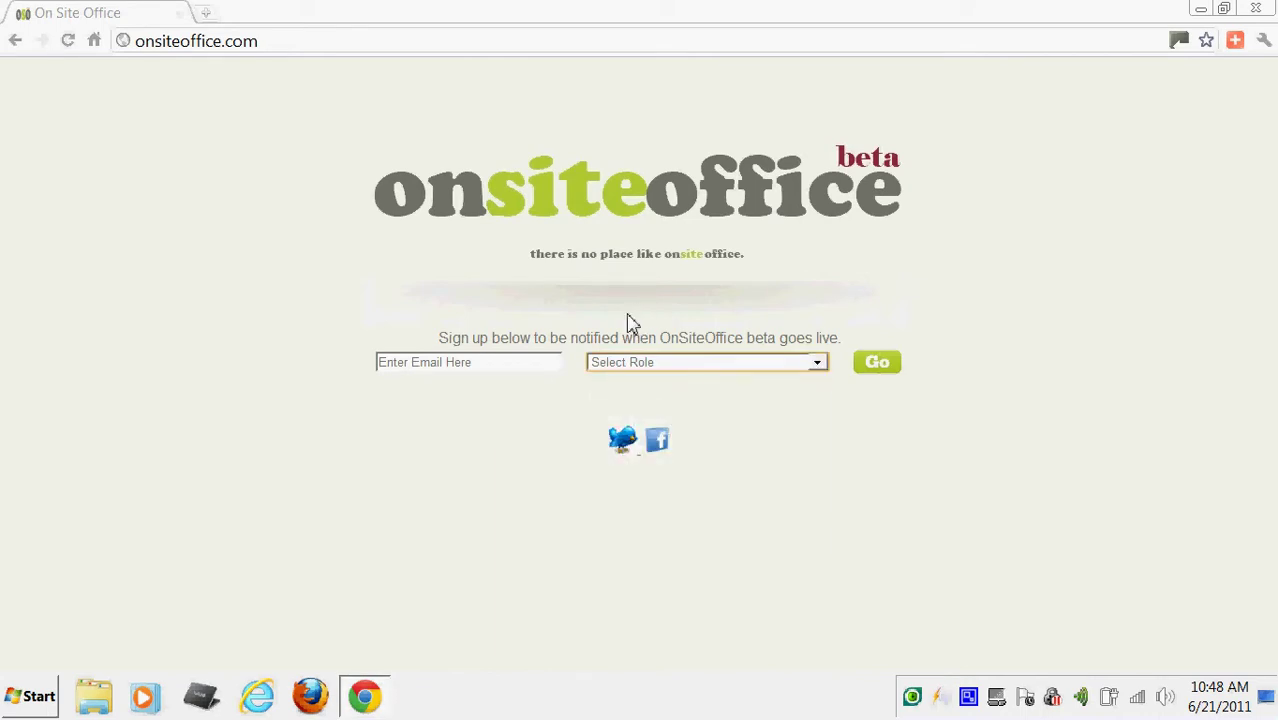
click(297, 39)
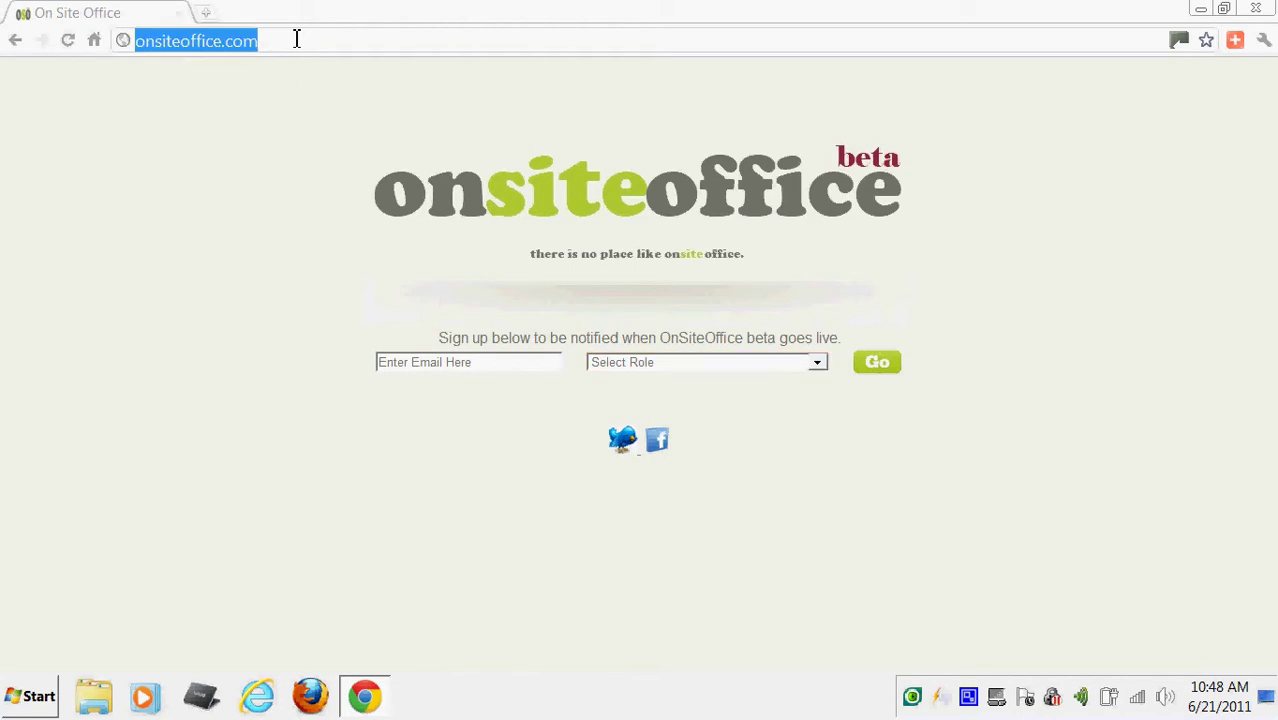
key(Home)
text(beta.)
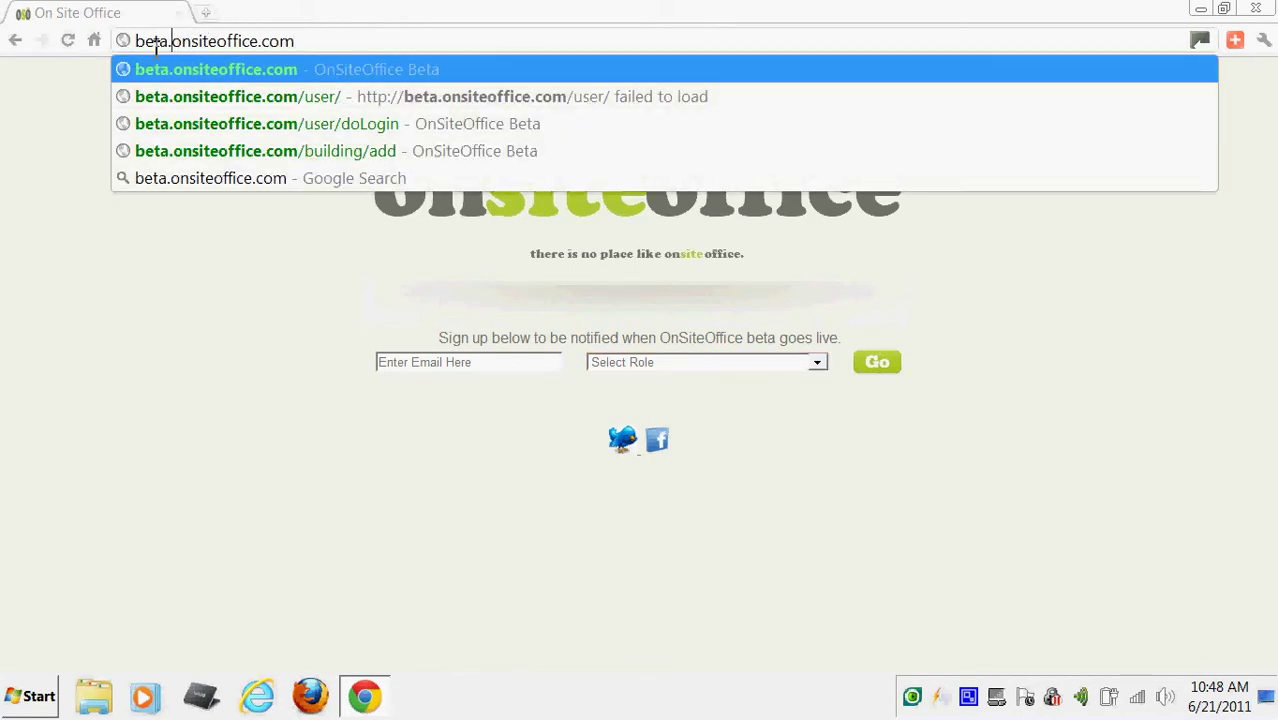
click(319, 39)
key(Return)
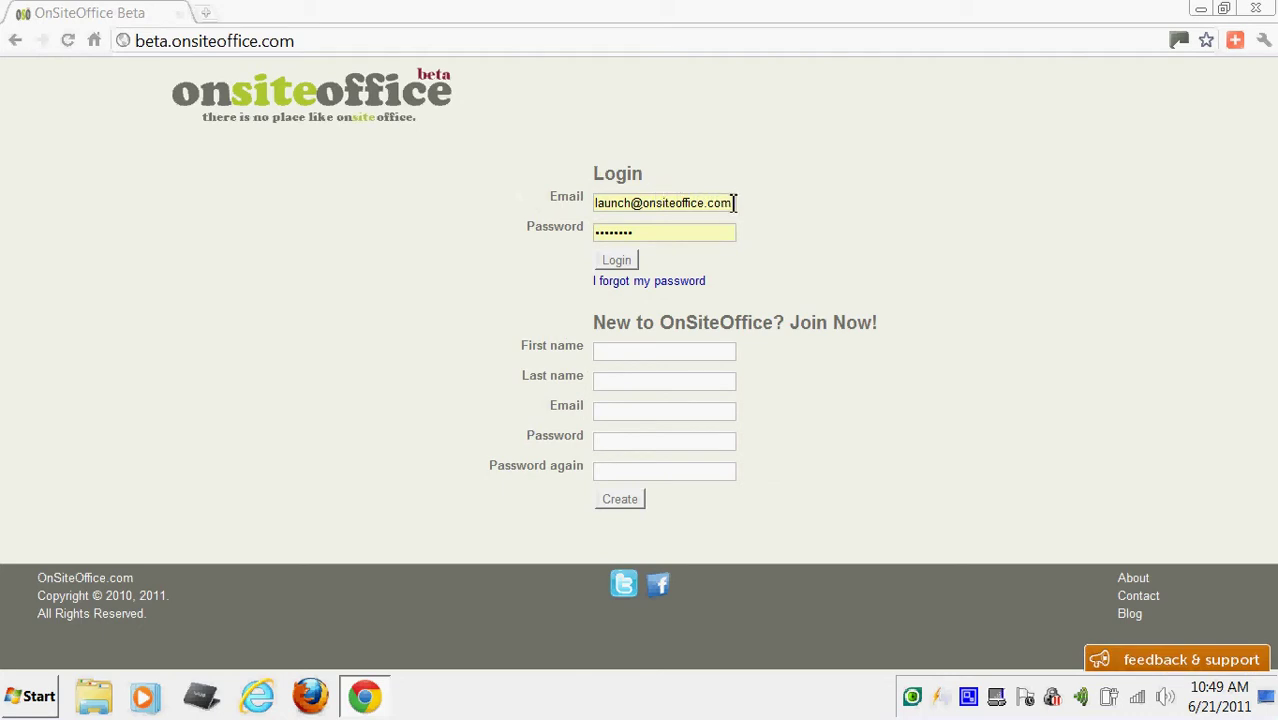
Clear the prefilled e-mail from the login Email box.
drag(733, 203, 540, 208)
key(BackSpace)
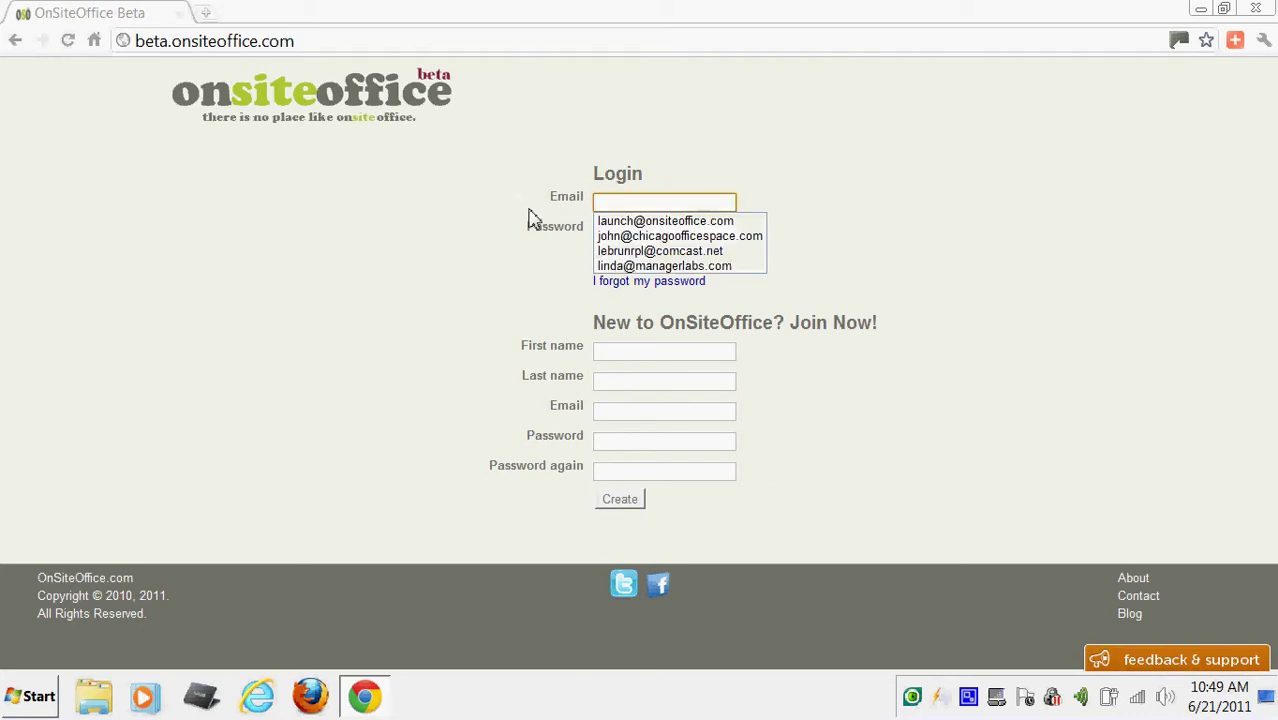
click(496, 213)
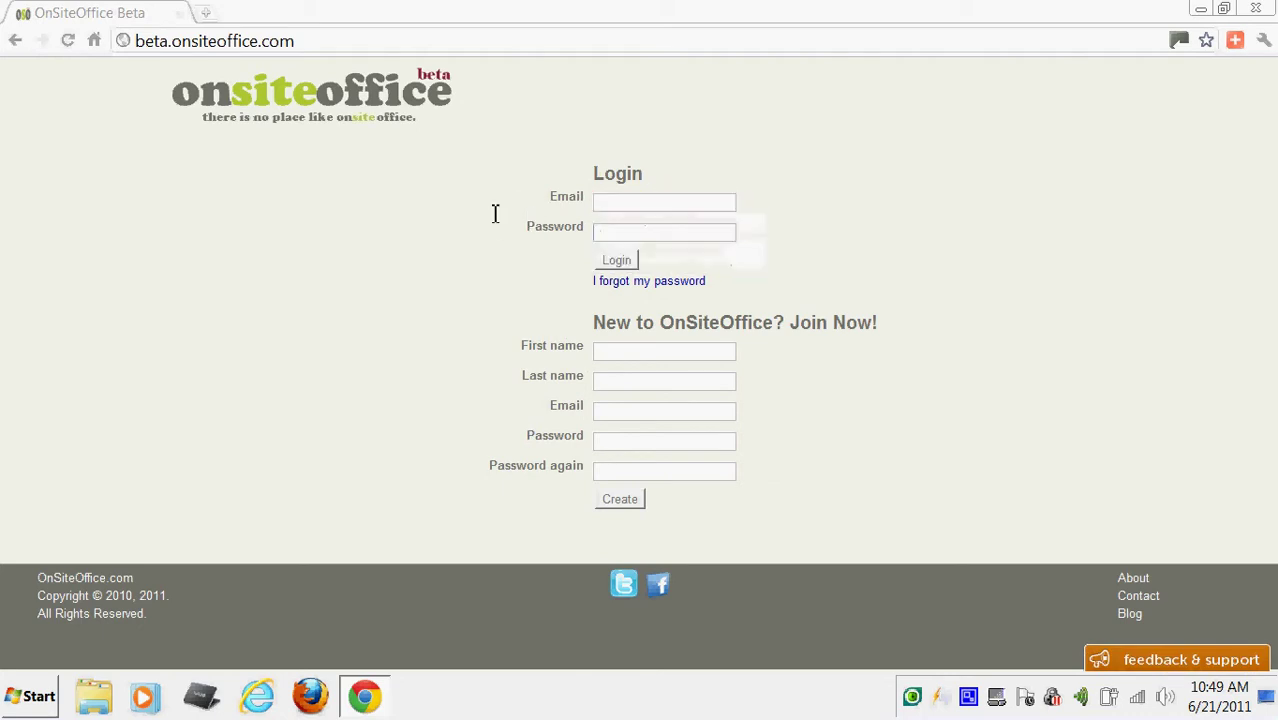
Fill the Join Now form with the new user's first name, last name, e-mail and password.
click(651, 349)
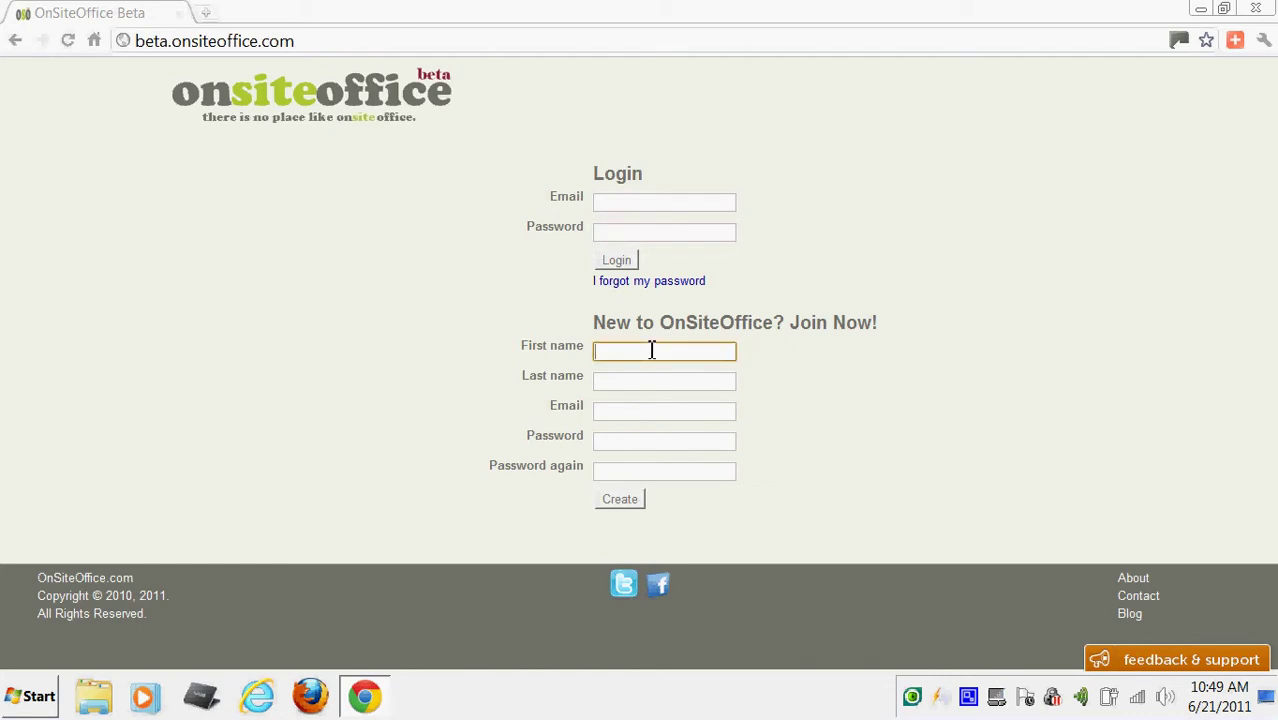
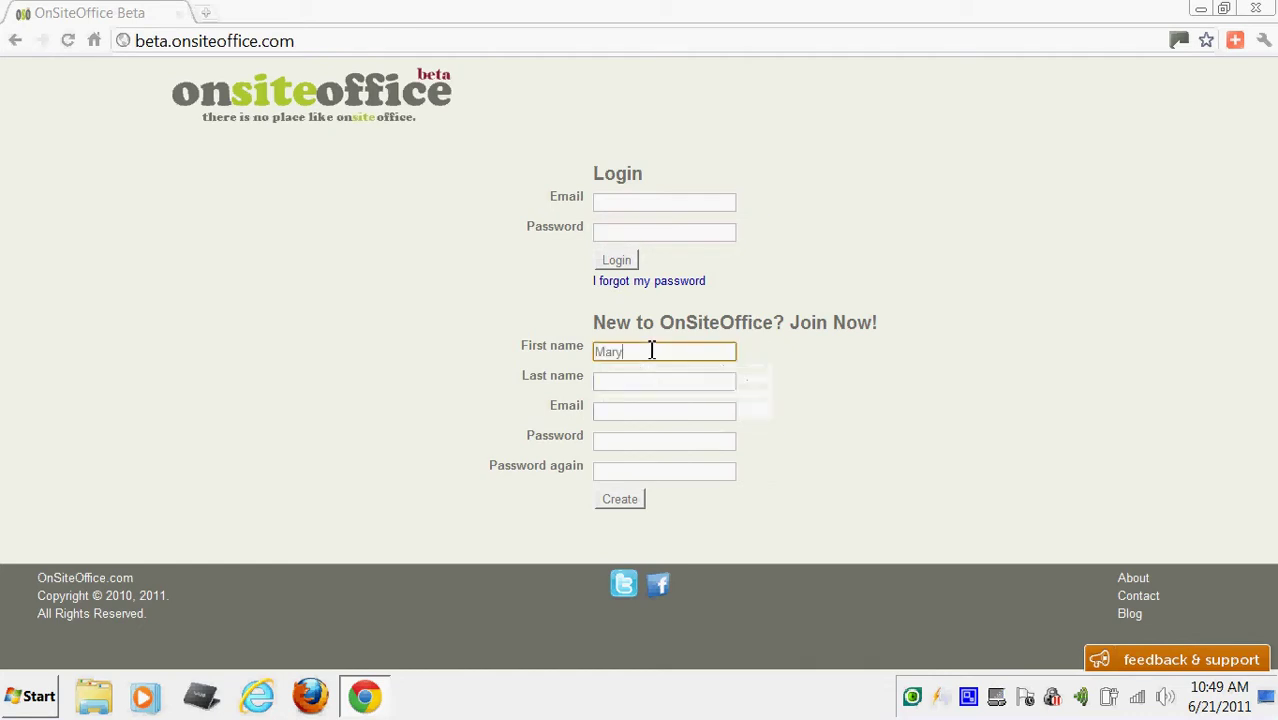
key(Tab)
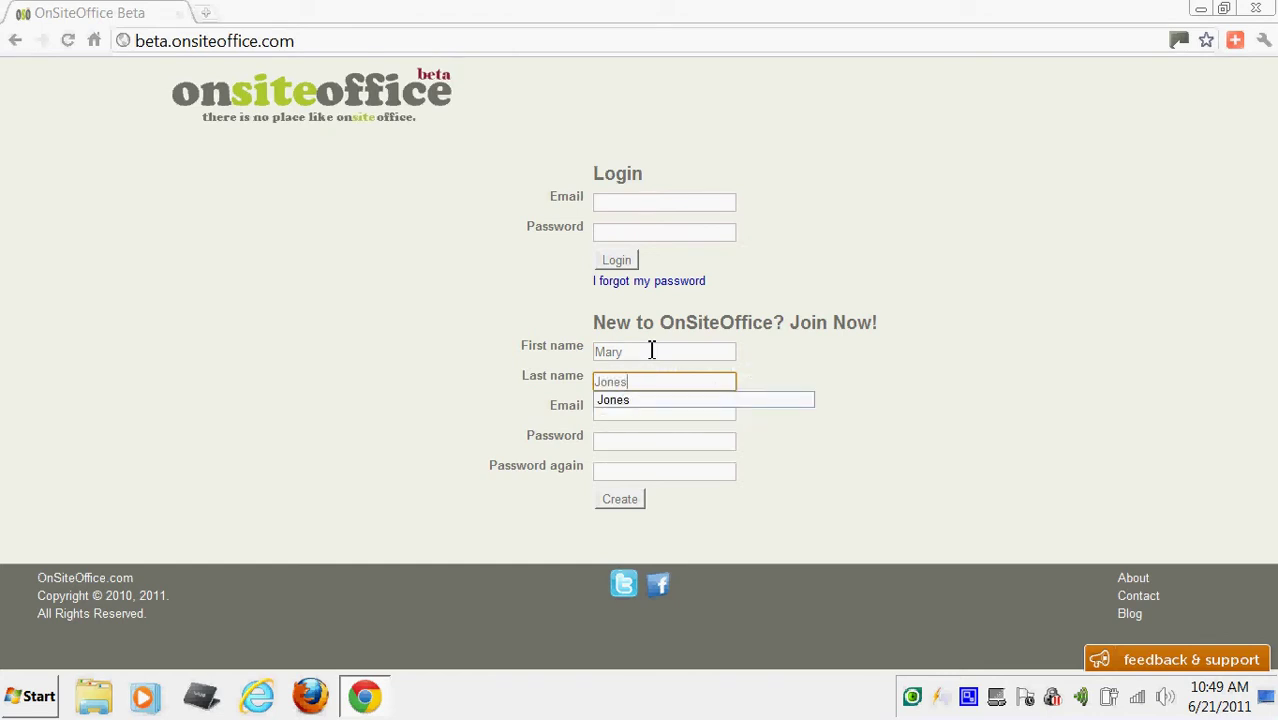
key(Tab)
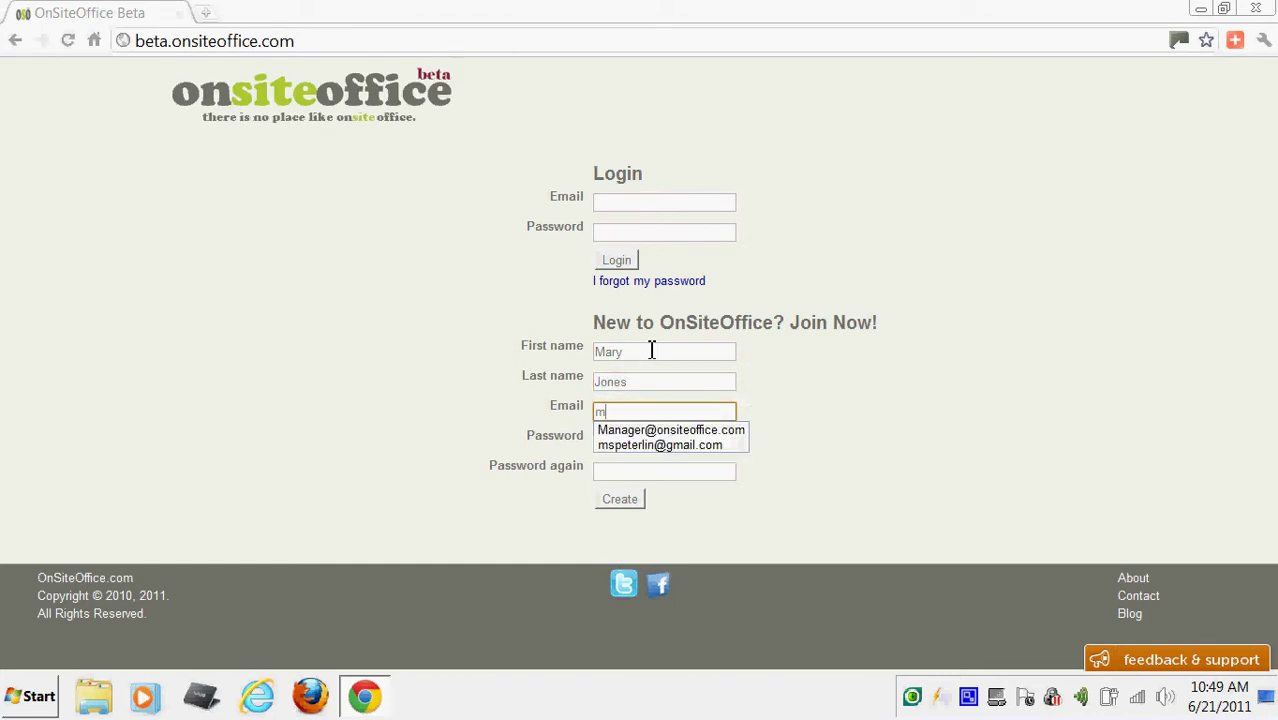
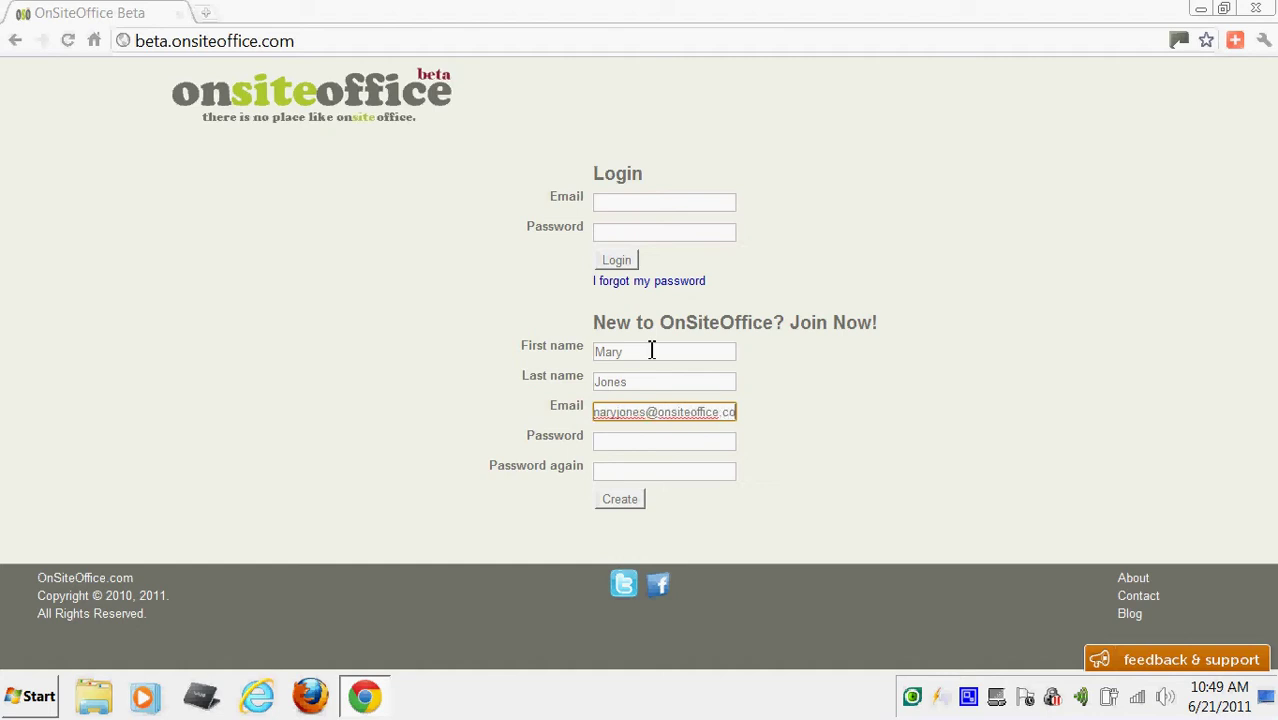
key(Tab)
text(•••••••)
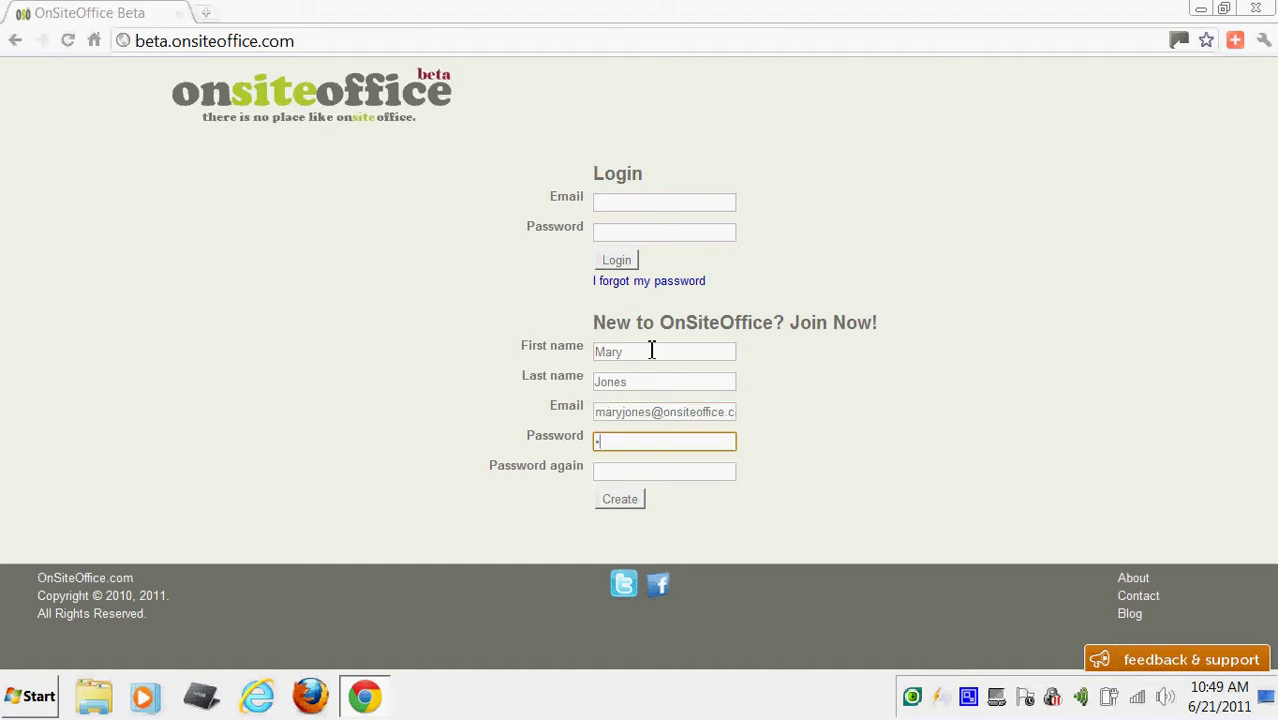
text(••)
key(Tab)
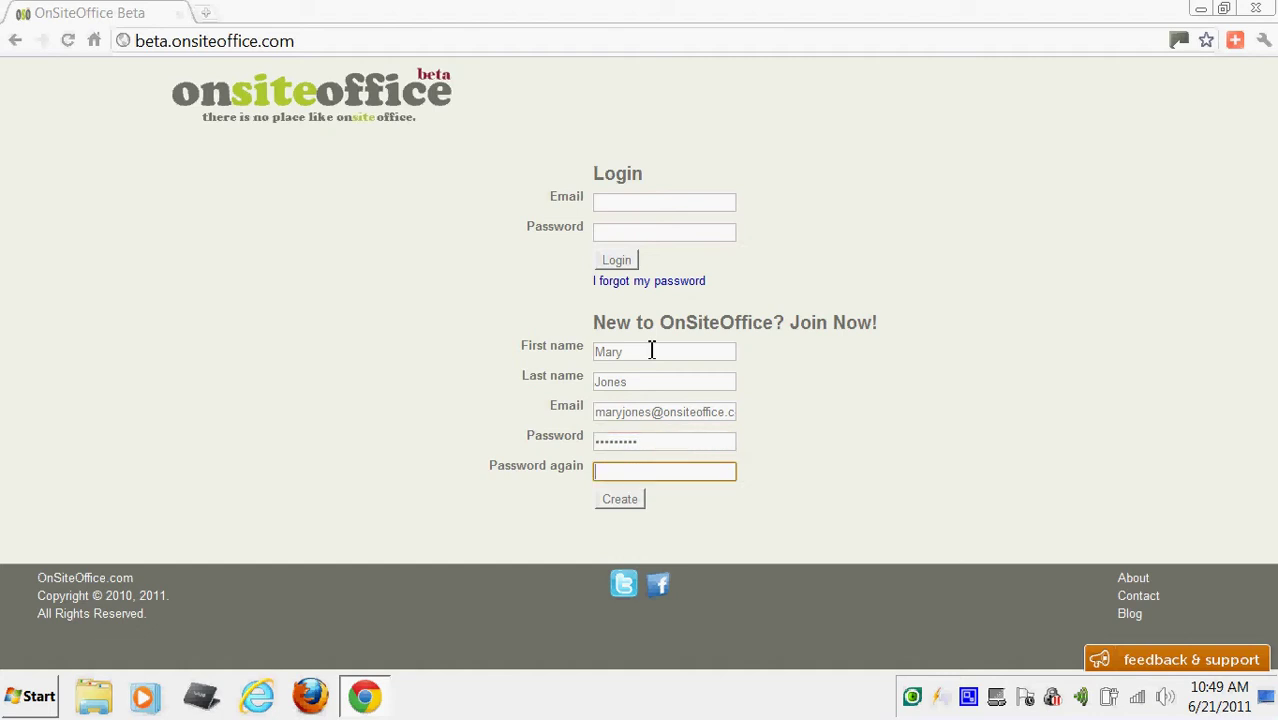
text(•••••••••)
Create the account, then choose 'add one' on the empty My Buildings page.
click(620, 500)
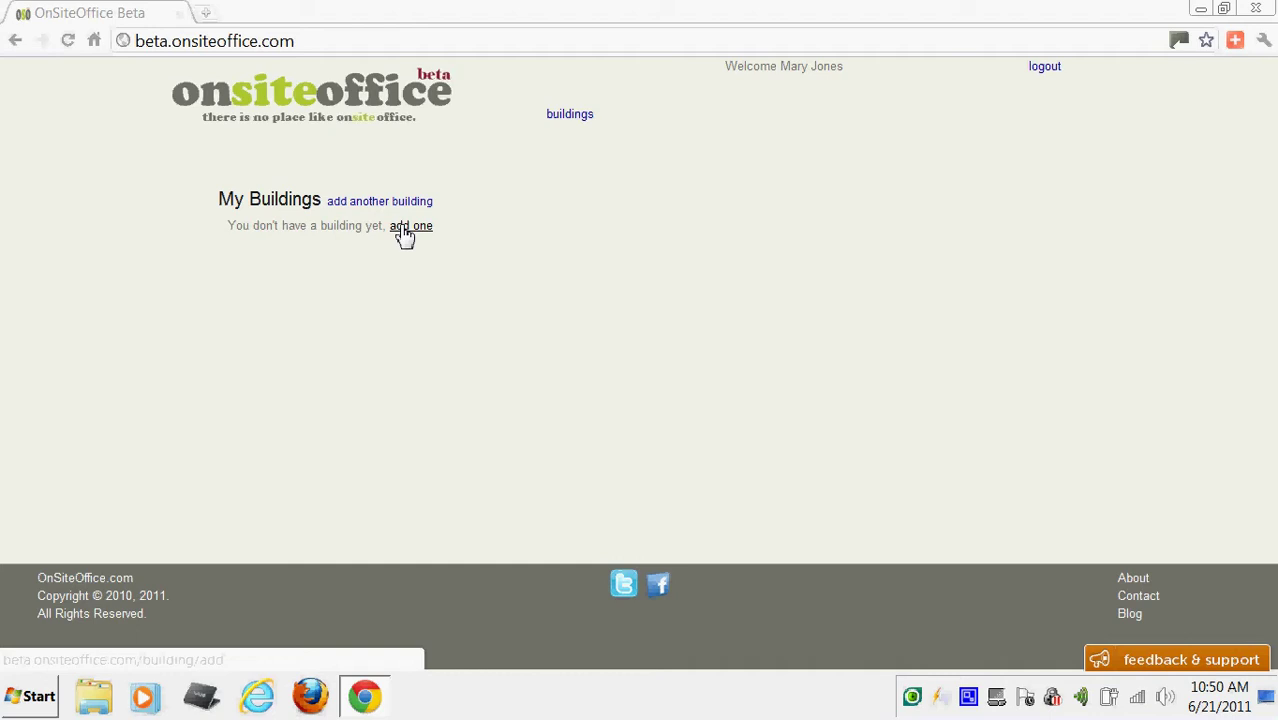
click(405, 233)
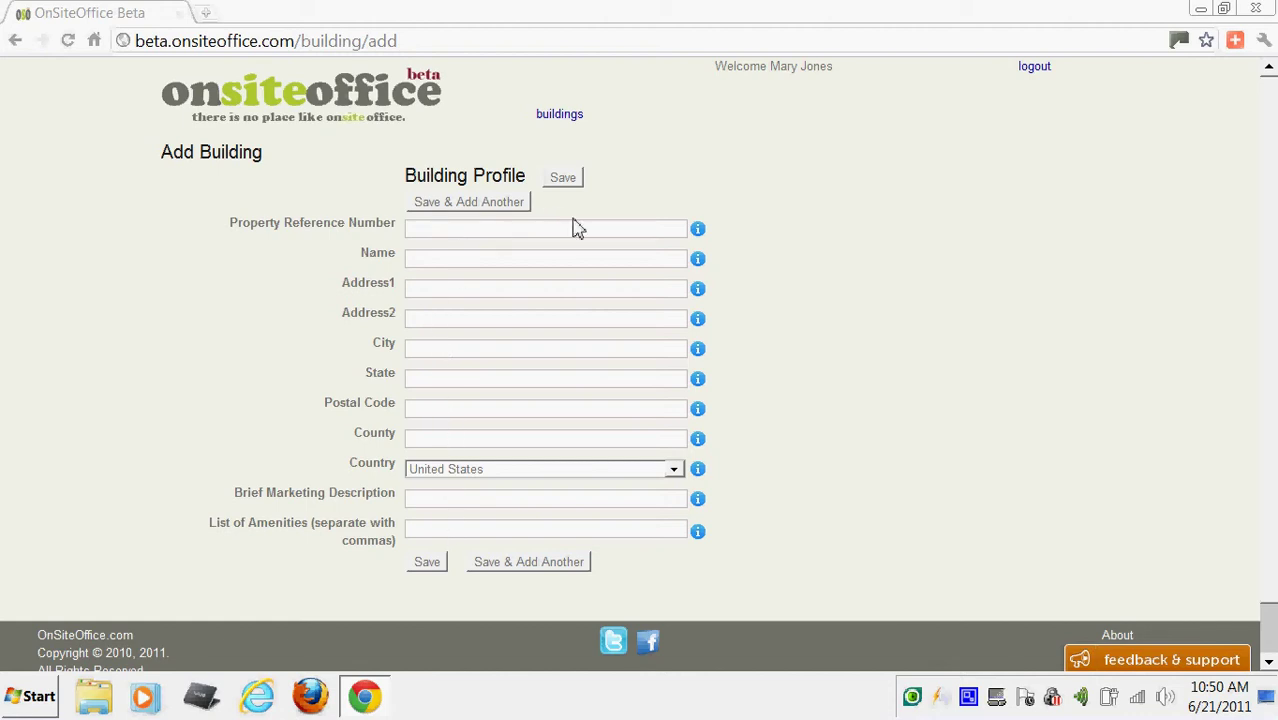
mouse_move(697, 237)
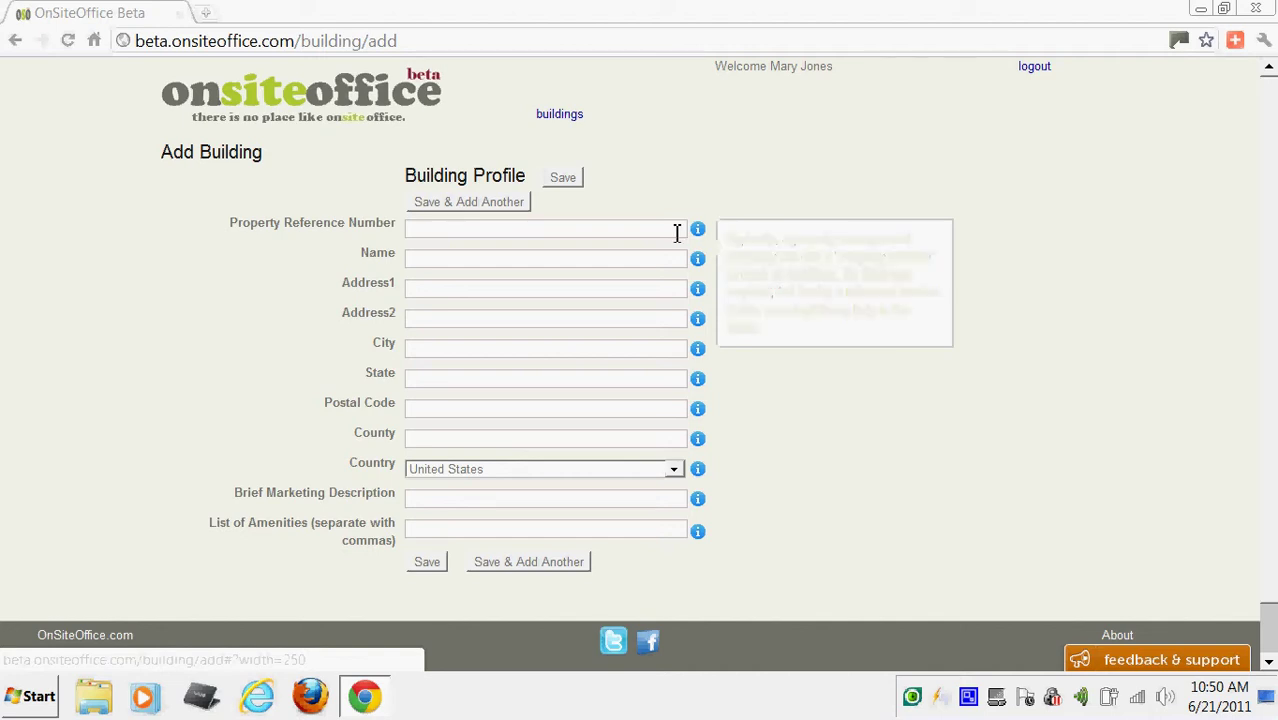
click(675, 232)
text(12)
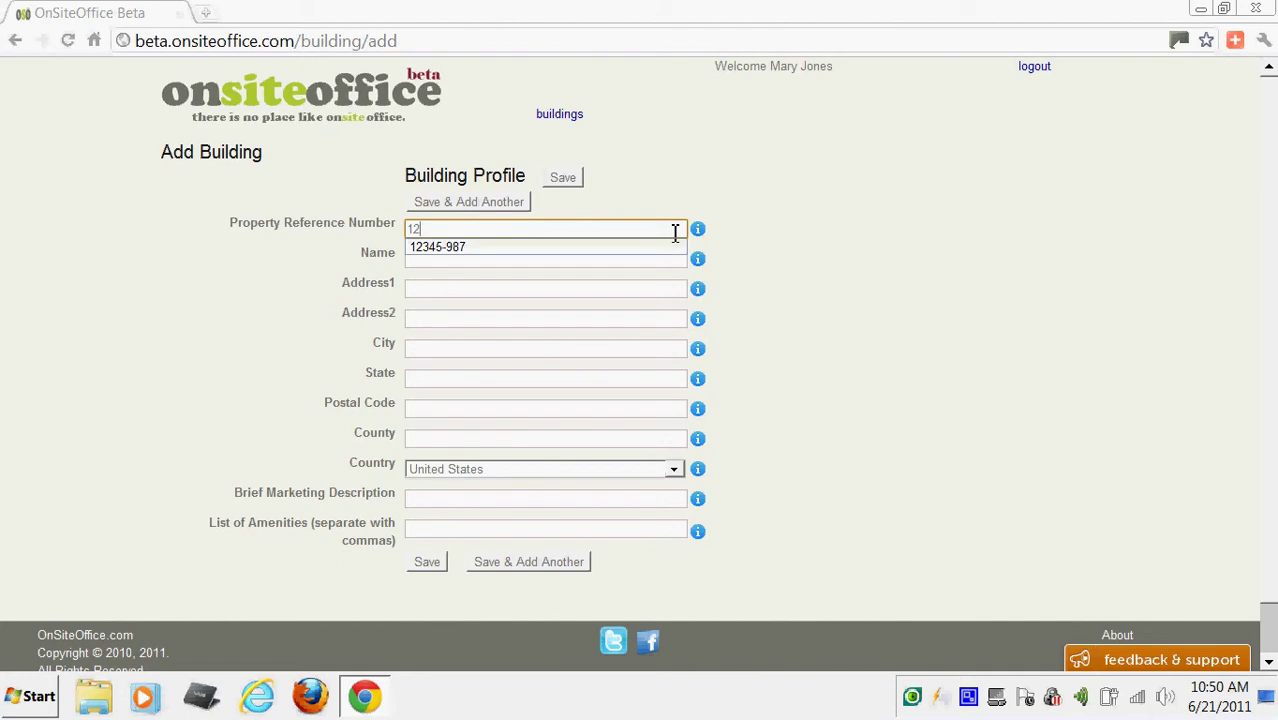
text(3-890850984-3498297)
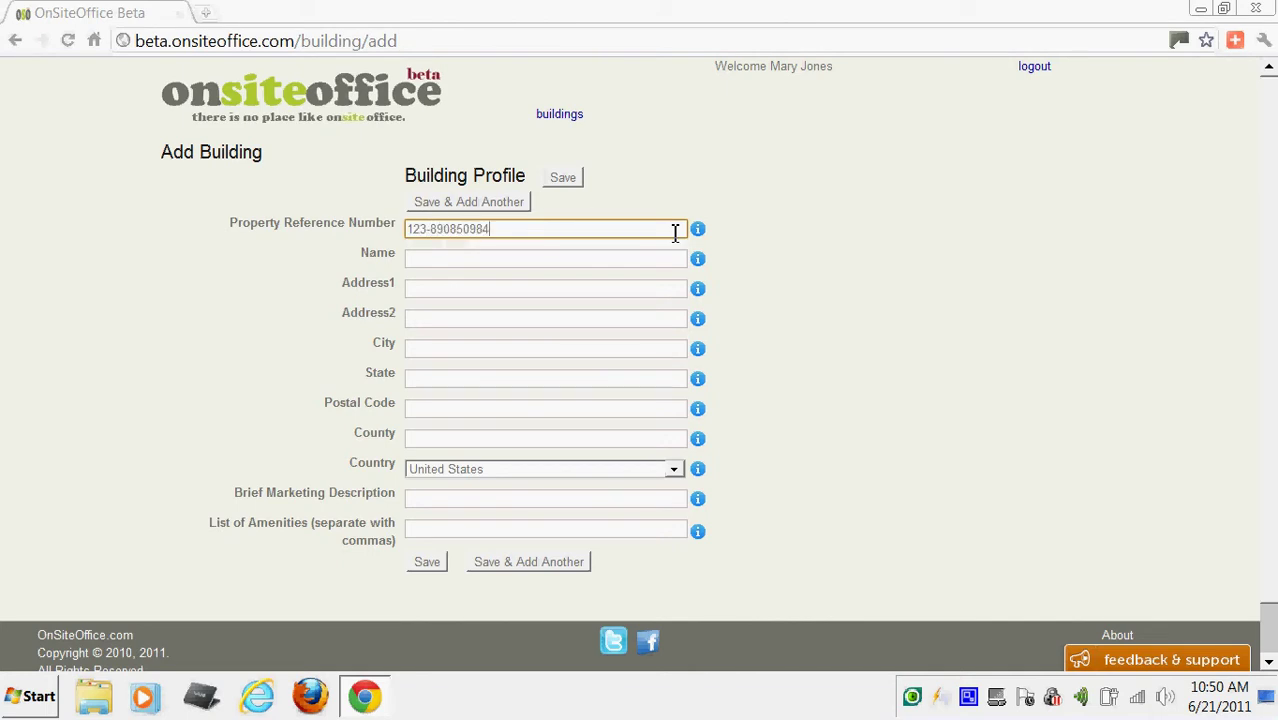
click(578, 262)
mouse_move(699, 263)
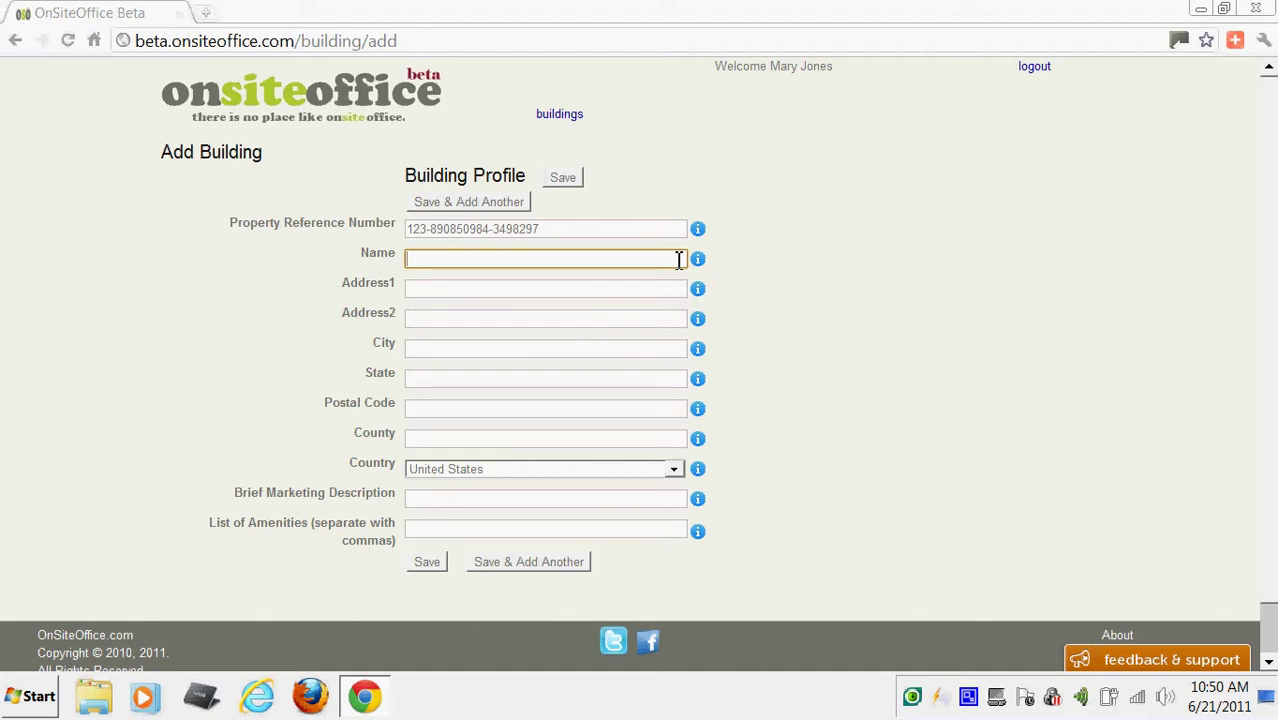
text(A)
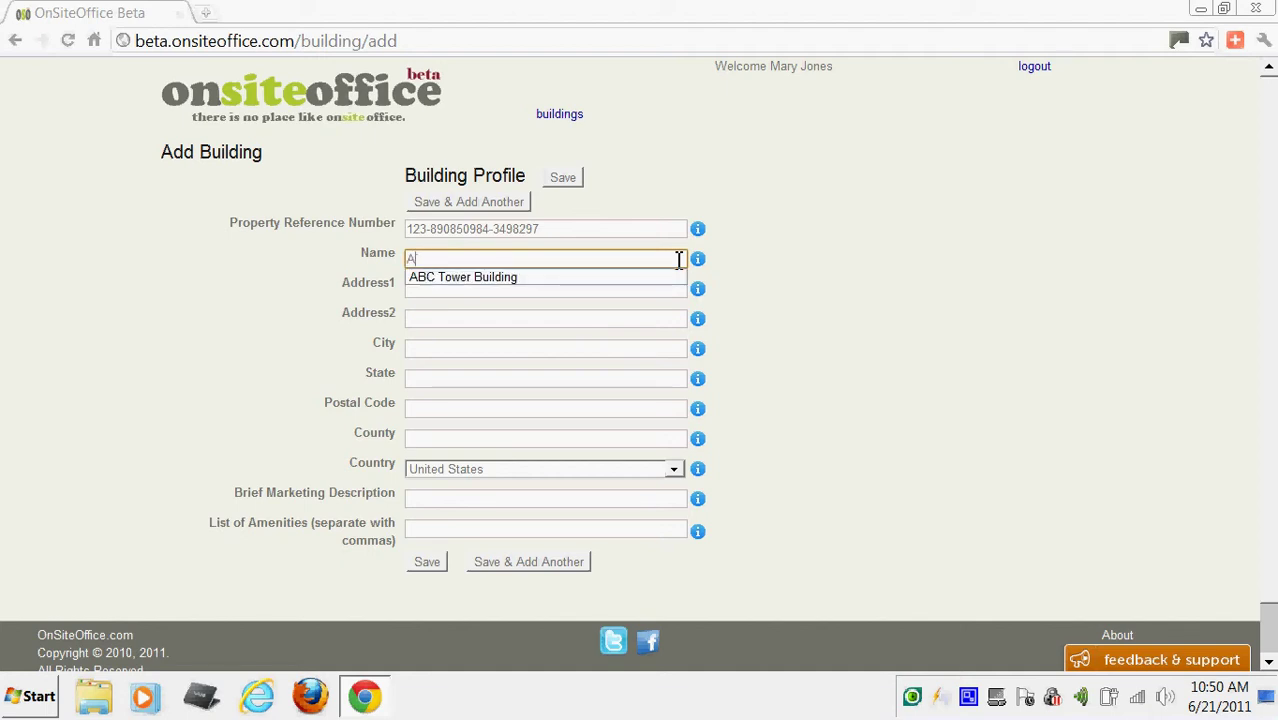
key(Down)
key(Tab)
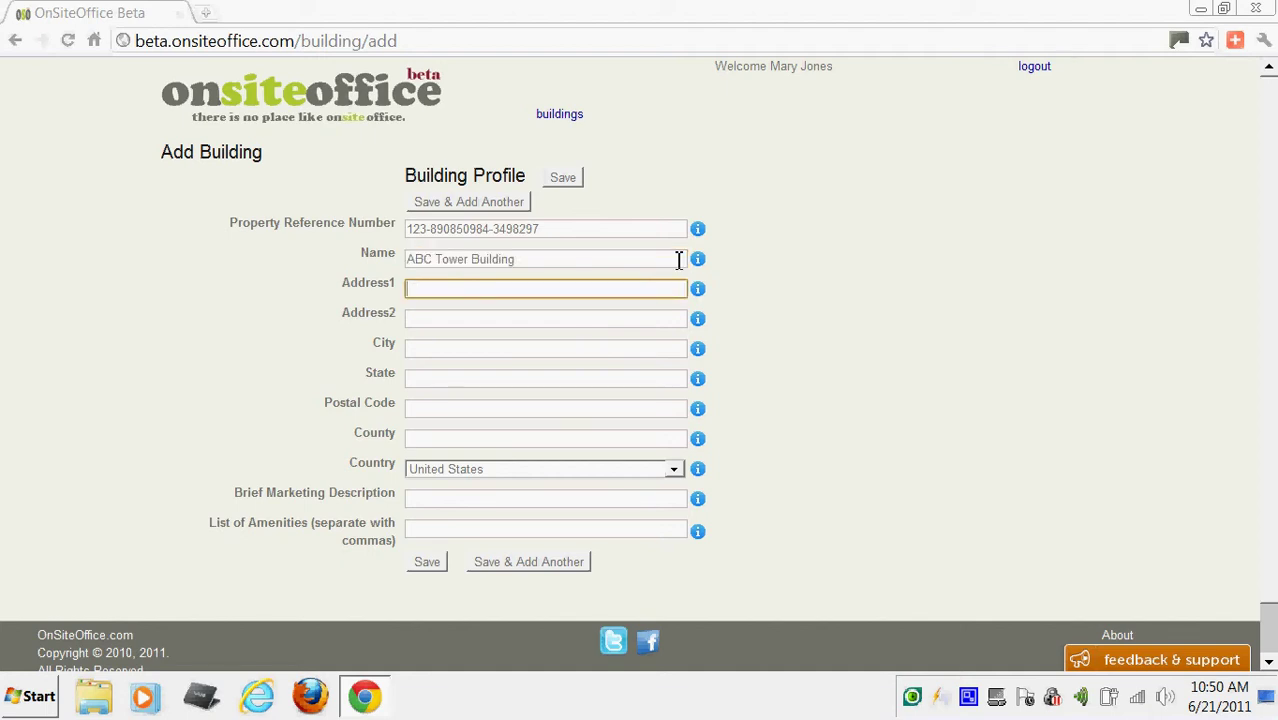
text(123)
key(Down)
key(Return)
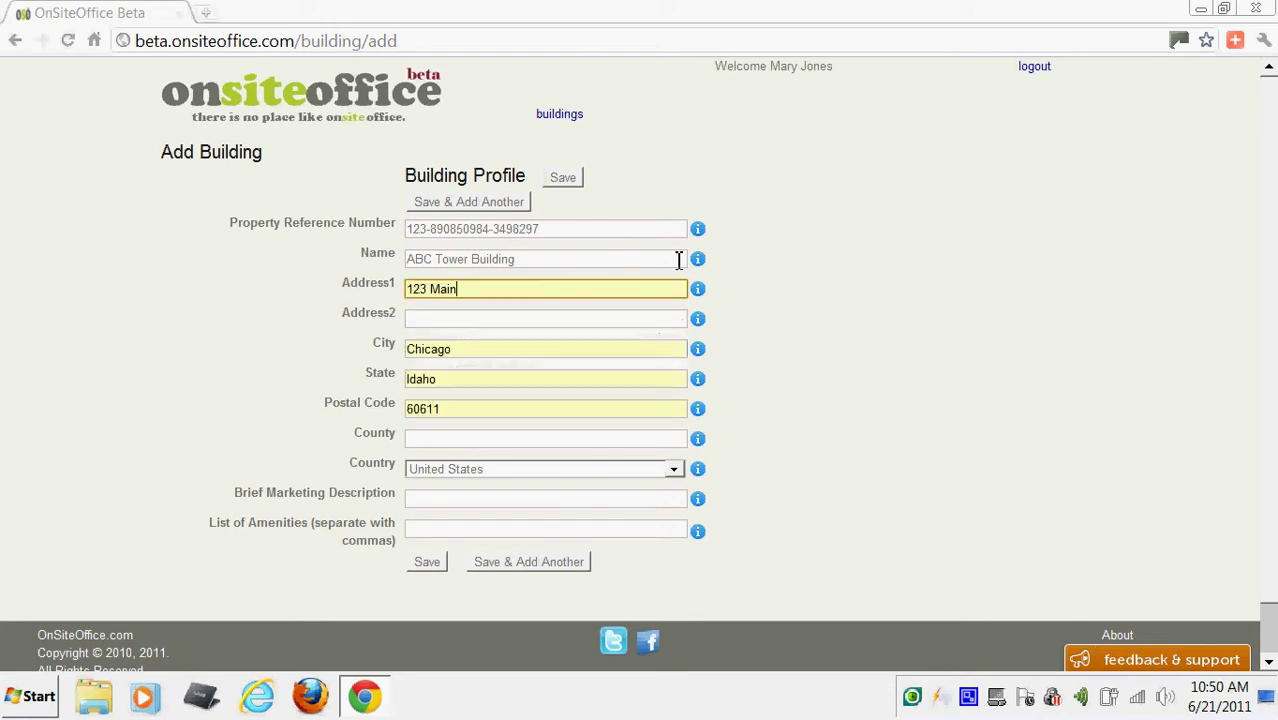
Set county to Cook, fill the saved marketing description and amenities, and save the profile.
click(542, 445)
text(Cook)
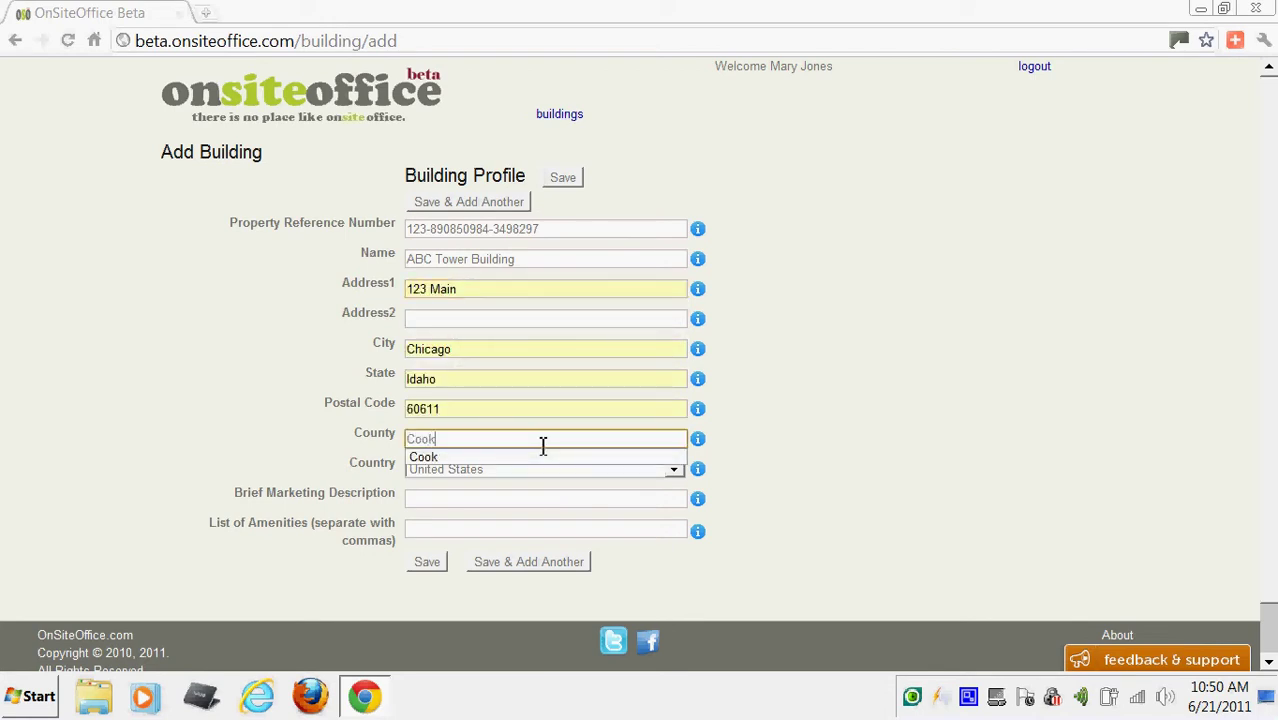
key(Tab)
key(Tab)
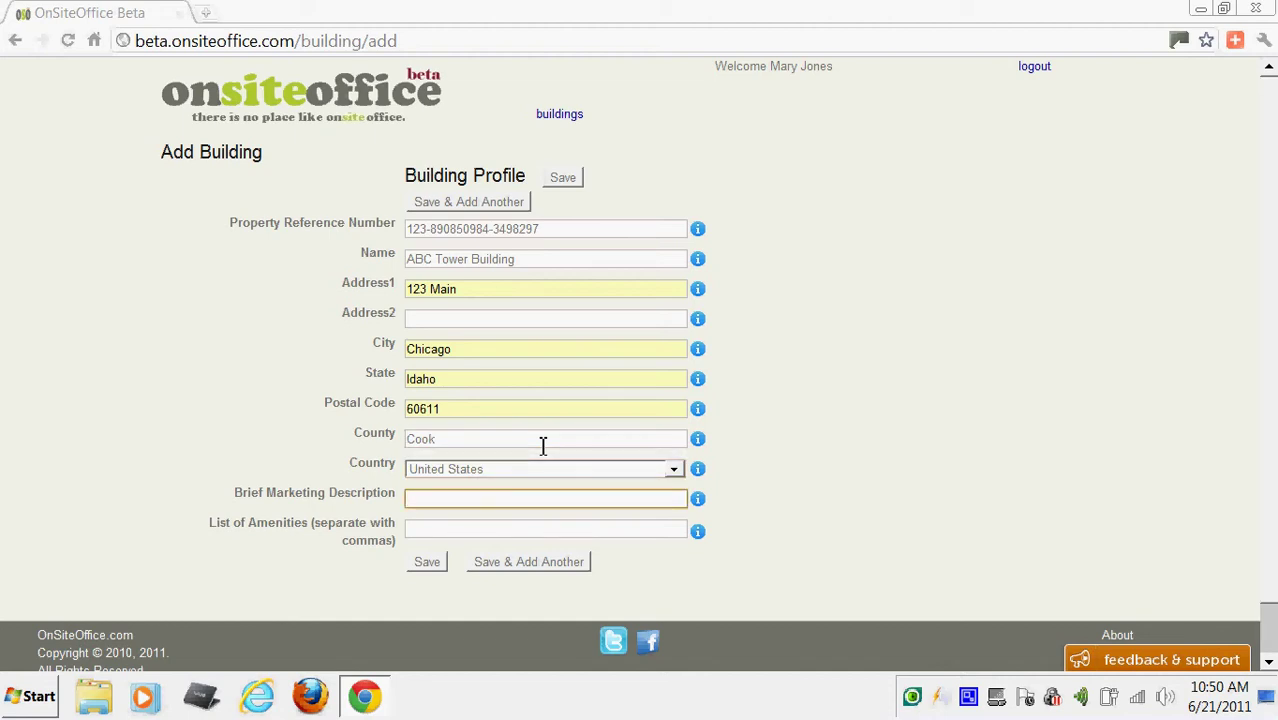
text(m)
key(Down)
key(Tab)
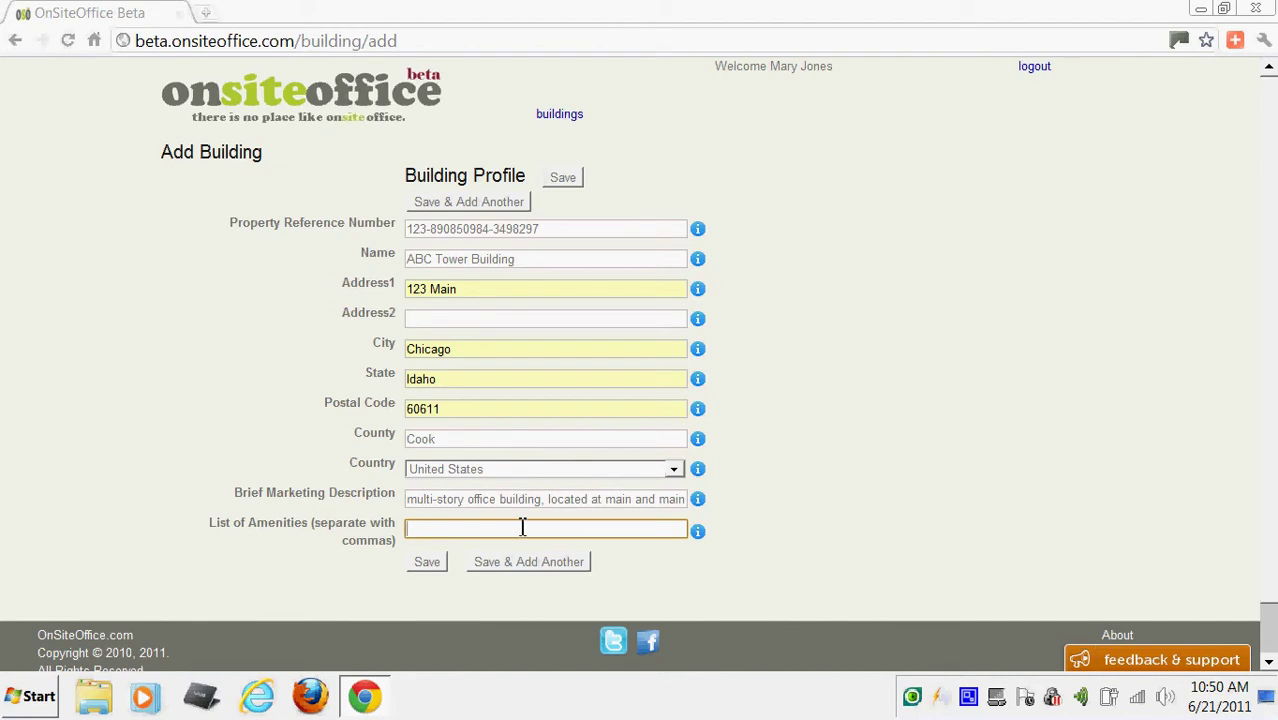
text(v)
key(Down)
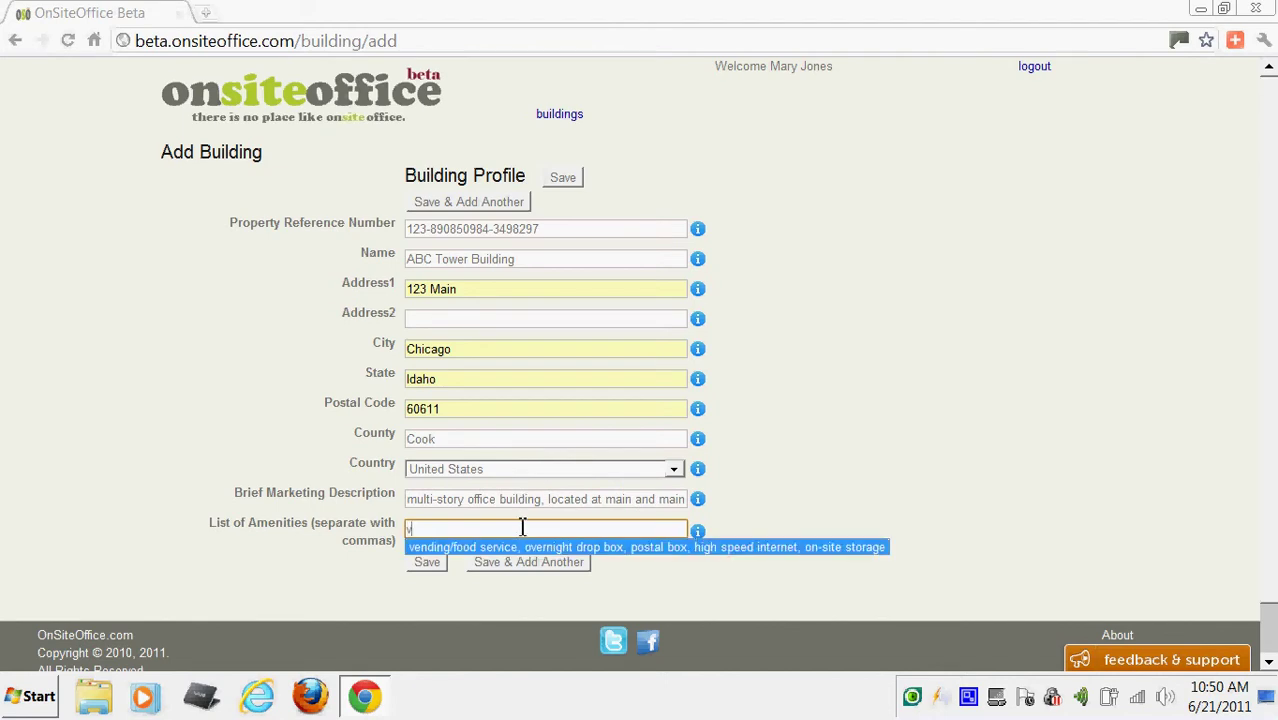
key(Tab)
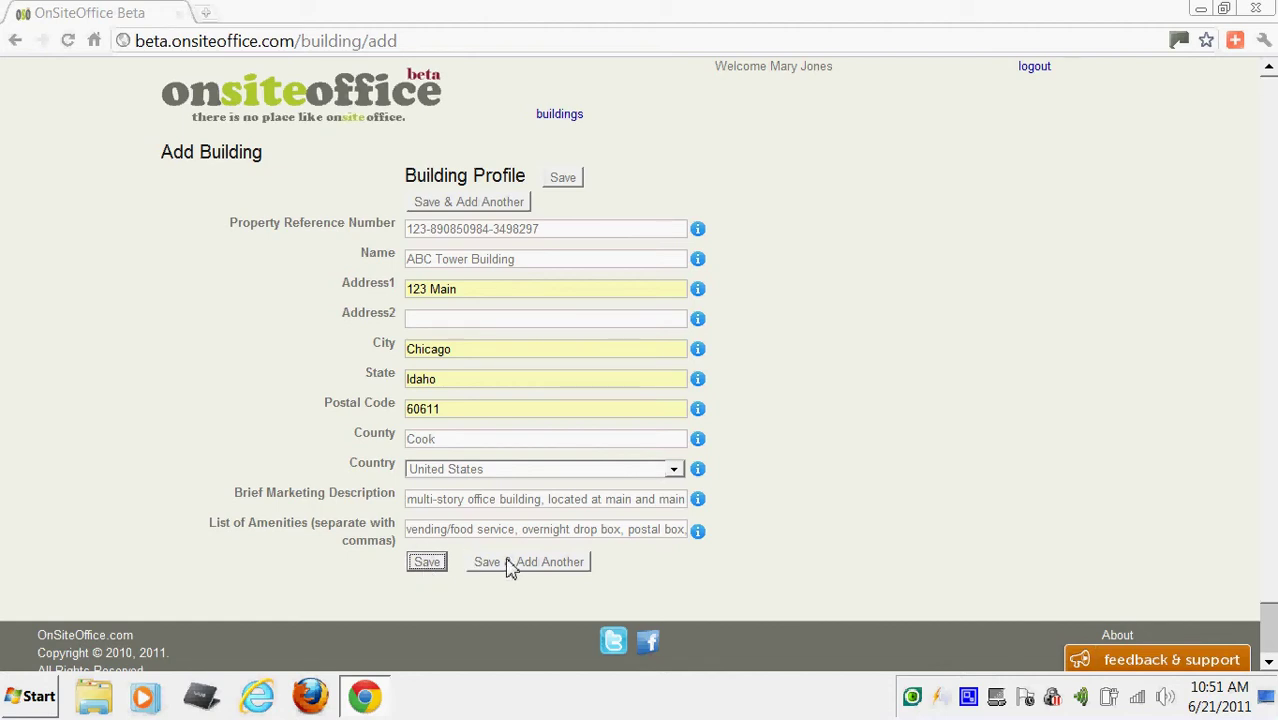
click(426, 563)
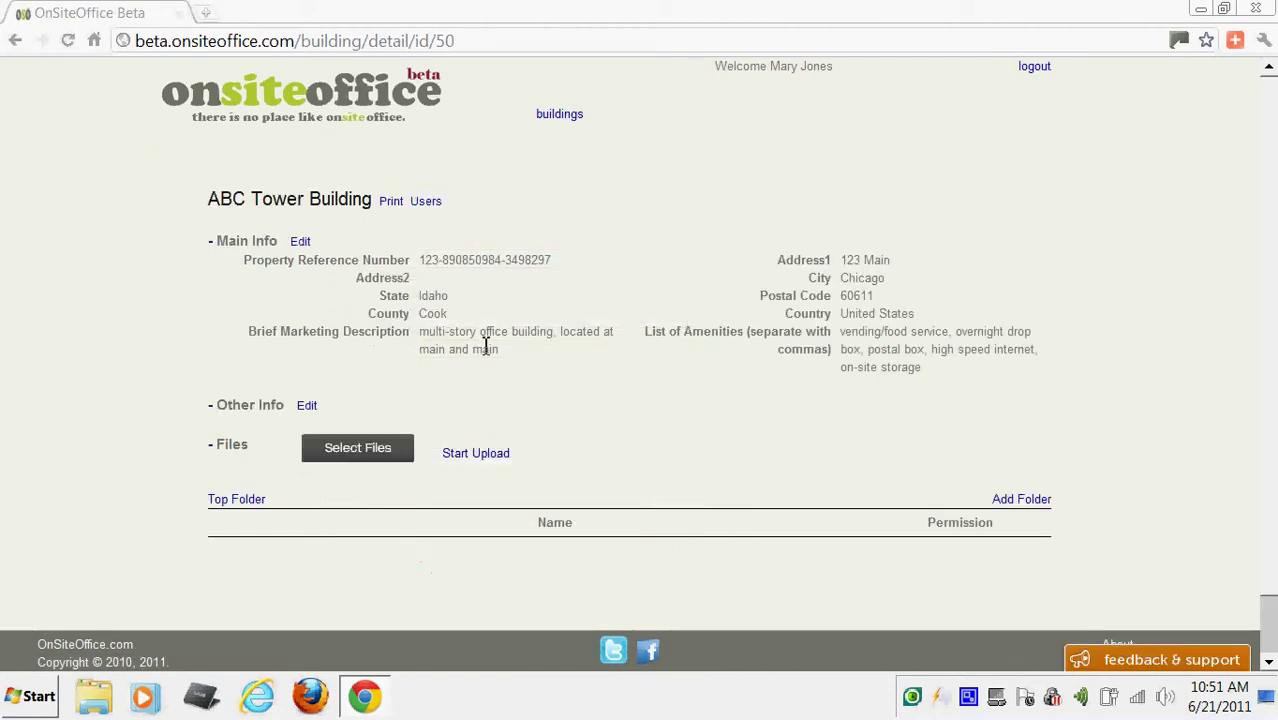
Leave the Main Info section collapsed and edit the building's Other Info.
click(212, 245)
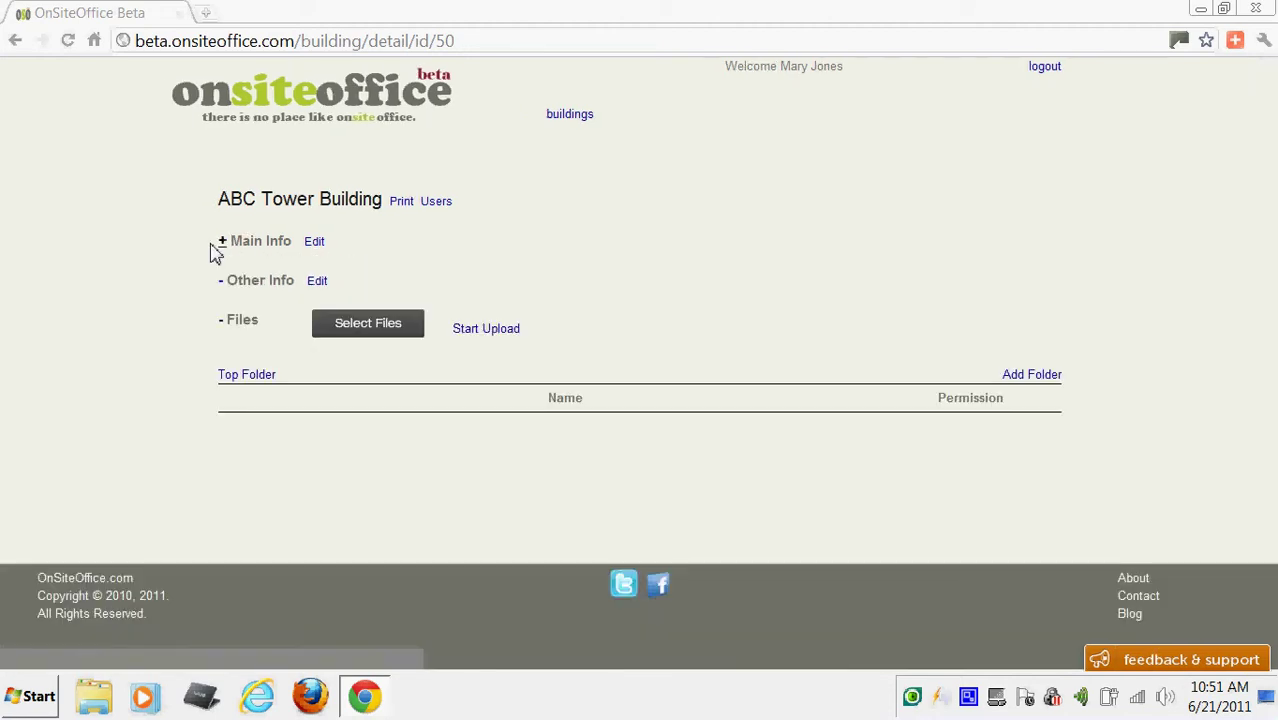
click(220, 248)
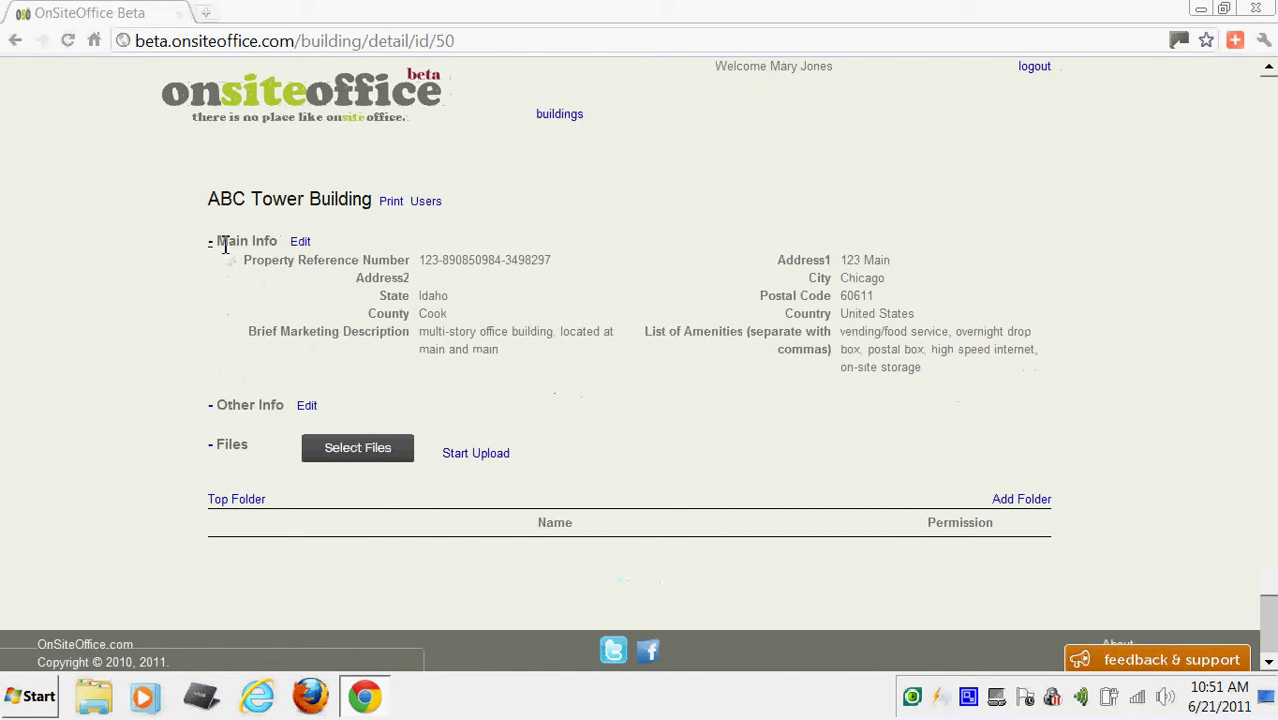
click(215, 250)
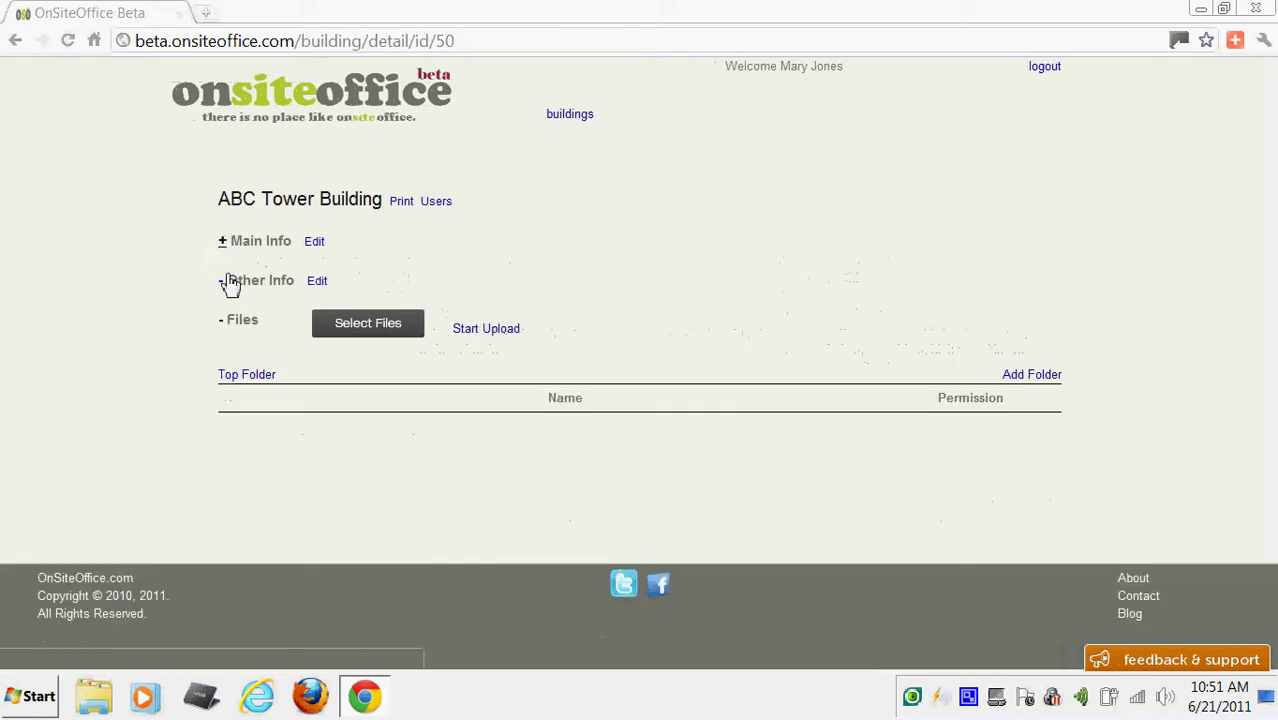
click(317, 283)
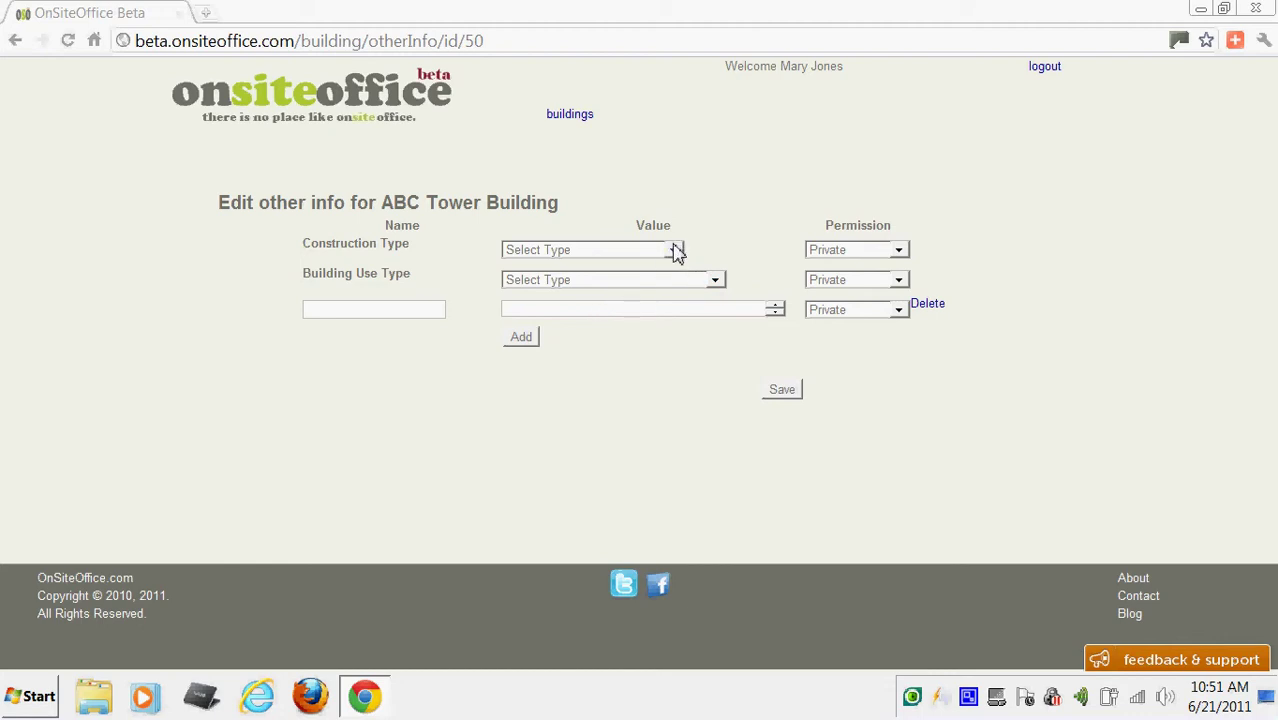
Set Construction Type to steel frame and Building Use Type to Multi Tenant Office.
click(677, 250)
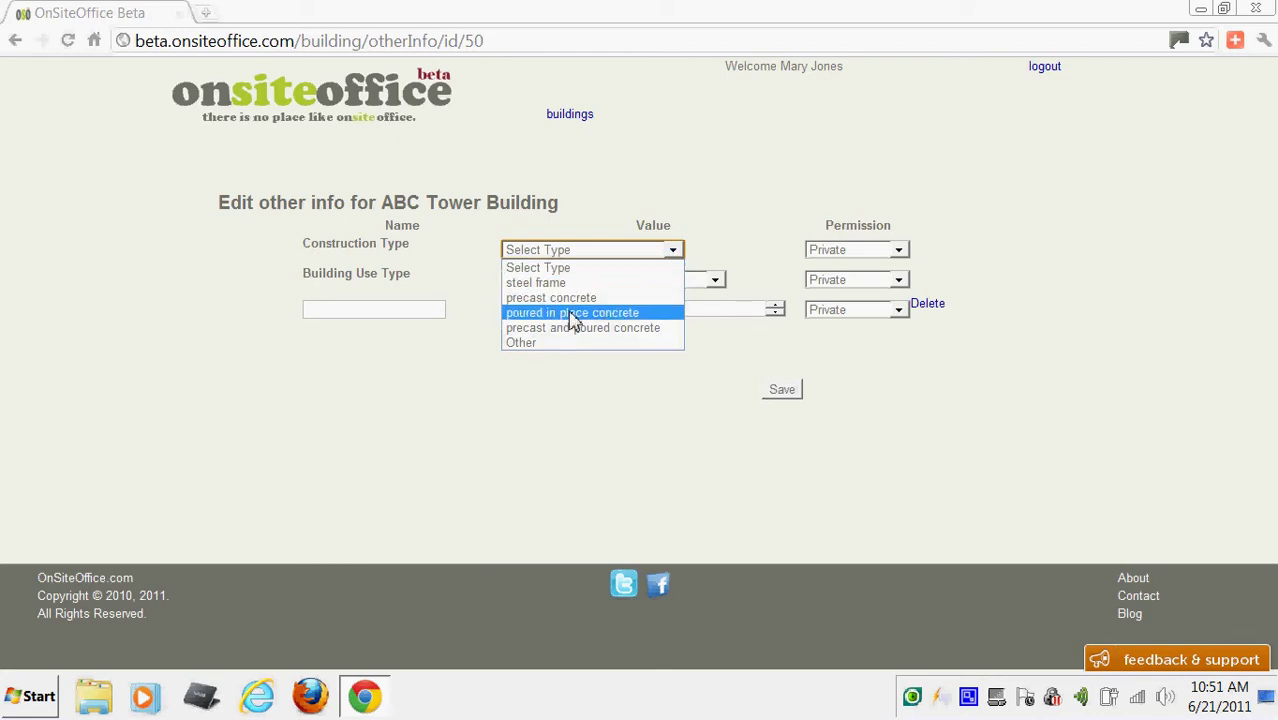
click(546, 284)
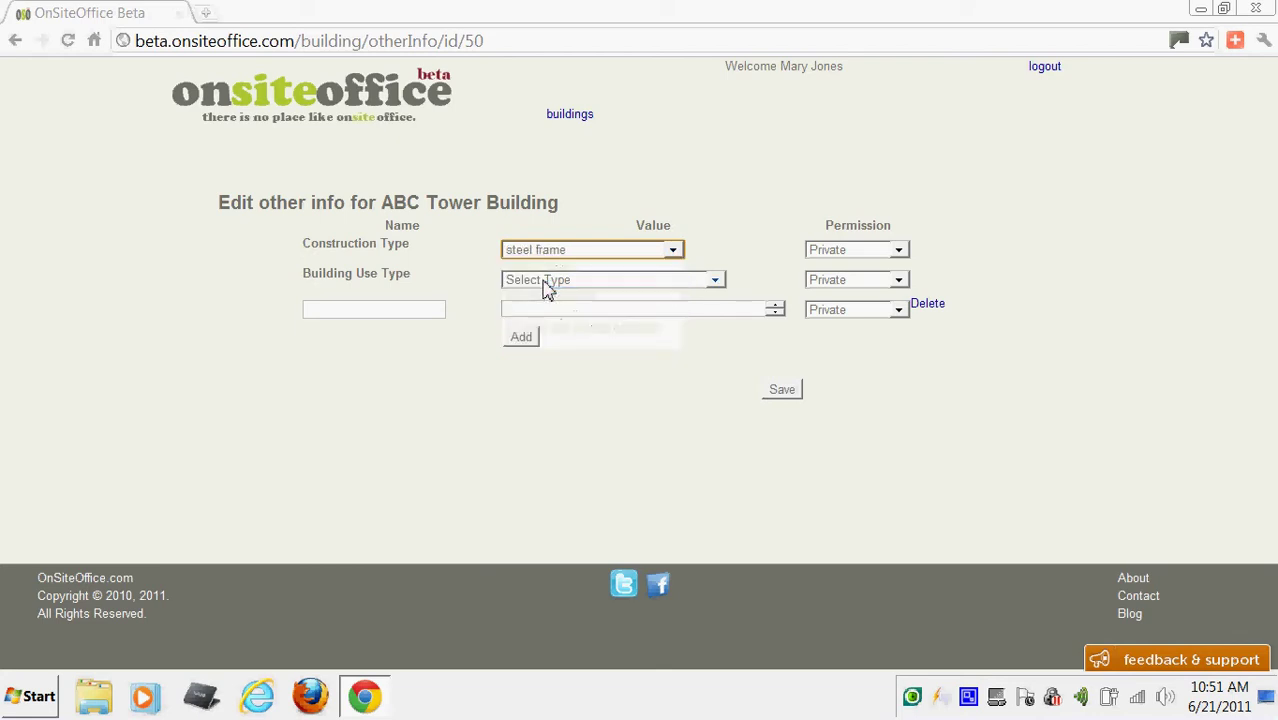
click(716, 282)
scroll(712, 345, down, 2)
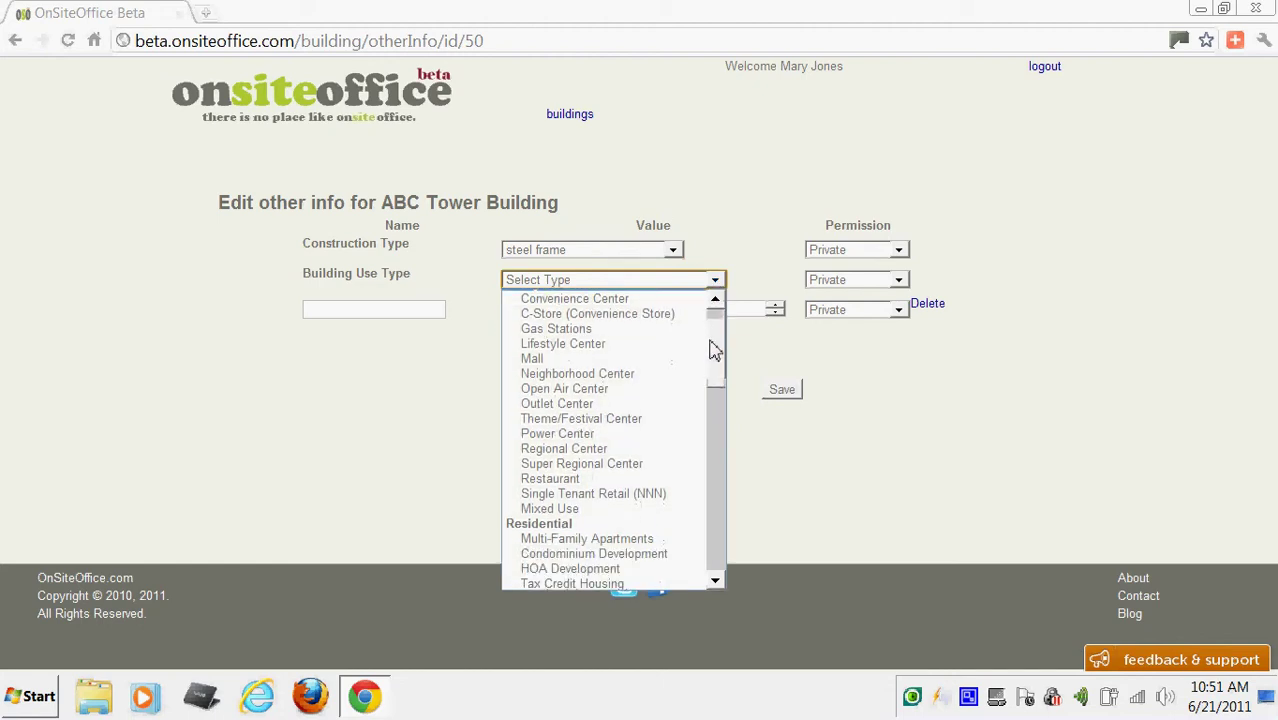
scroll(712, 349, up, 1)
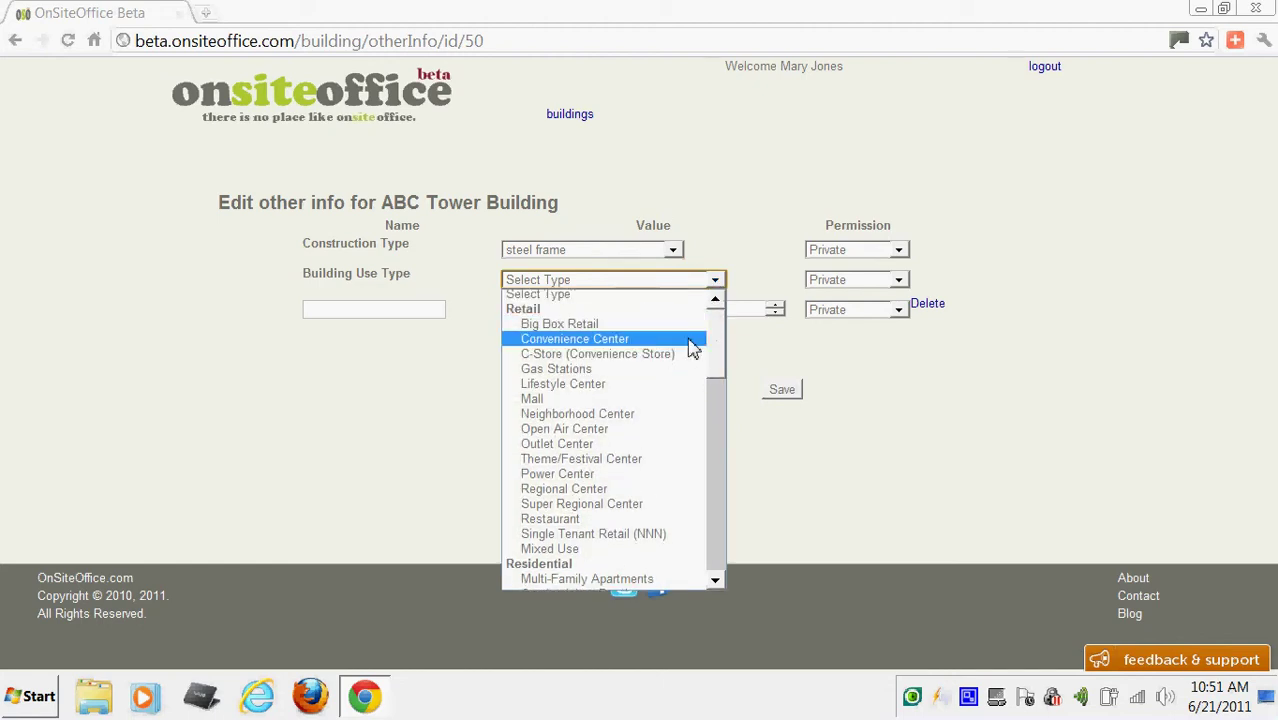
drag(717, 348, 728, 495)
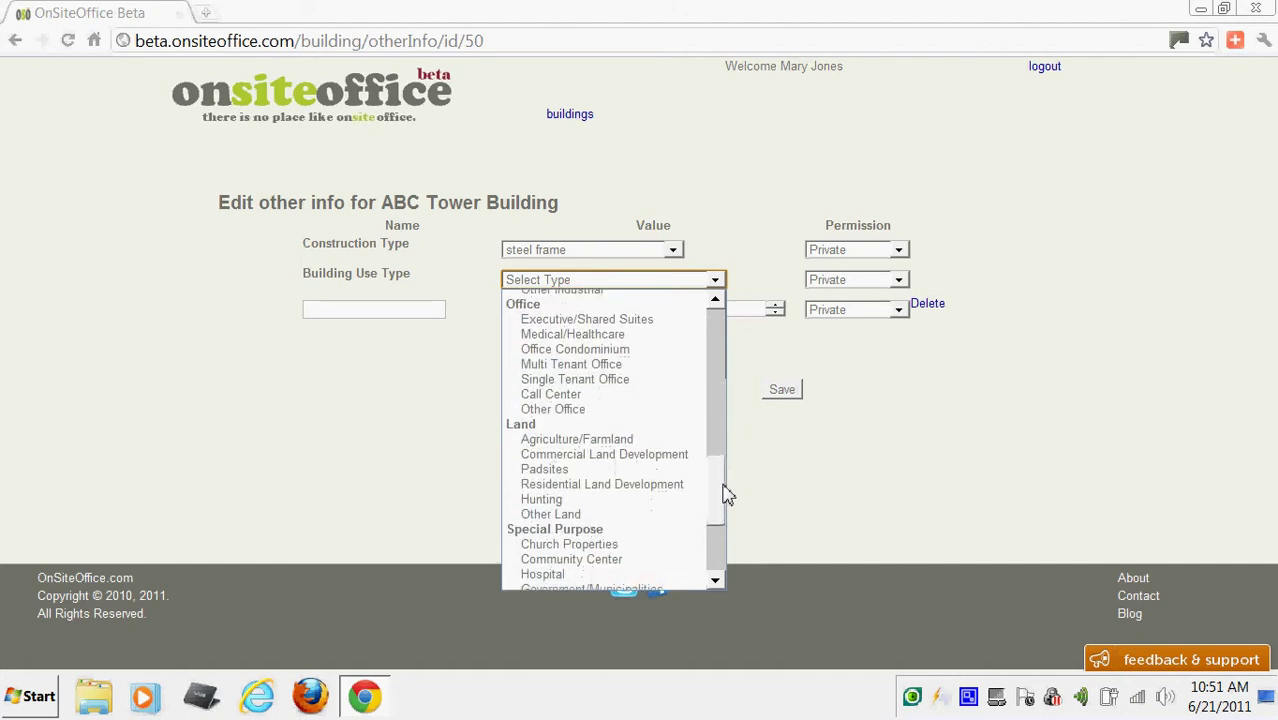
click(579, 366)
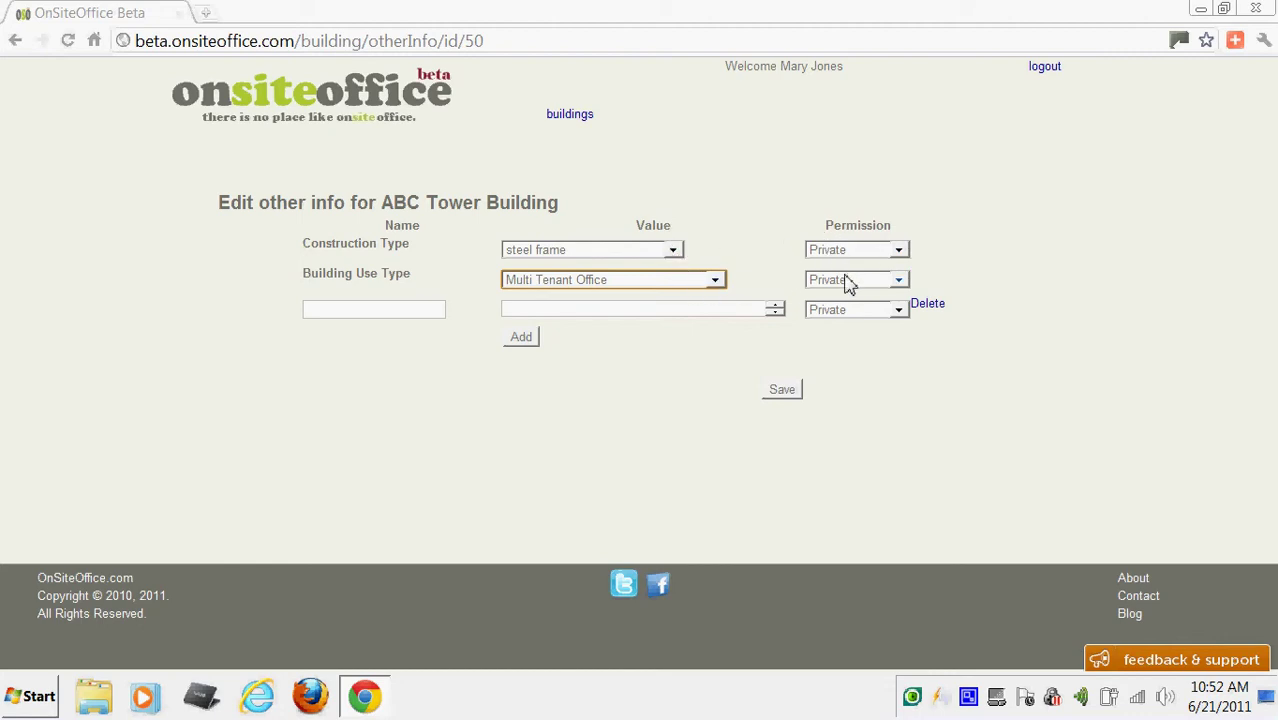
Add a Phone entry with the building's phone number, visible to Visitors.
click(433, 312)
text(Phone)
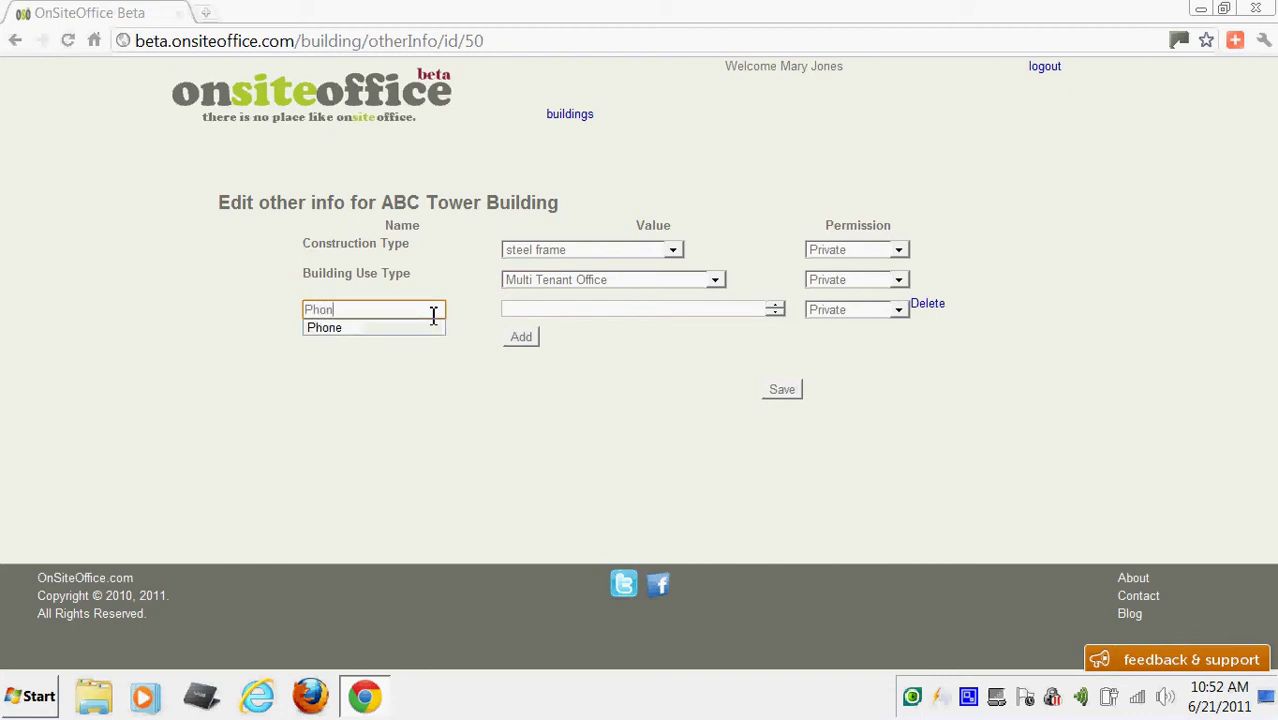
key(Tab)
text(312-)
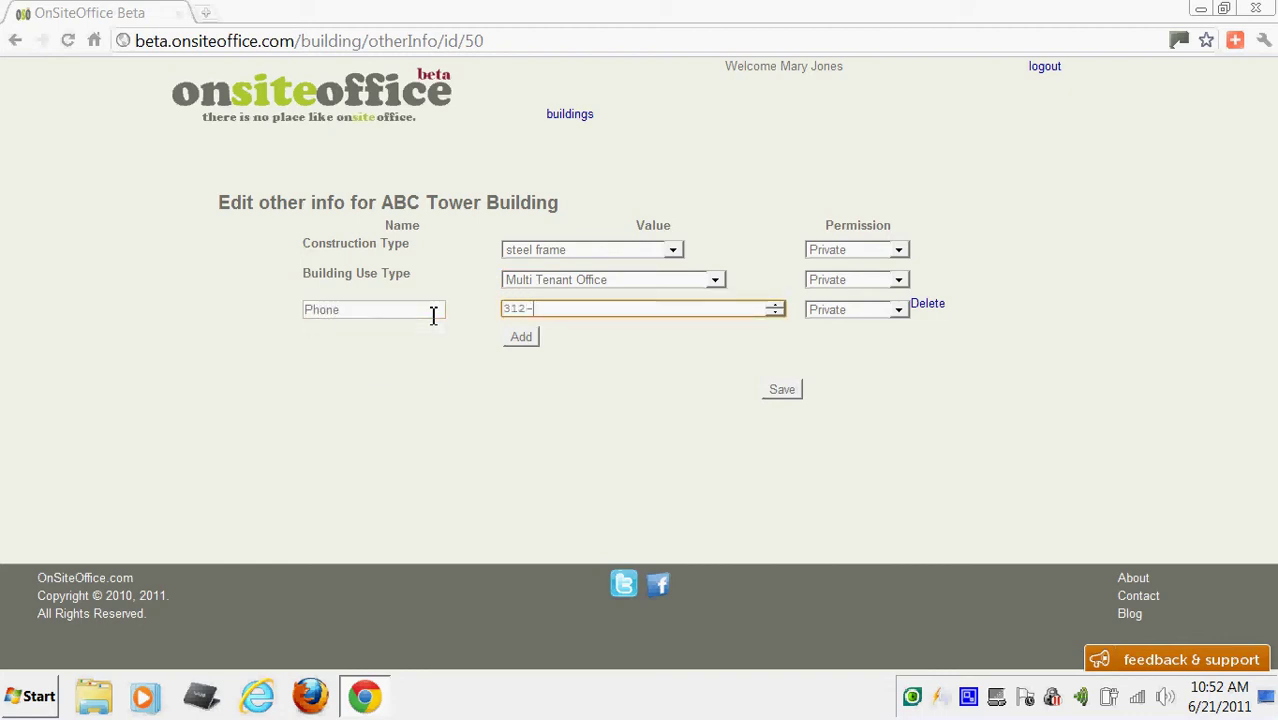
text(555-5555)
click(900, 314)
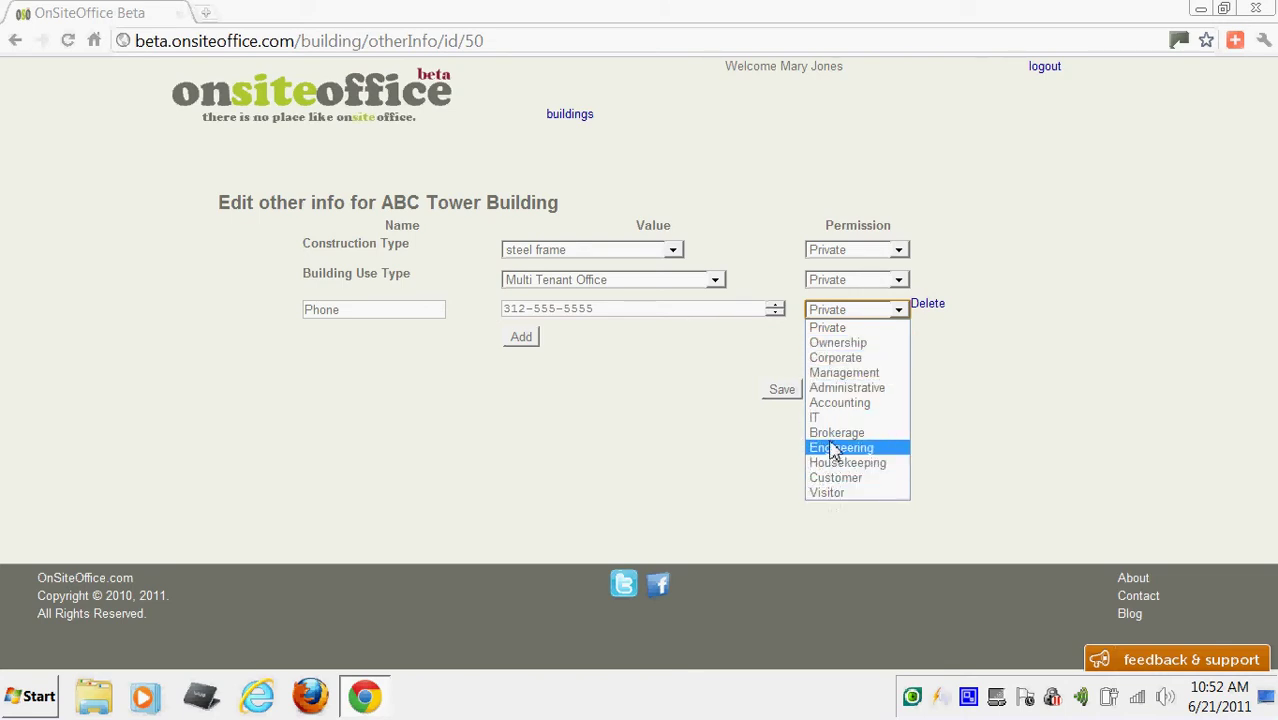
click(838, 494)
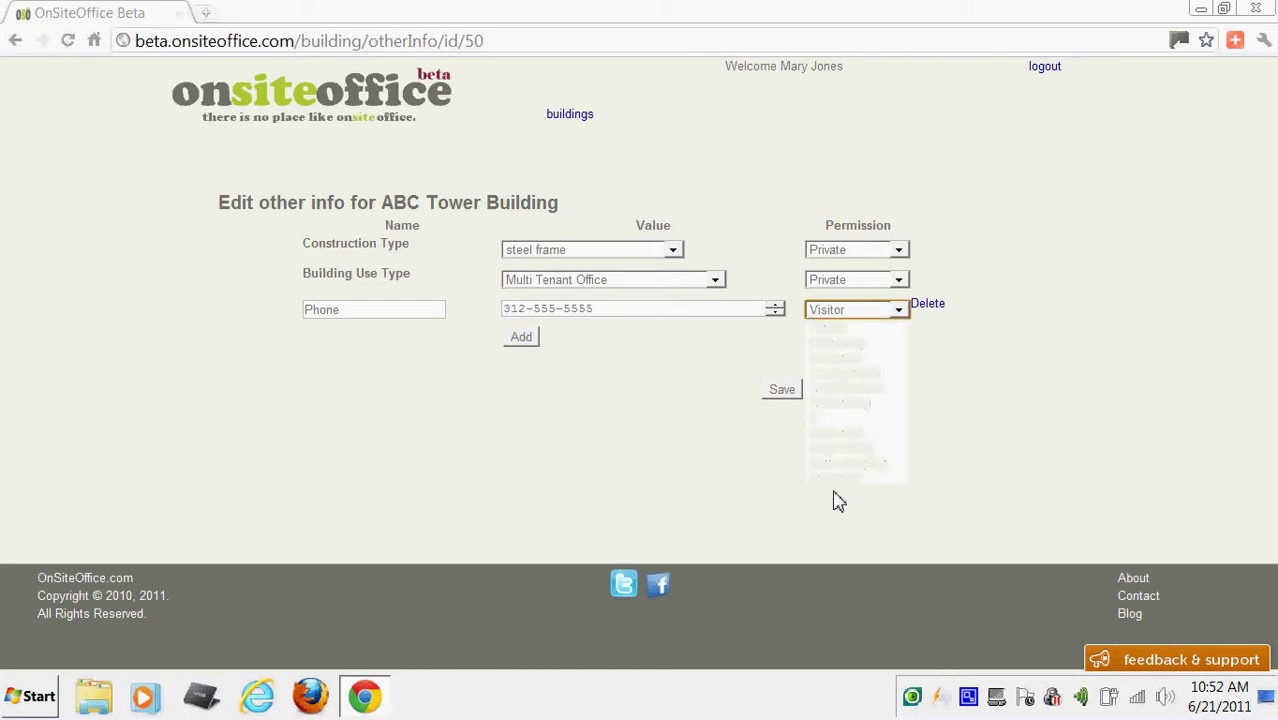
Add a Fax entry with the building's fax number, visible to Visitors.
click(527, 340)
click(408, 342)
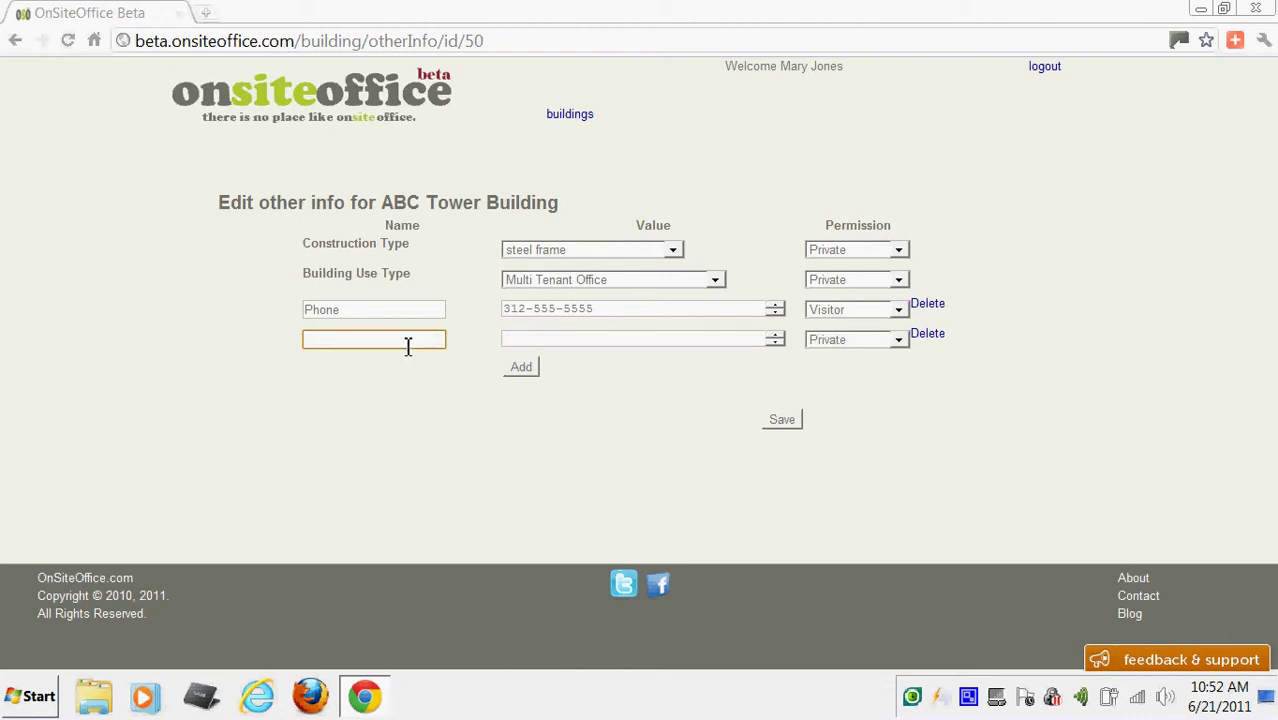
text(Fax)
key(Tab)
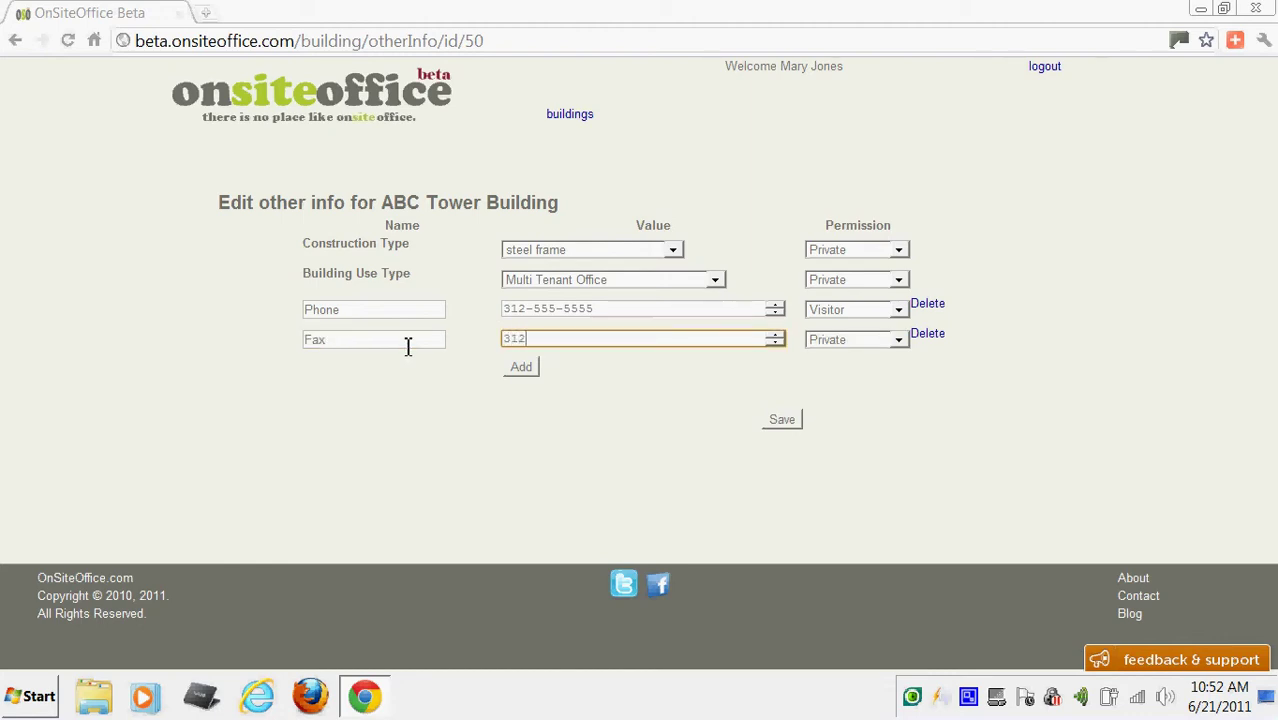
text(312-555-5555)
click(902, 344)
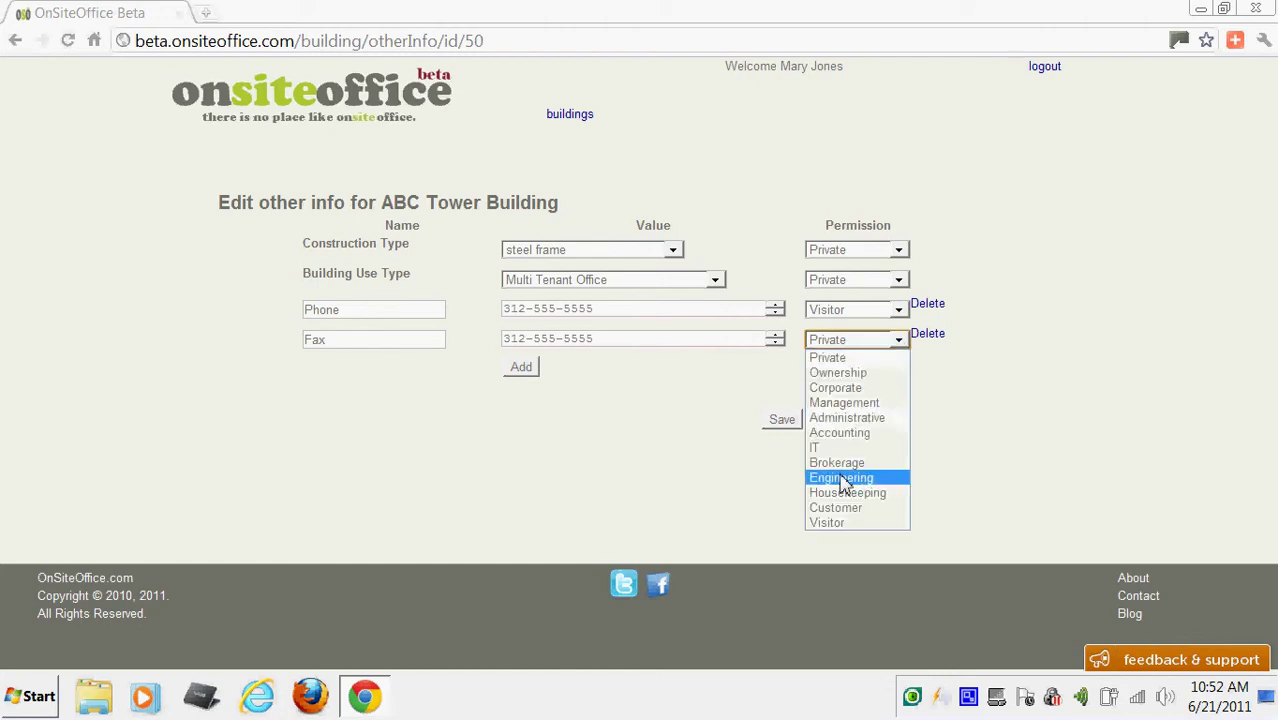
click(843, 522)
Add another row and begin naming it 'Web'.
click(521, 366)
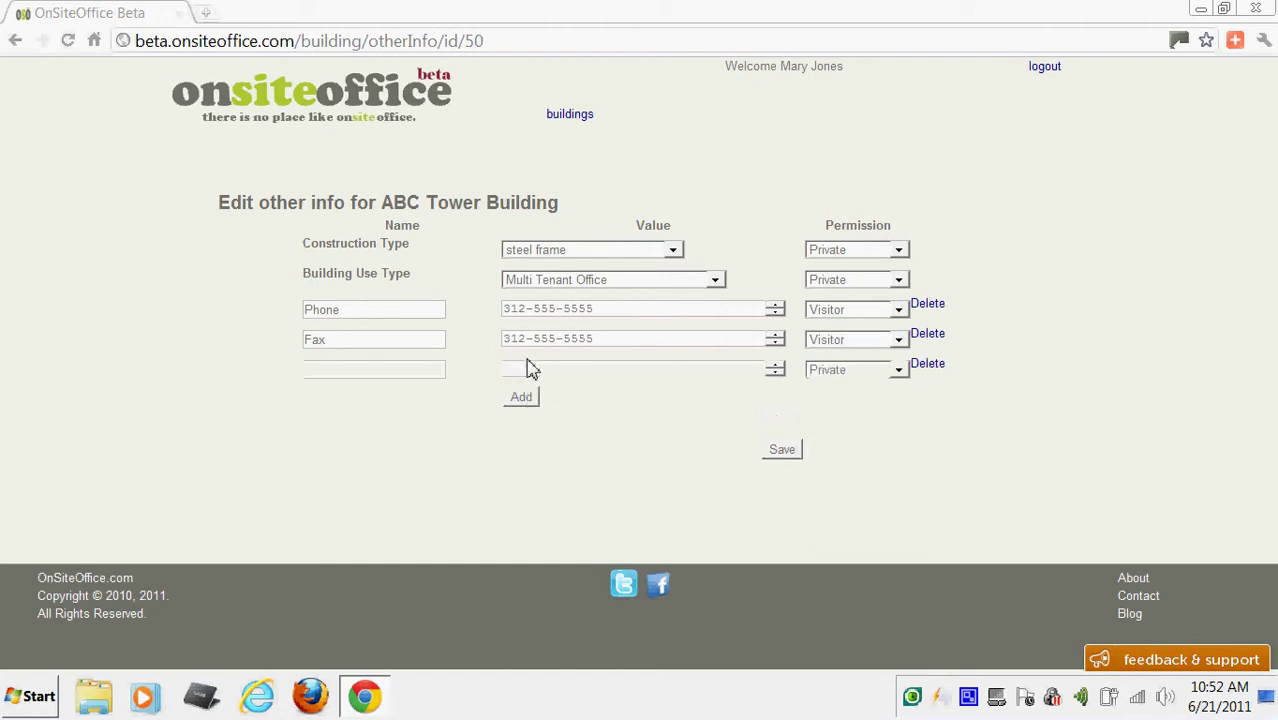
click(416, 369)
text(Website)
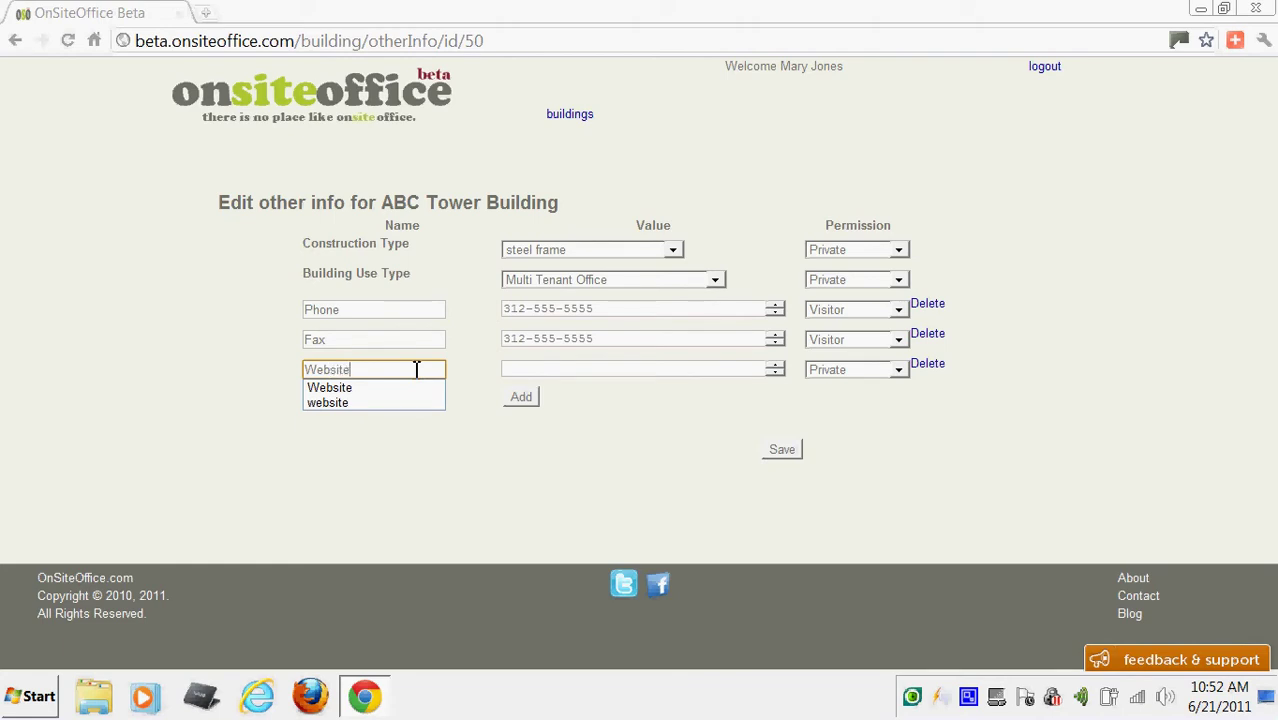
key(Tab)
text(http://ww)
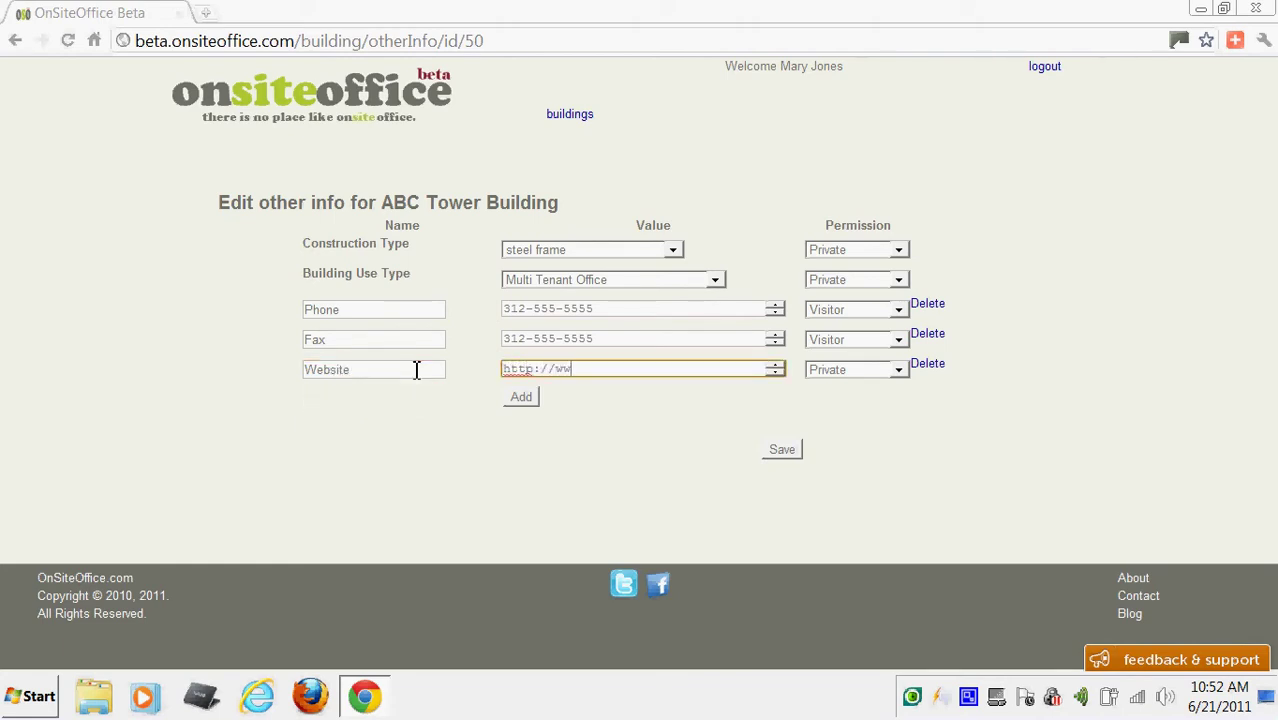
text(w.abctoweer.com)
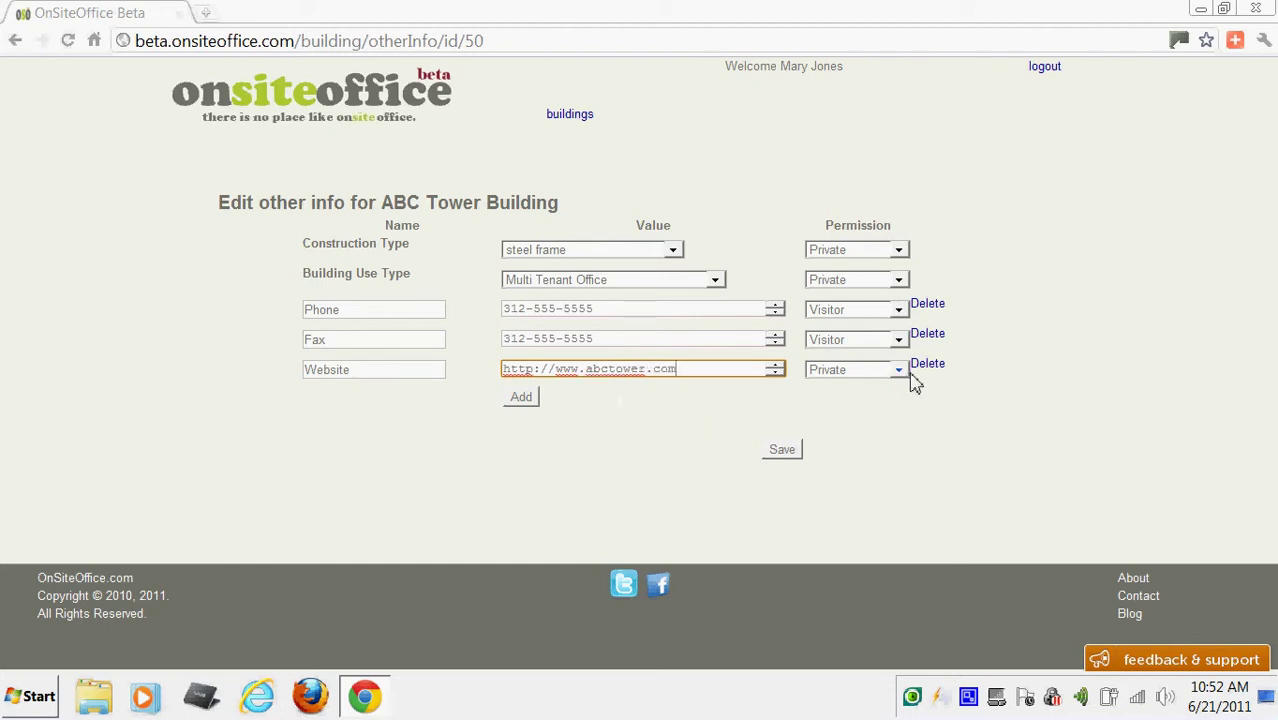
click(898, 371)
click(845, 552)
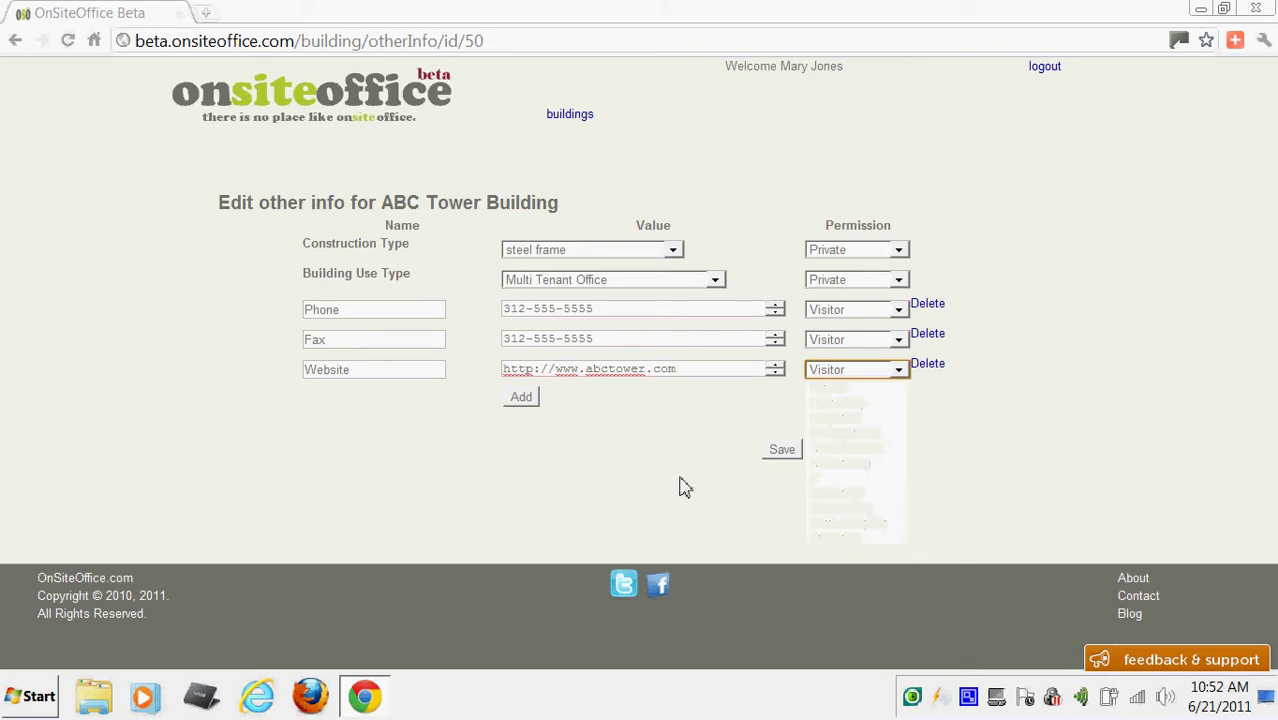
click(524, 396)
click(419, 398)
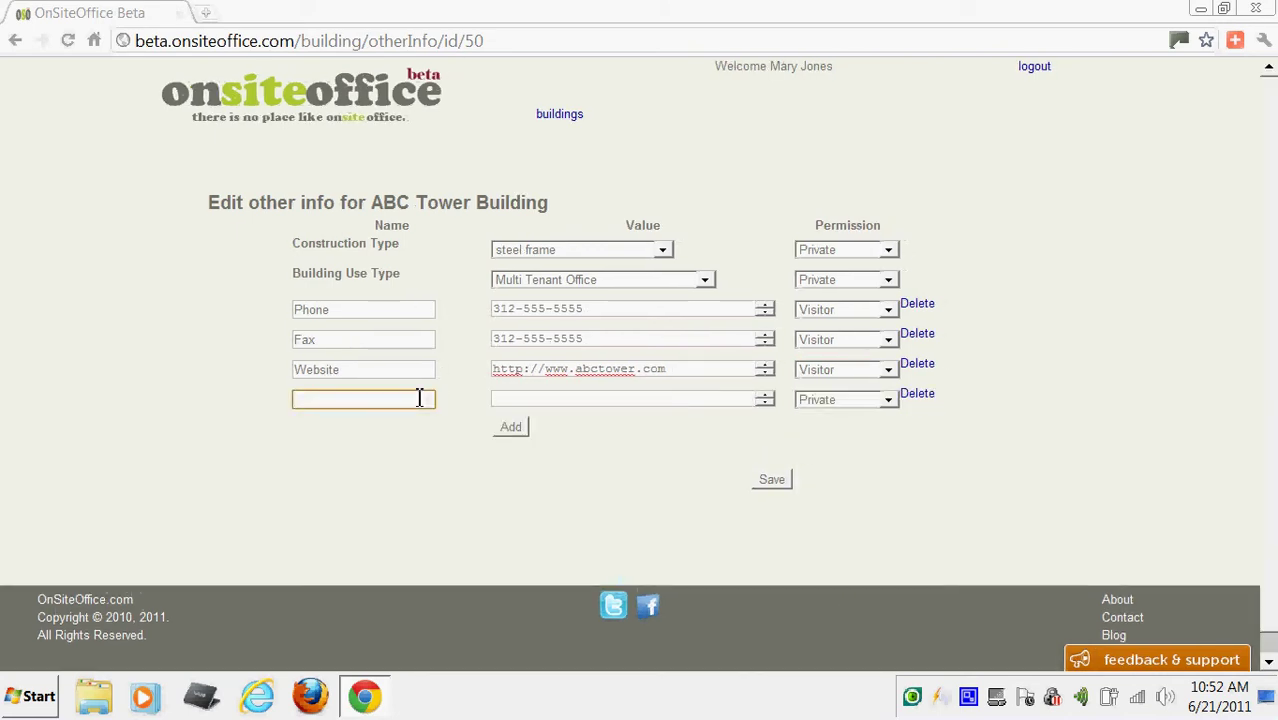
text(Two)
text(tter)
key(Tab)
text(http)
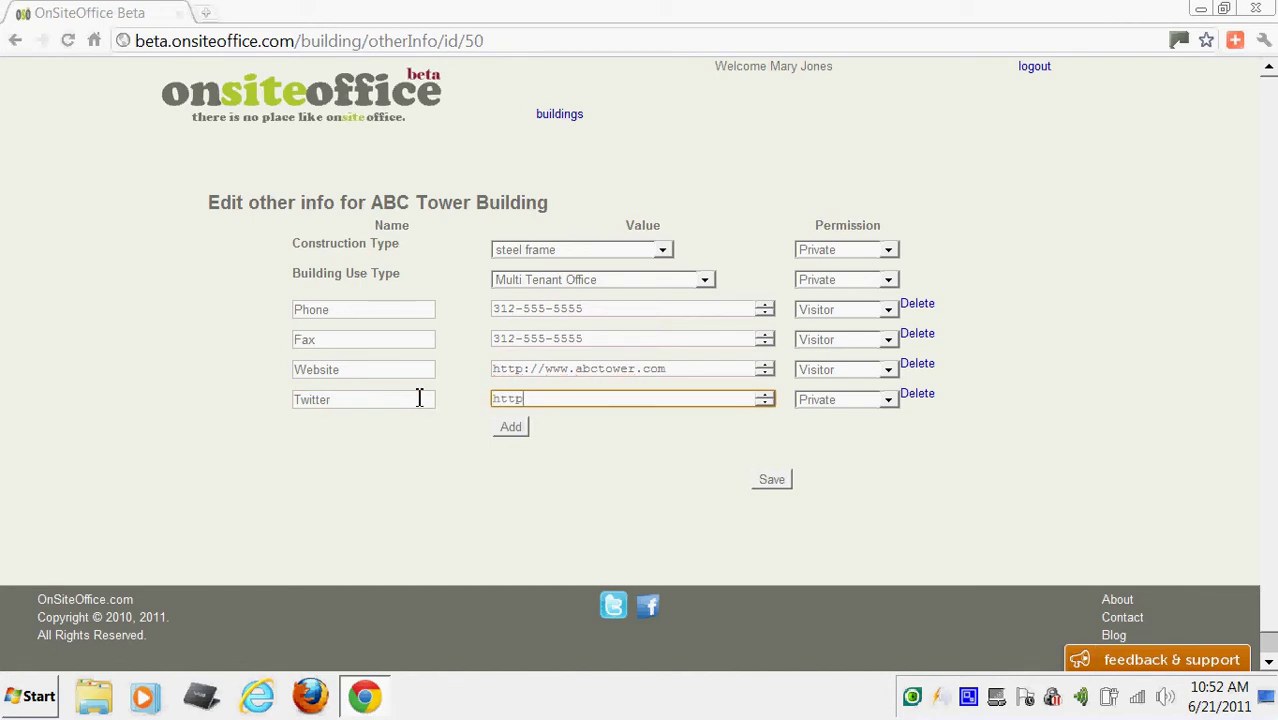
text(://twitter.com/abctower)
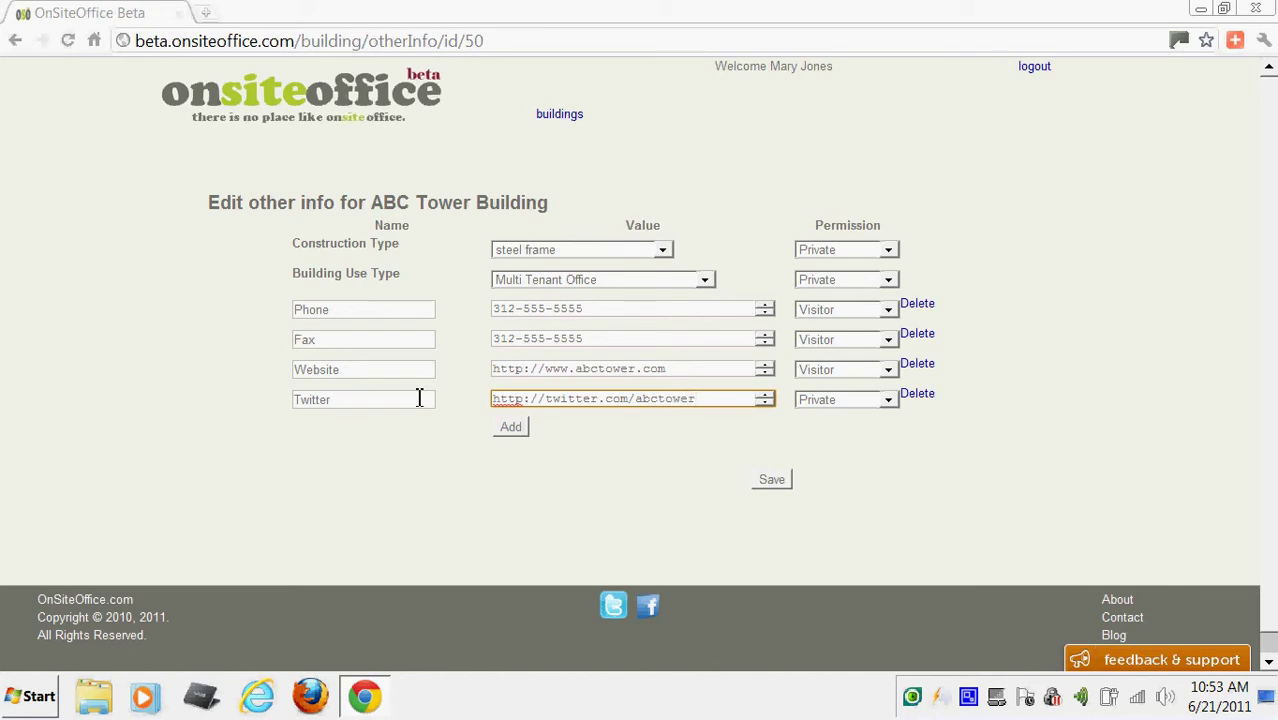
key(Return)
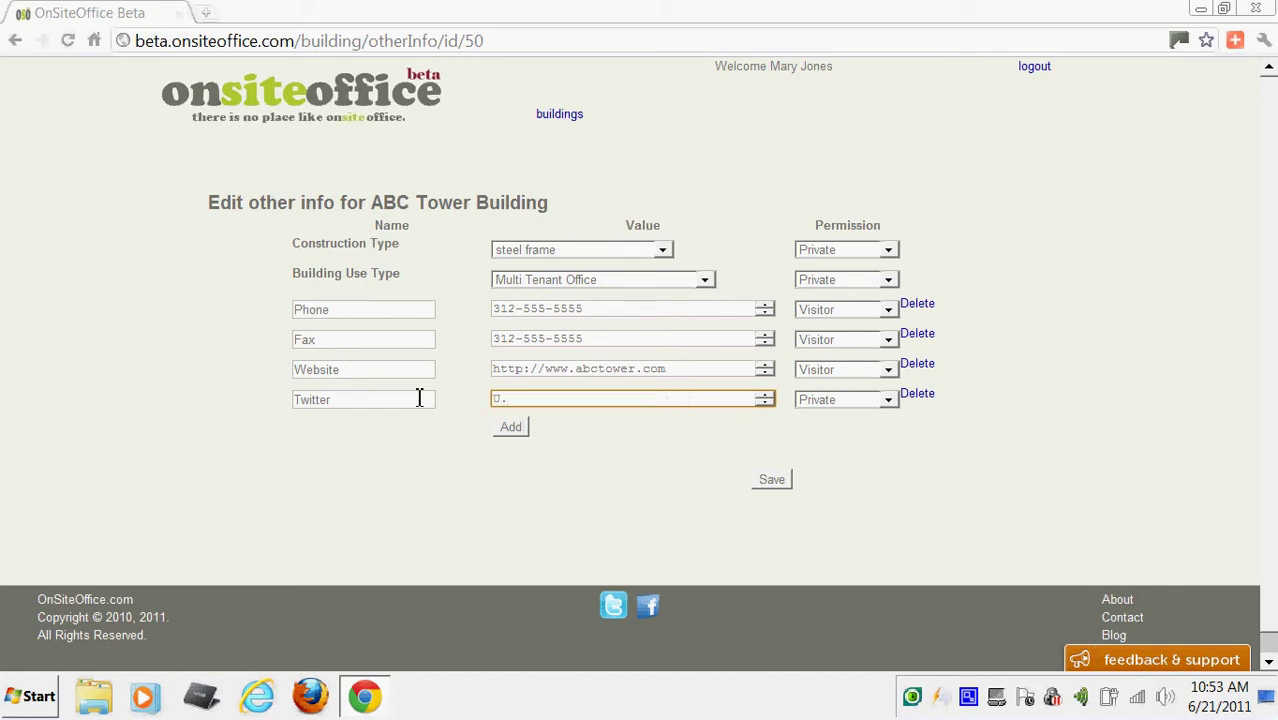
text(U. acco)
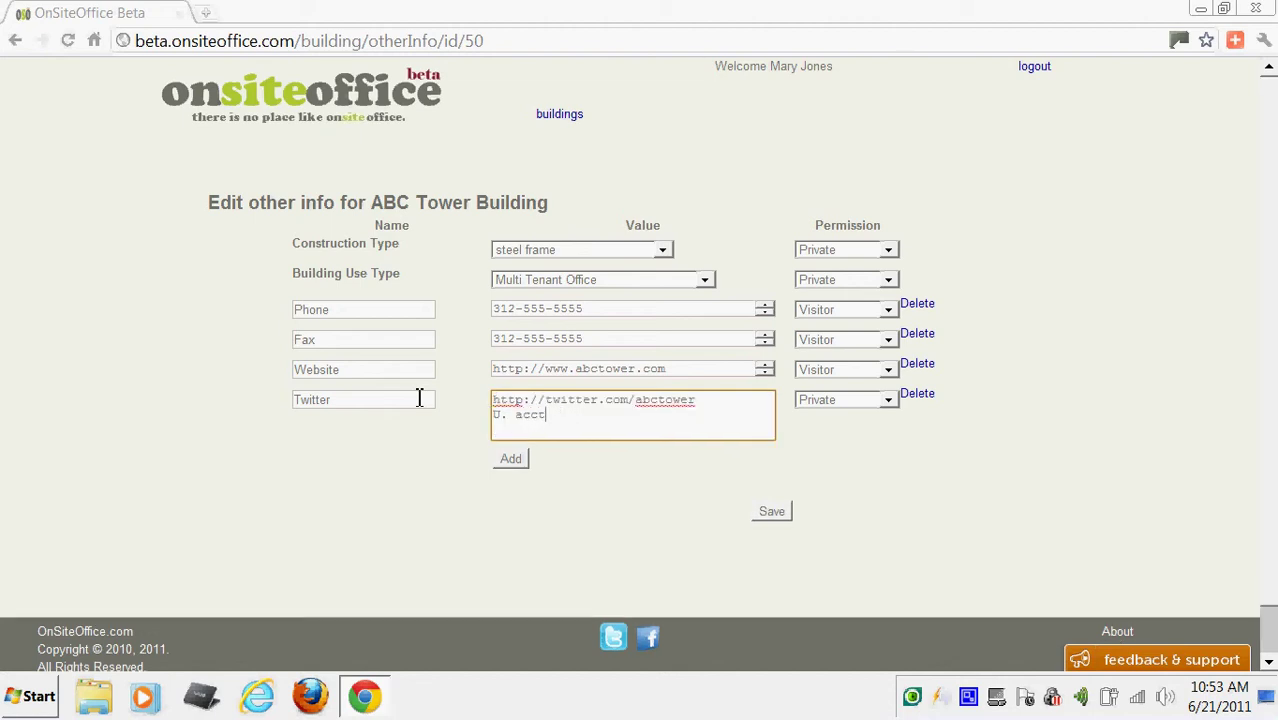
key(BackSpace)
key(BackSpace)
key(BackSpace)
text(bctower)
key(Return)
text(Pw. 12345)
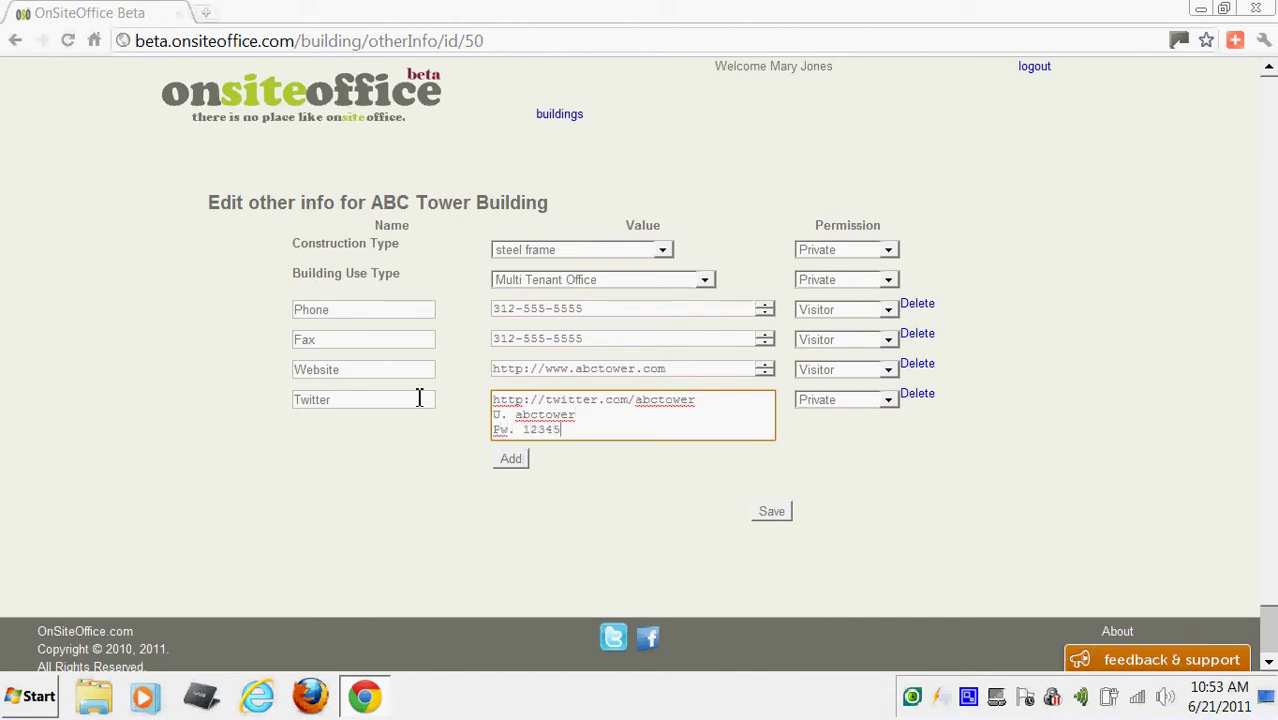
click(511, 462)
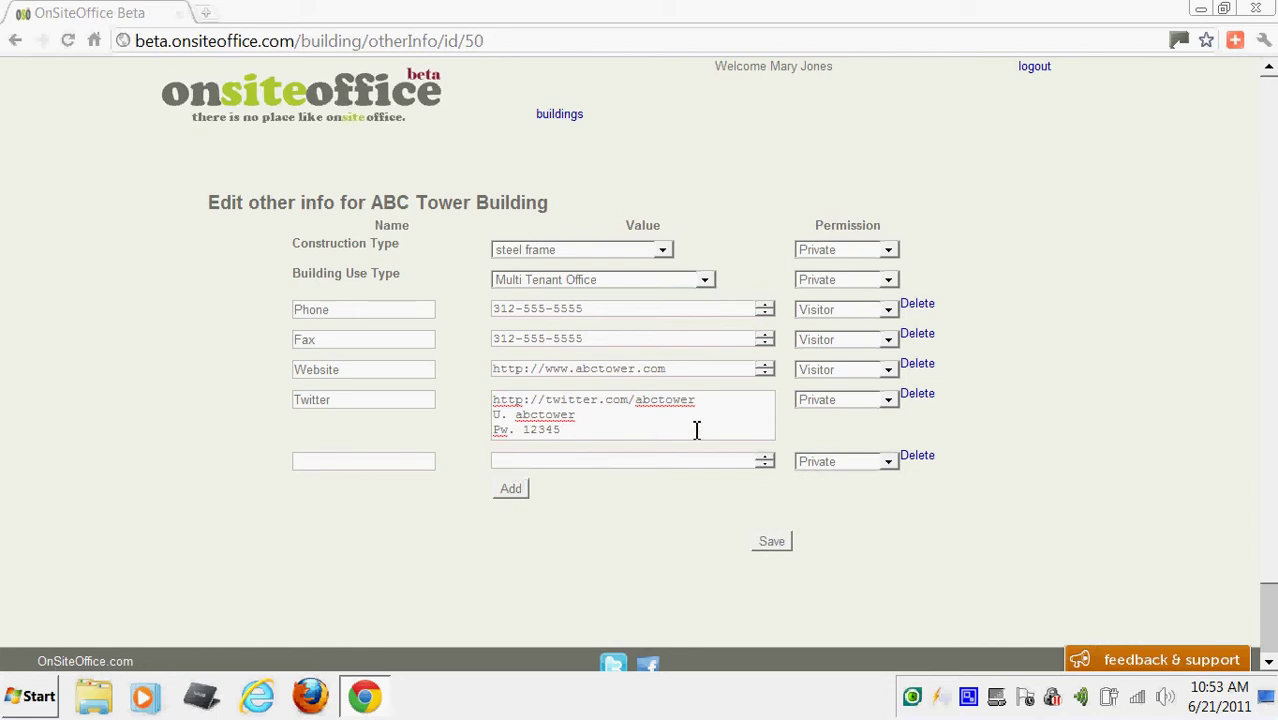
click(692, 370)
key(BackSpace)
key(BackSpace)
key(BackSpace)
key(BackSpace)
key(BackSpace)
key(BackSpace)
key(BackSpace)
key(BackSpace)
key(BackSpace)
key(BackSpace)
key(BackSpace)
key(BackSpace)
key(BackSpace)
key(BackSpace)
key(BackSpace)
key(BackSpace)
key(BackSpace)
key(BackSpace)
key(BackSpace)
key(BackSpace)
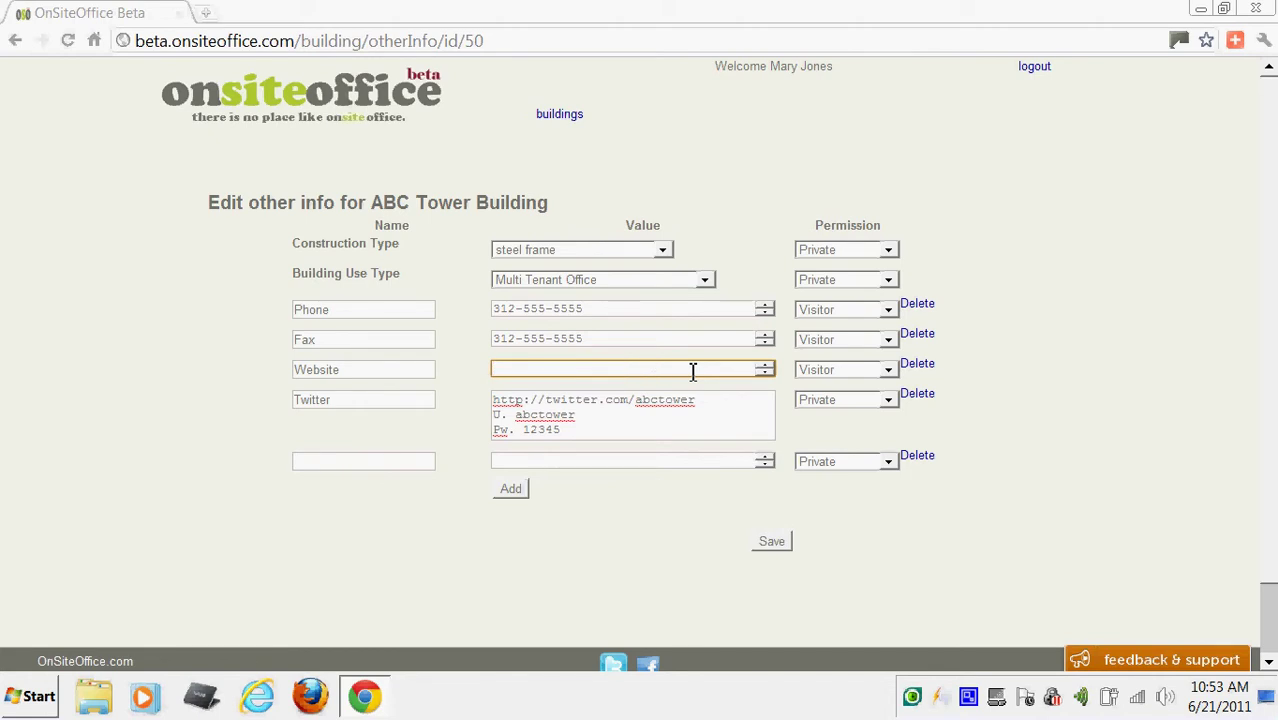
text(http://www.abctower.com)
key(Return)
text(Domain re)
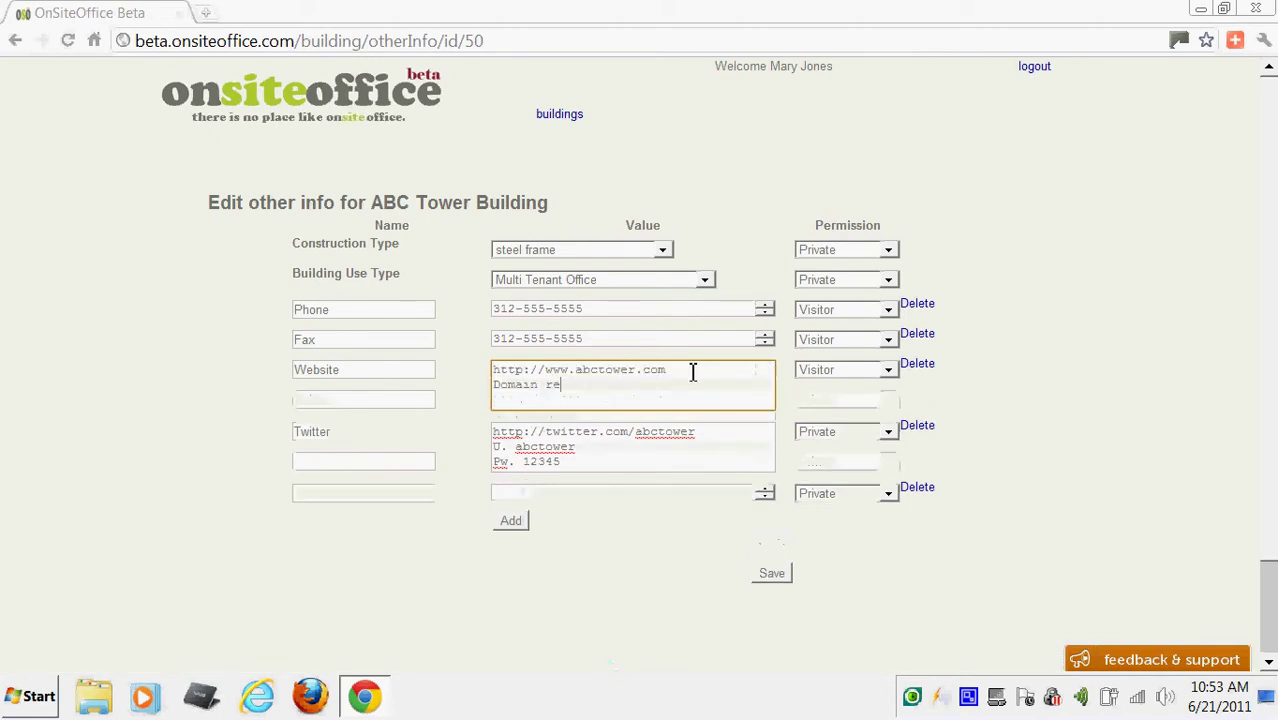
text(gistered at)
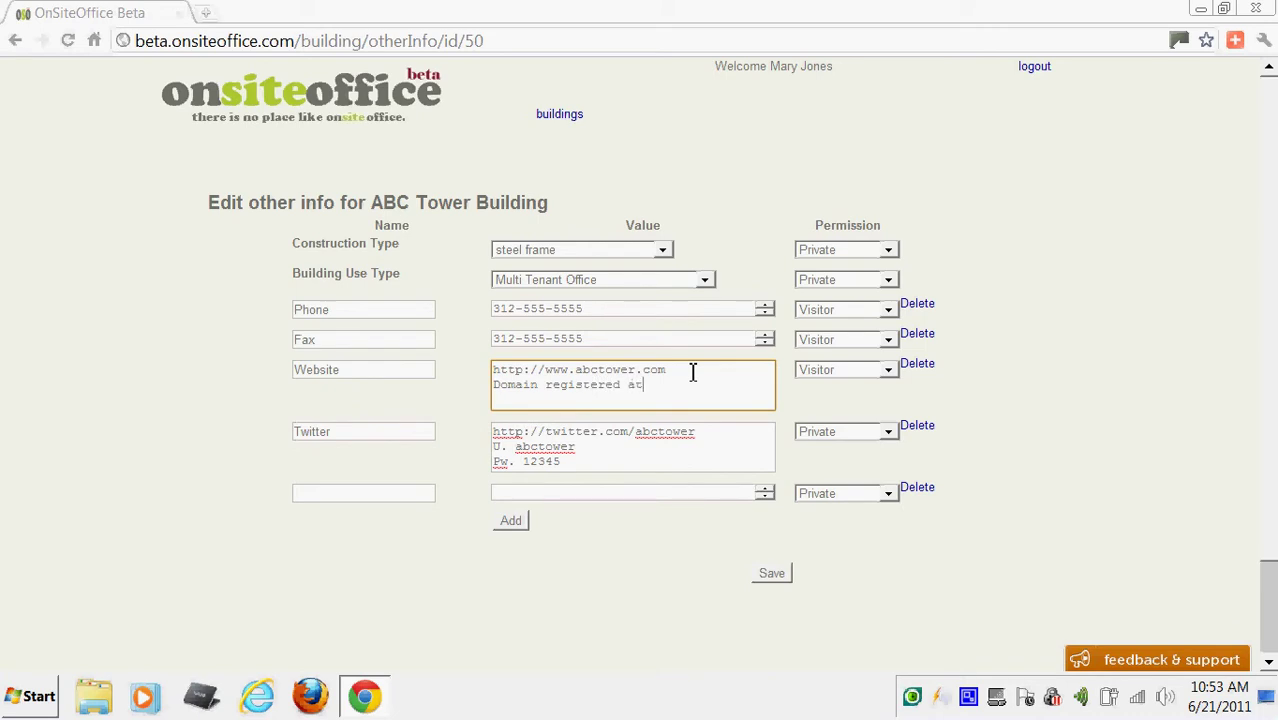
text( godaddy.com)
key(Return)
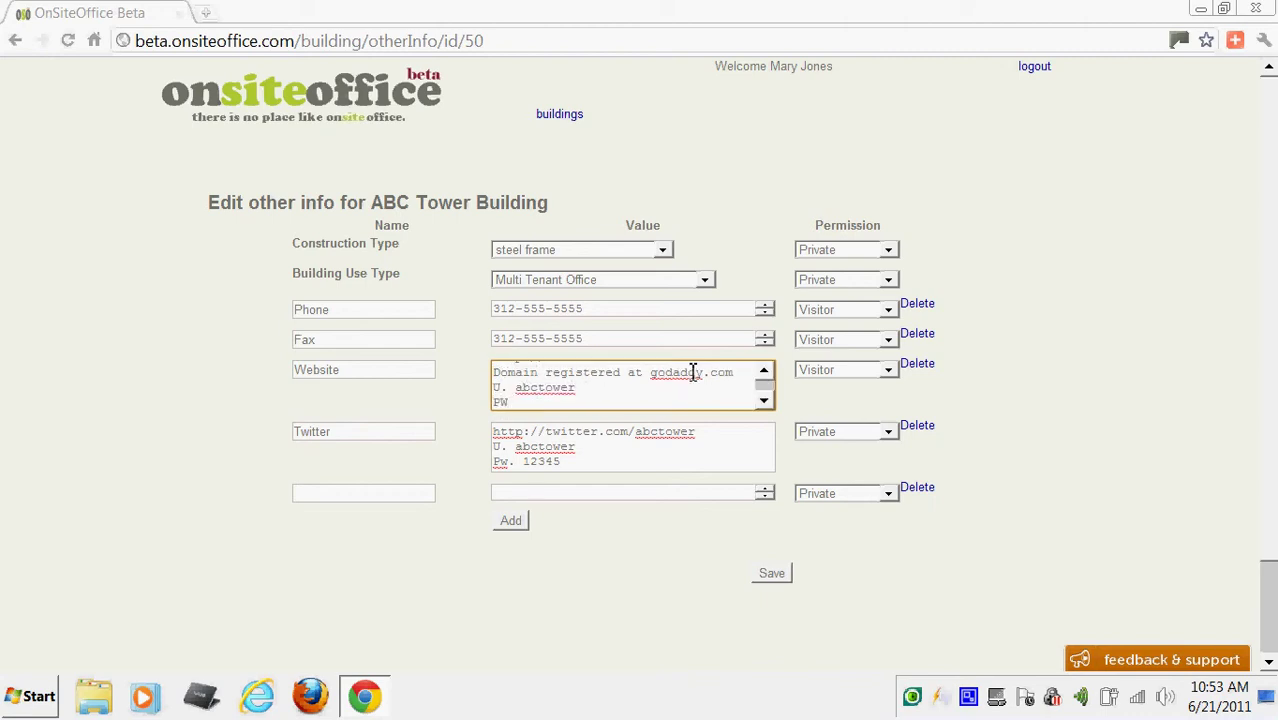
text(PW. 12345)
Make the Website entry Private and name the new empty entry Insurance.
click(888, 370)
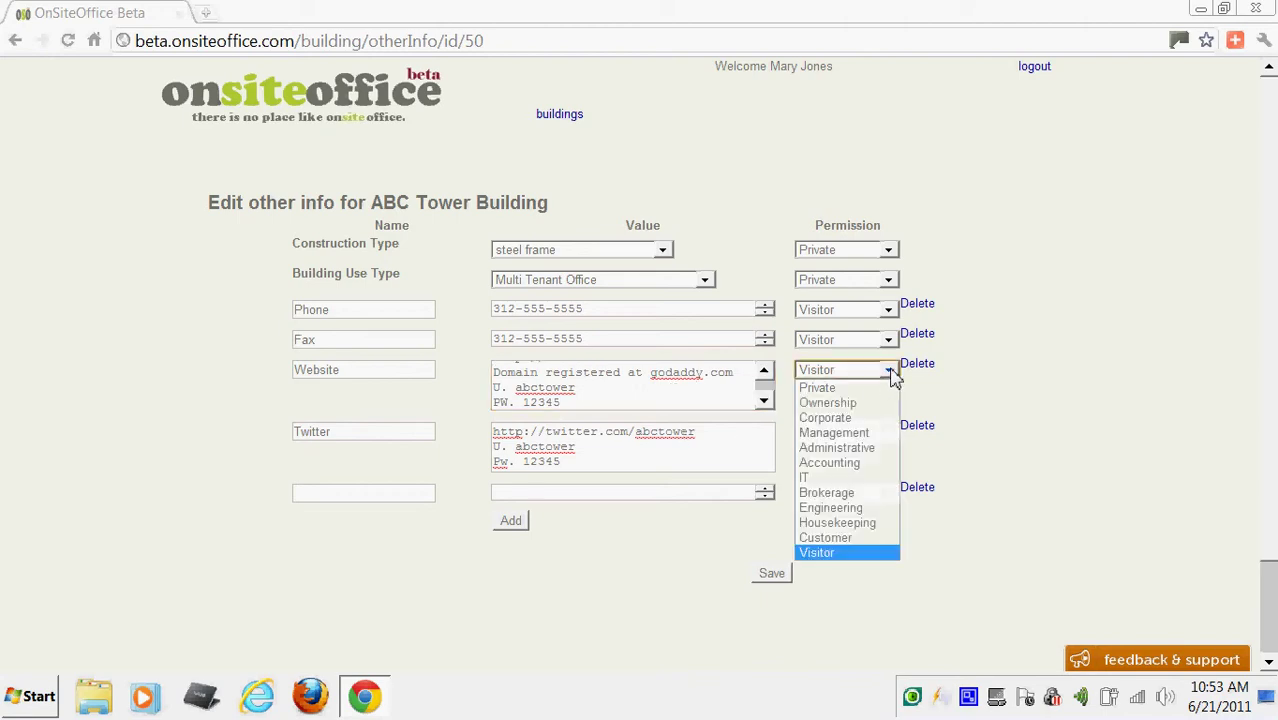
click(862, 388)
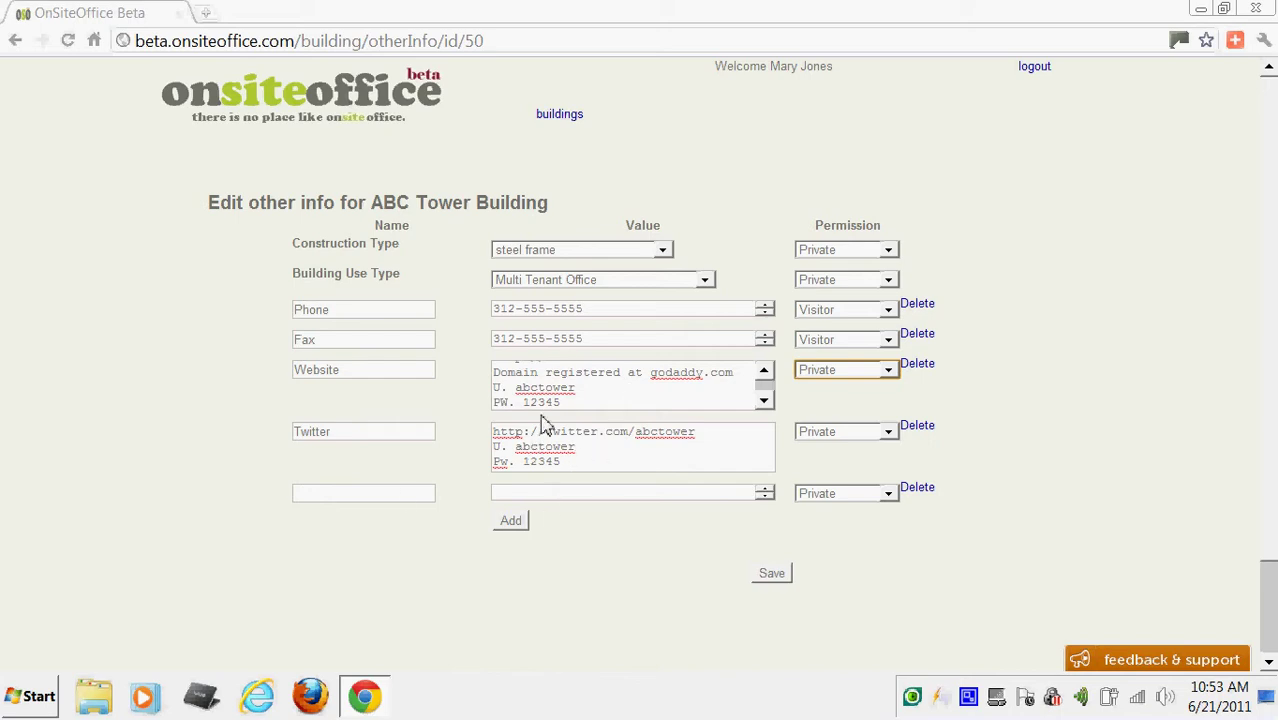
click(405, 496)
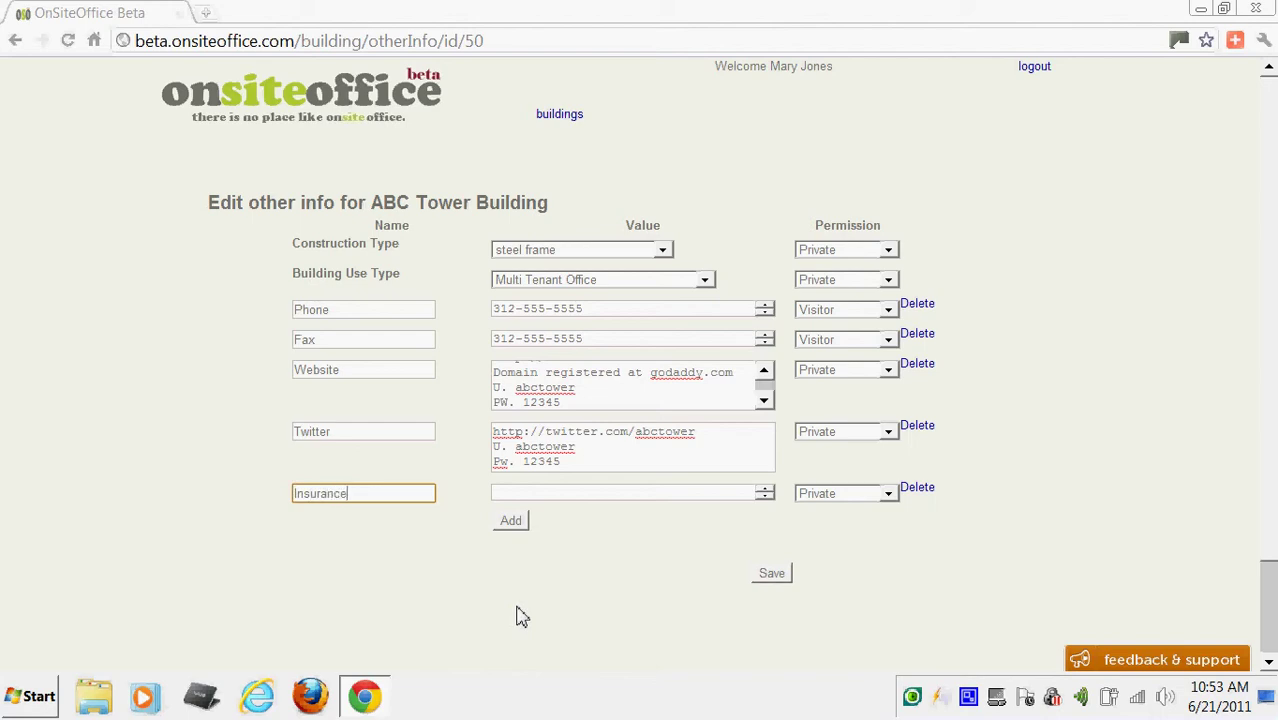
Give Insurance Accounting permission and add a Utility Accounts entry also restricted to Accounting.
click(888, 495)
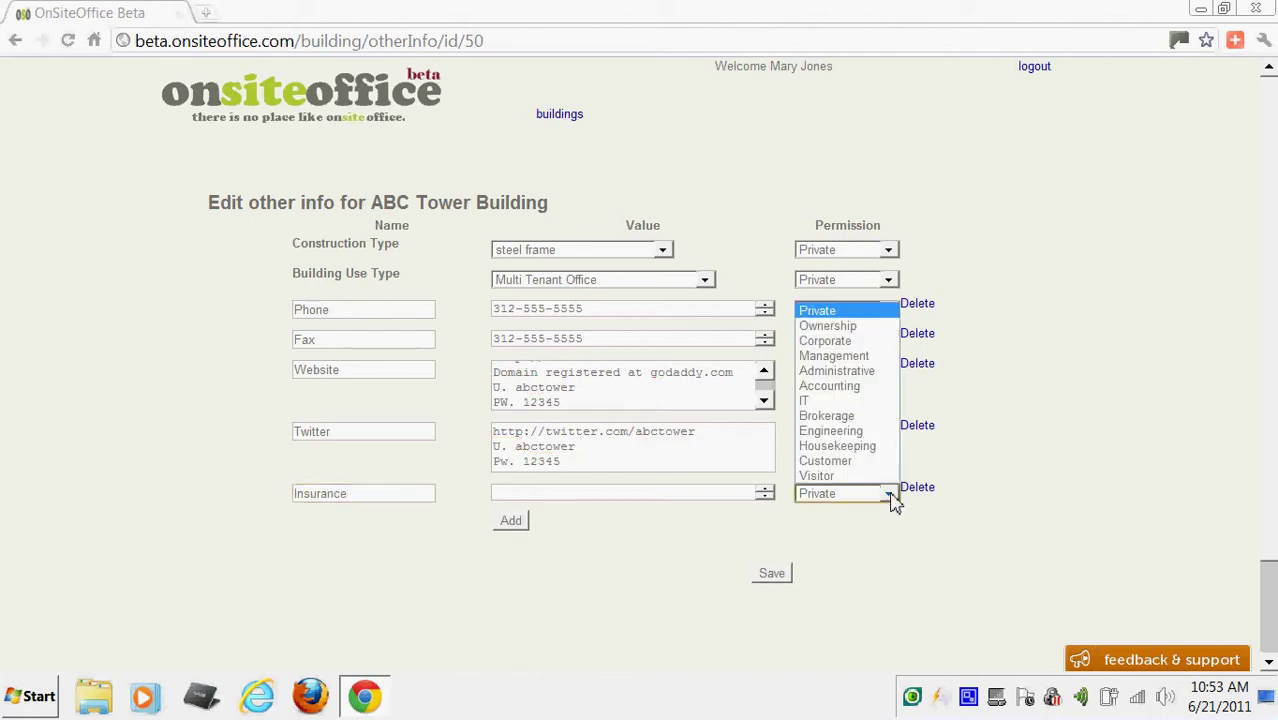
click(844, 388)
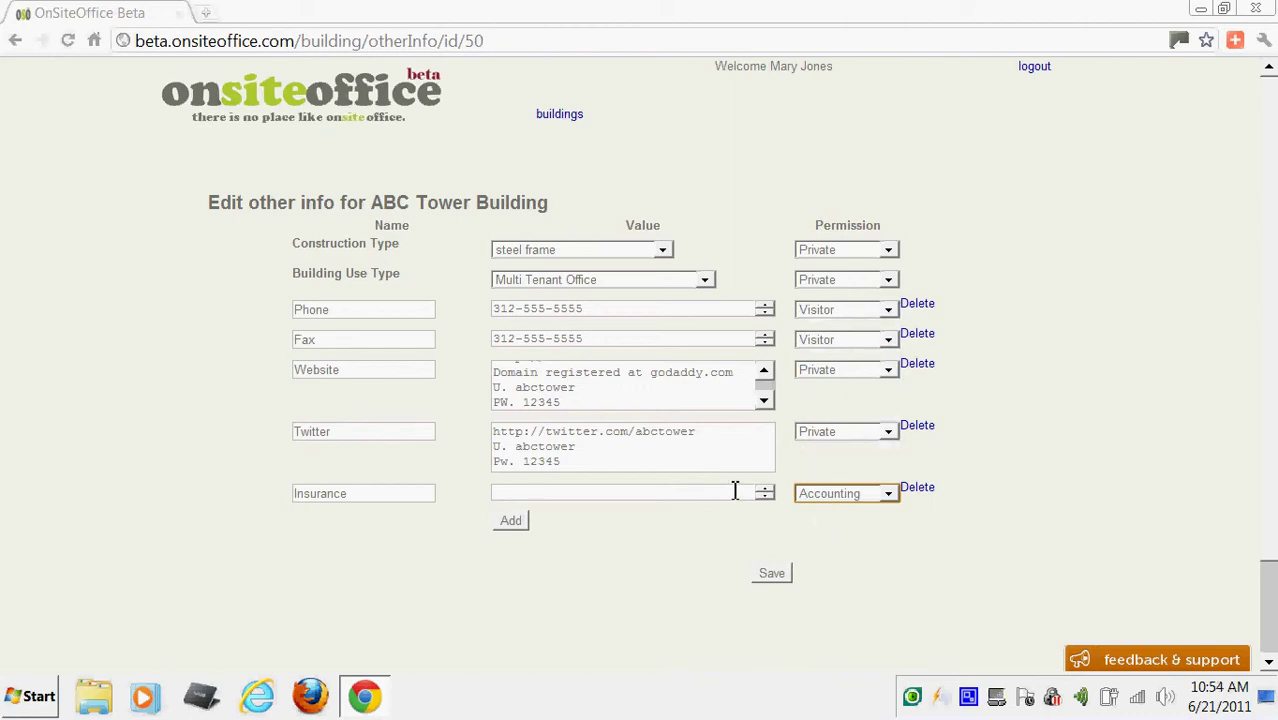
click(514, 522)
click(401, 524)
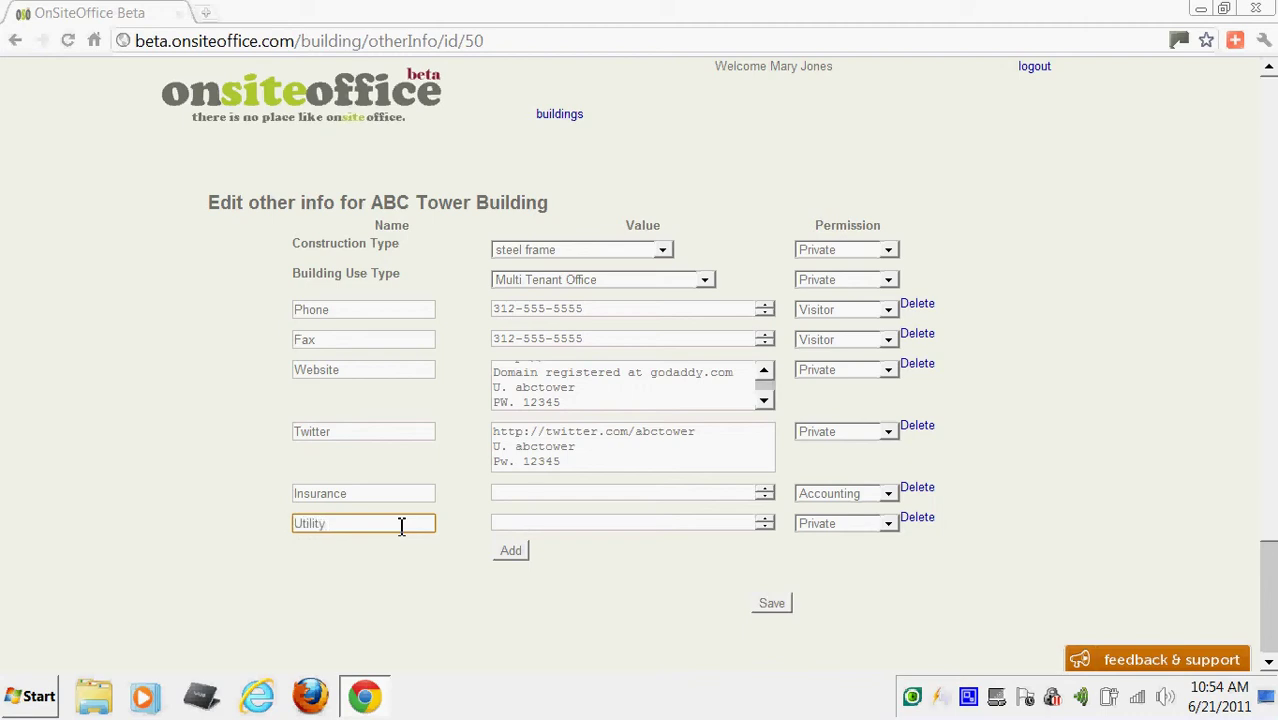
text(Utility Accounts)
click(888, 523)
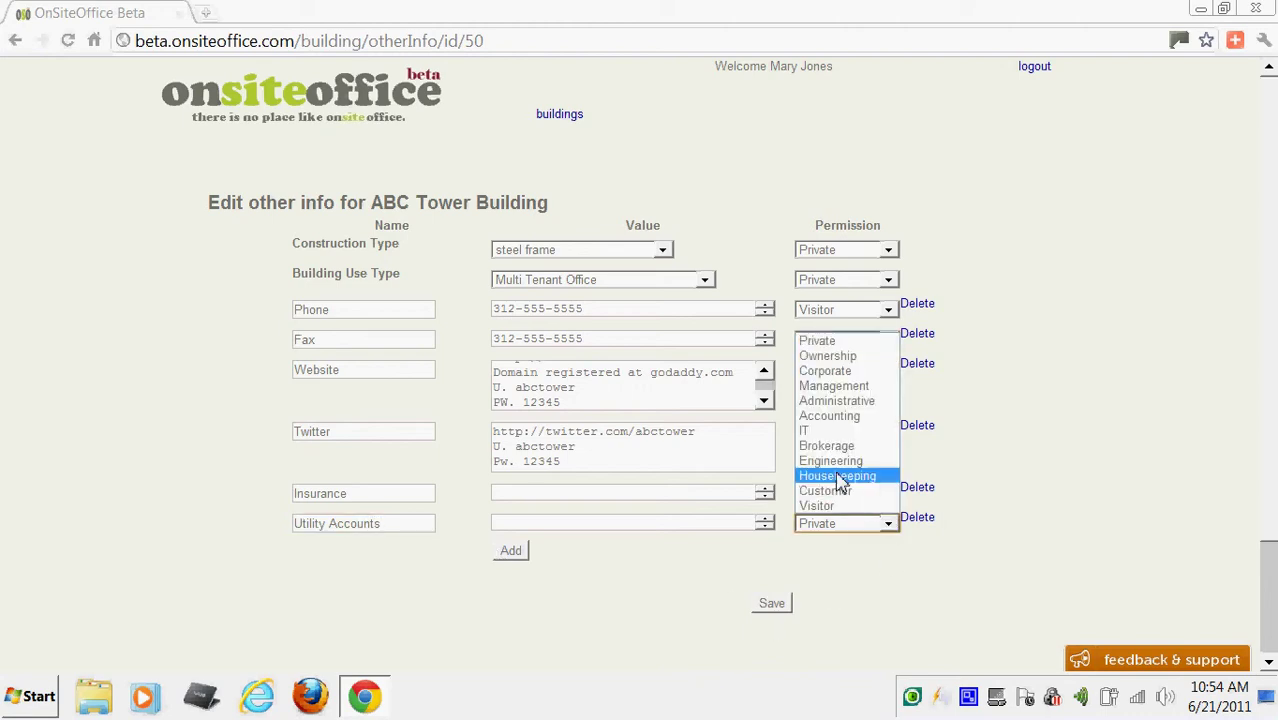
click(815, 416)
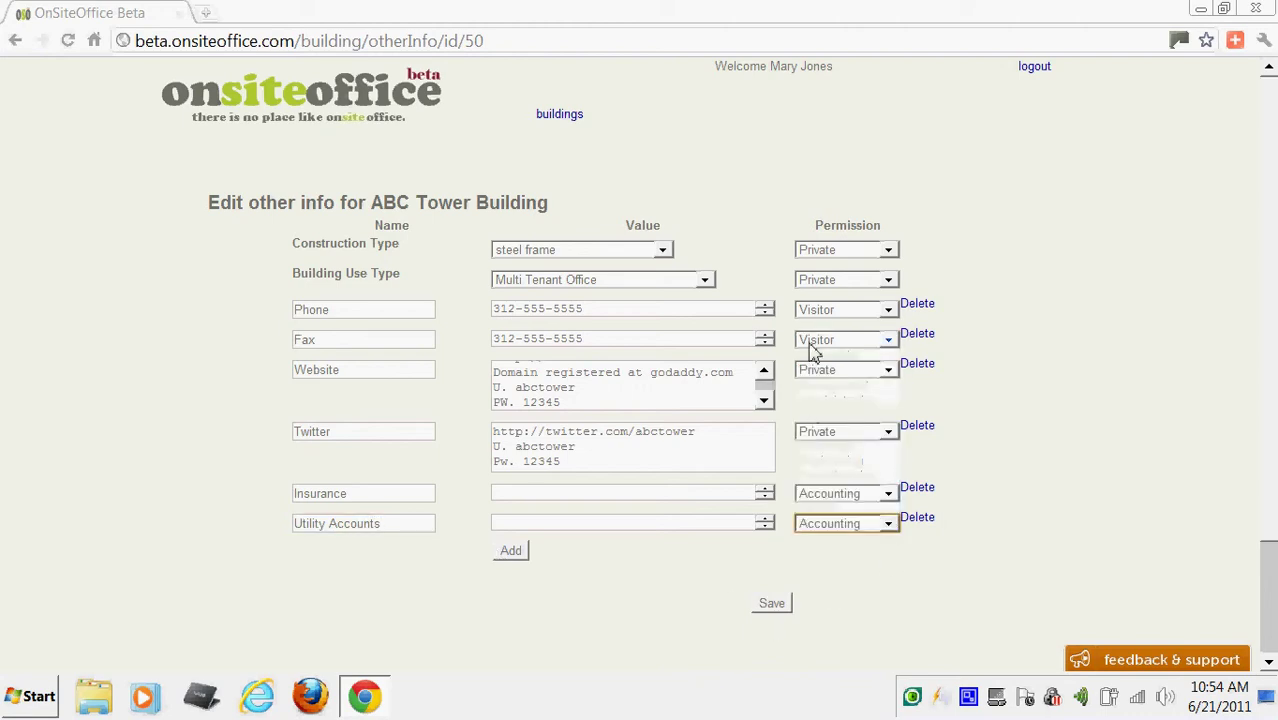
Remove the extra empty row and save the other info.
click(509, 554)
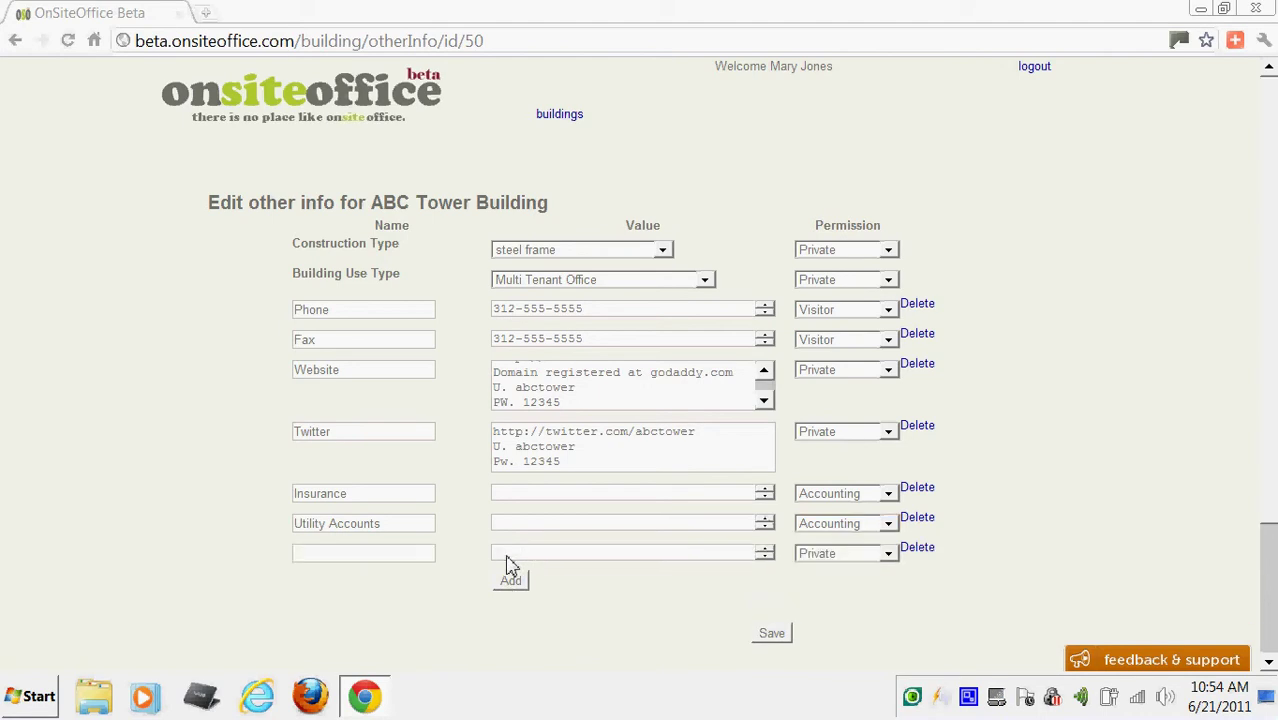
click(920, 550)
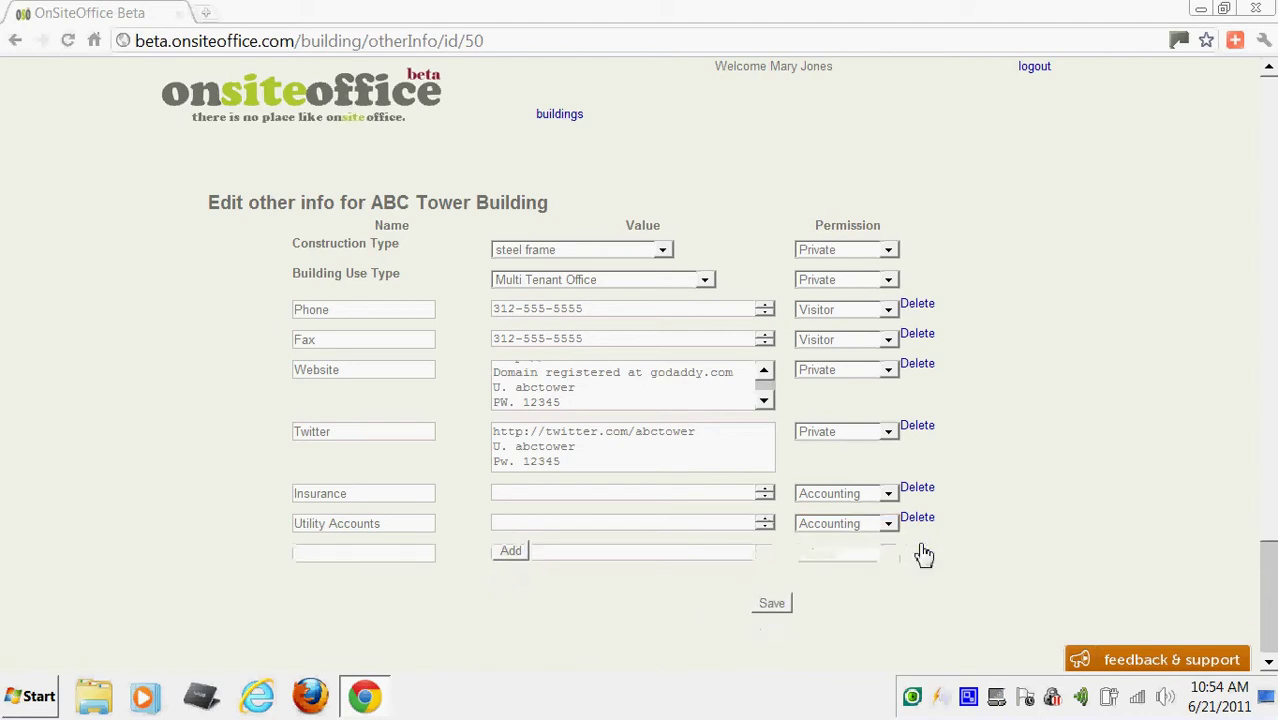
click(784, 609)
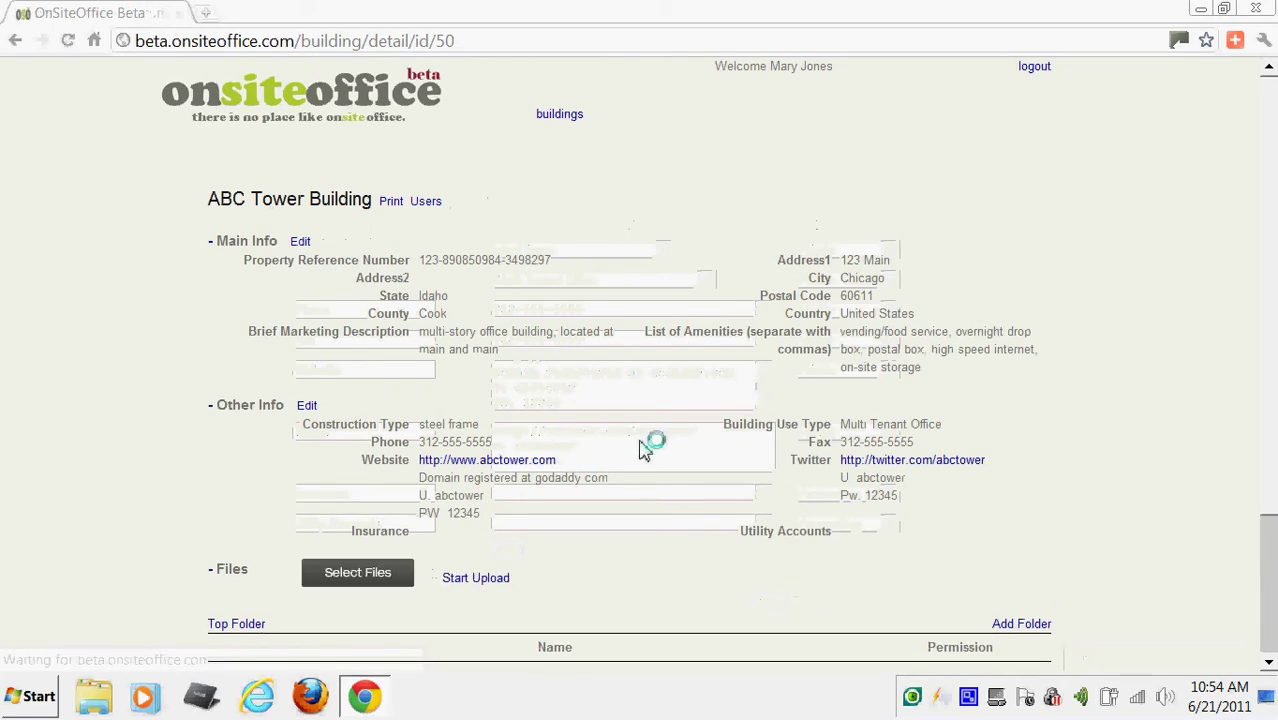
Scroll down to review the updated Other Info section on the ABC Tower page.
scroll(645, 448, down, 1)
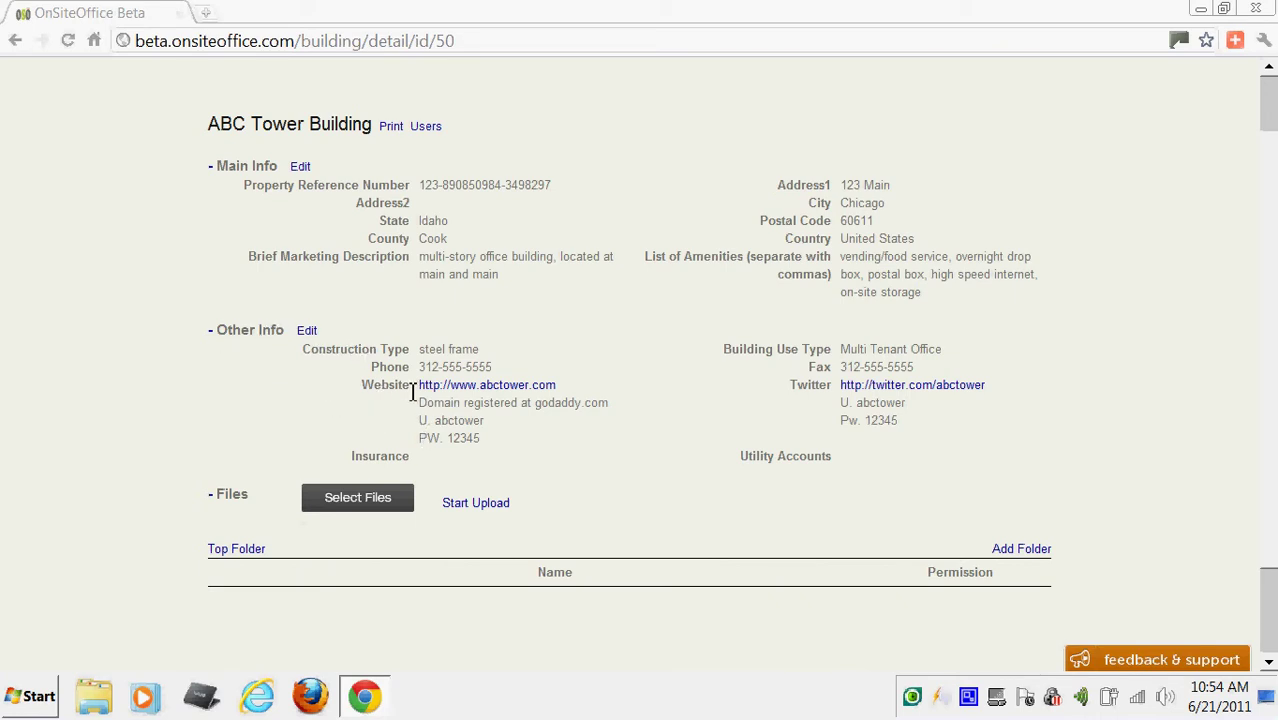
Open the building's Users list and fill in the colleague's suggested e-mail address.
click(426, 128)
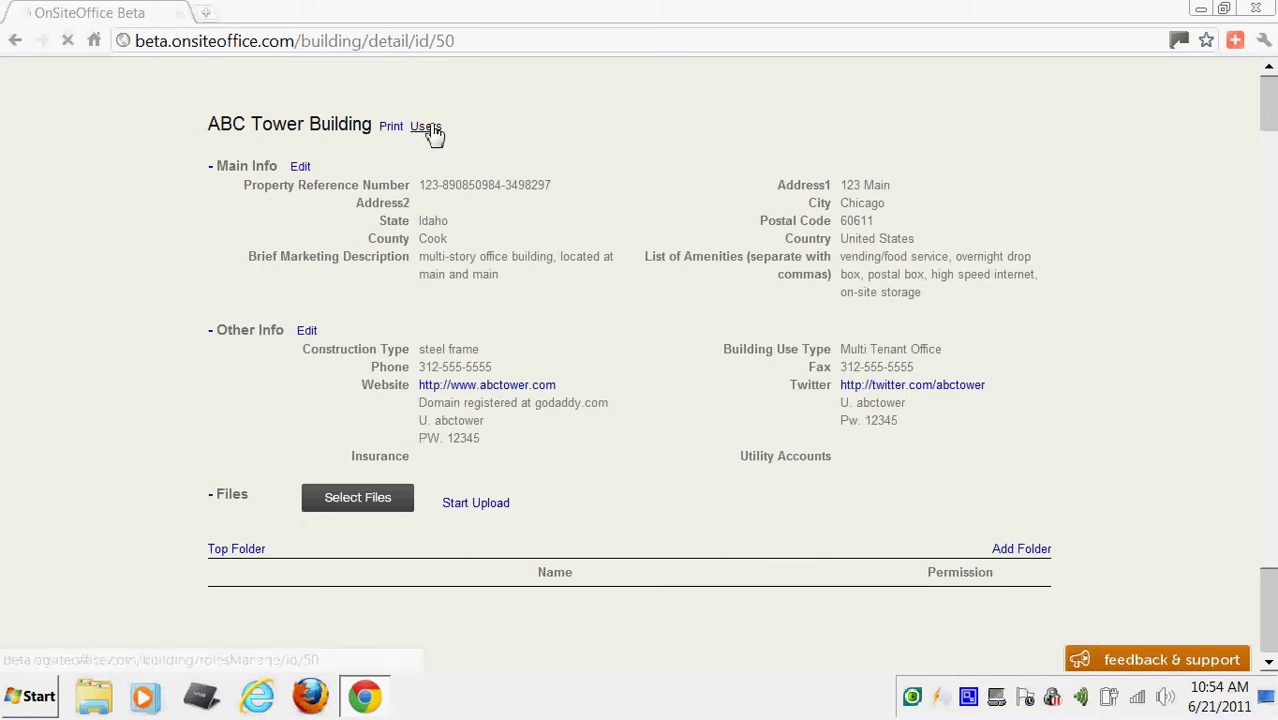
click(397, 307)
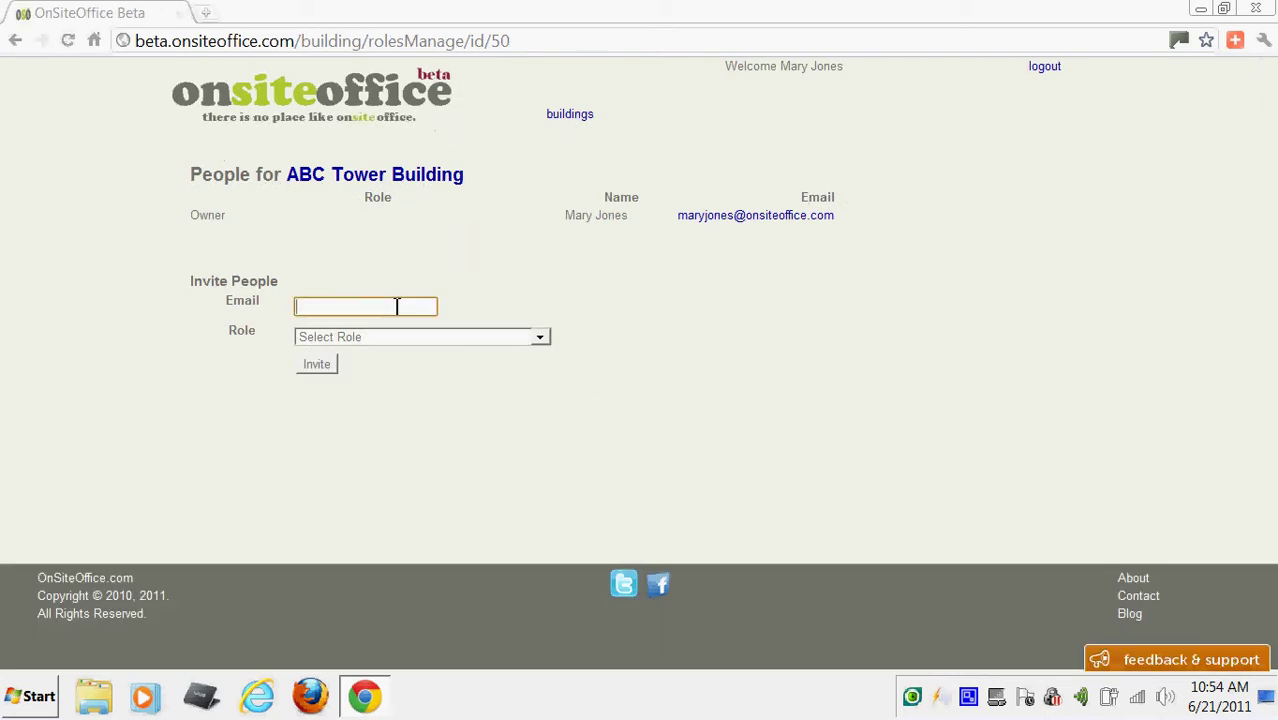
text(Bi)
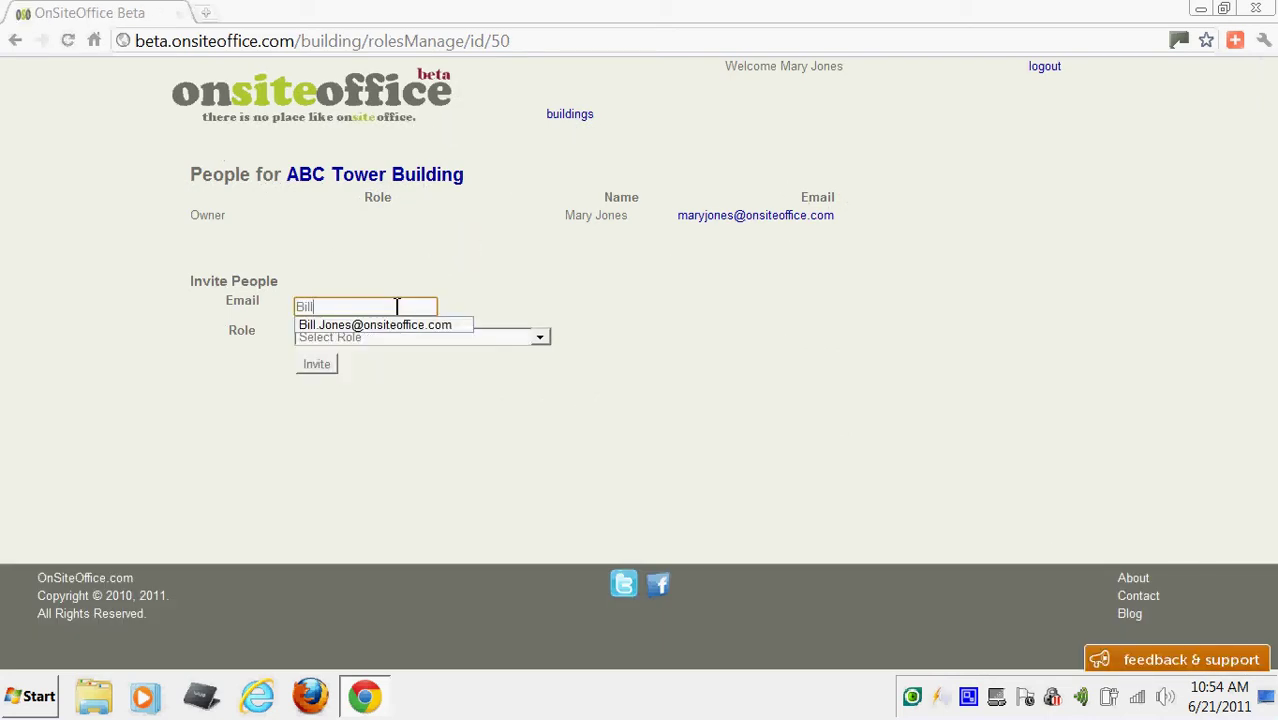
text(ll)
key(Down)
key(Tab)
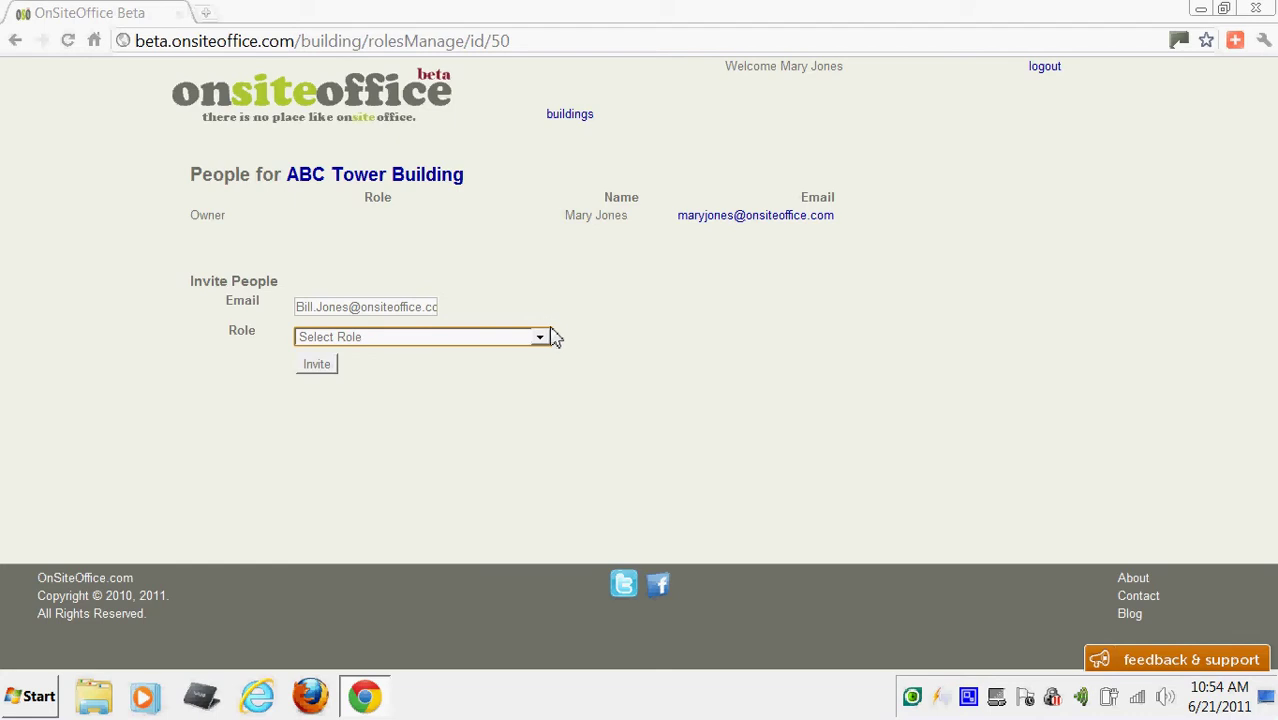
Assign the Property Accountant role and send the pending invitation.
click(545, 339)
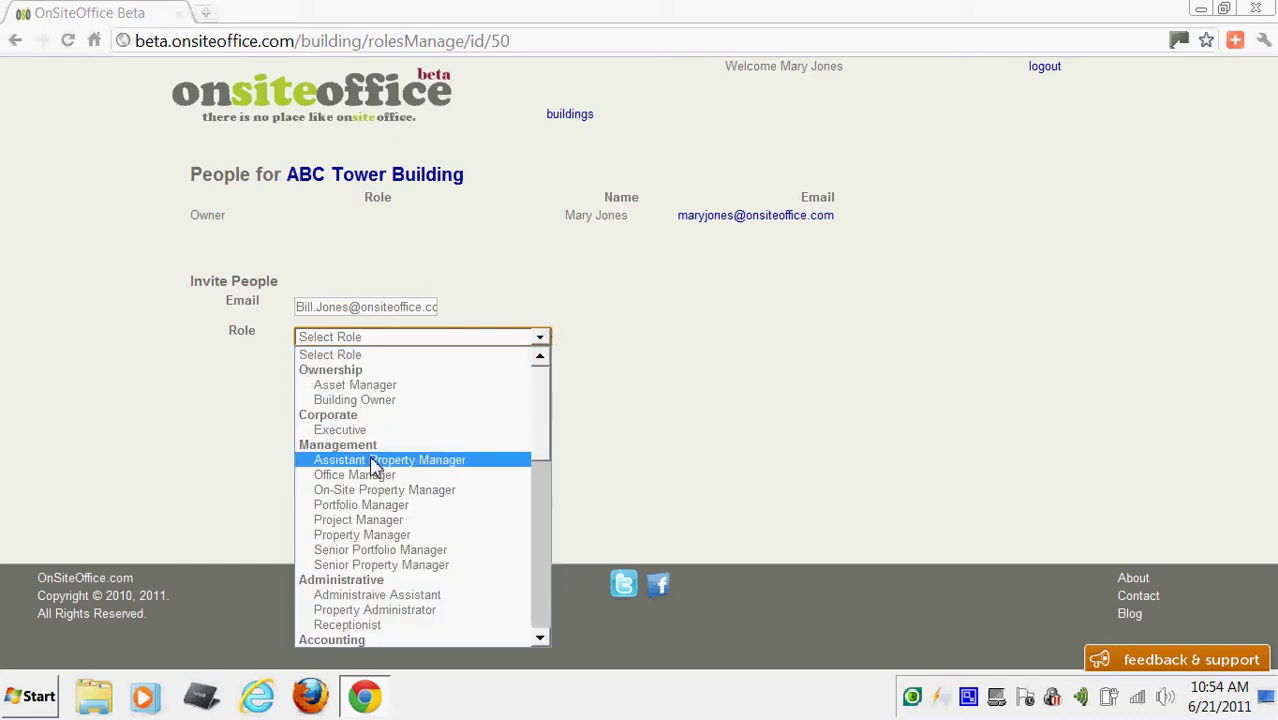
drag(542, 456, 542, 531)
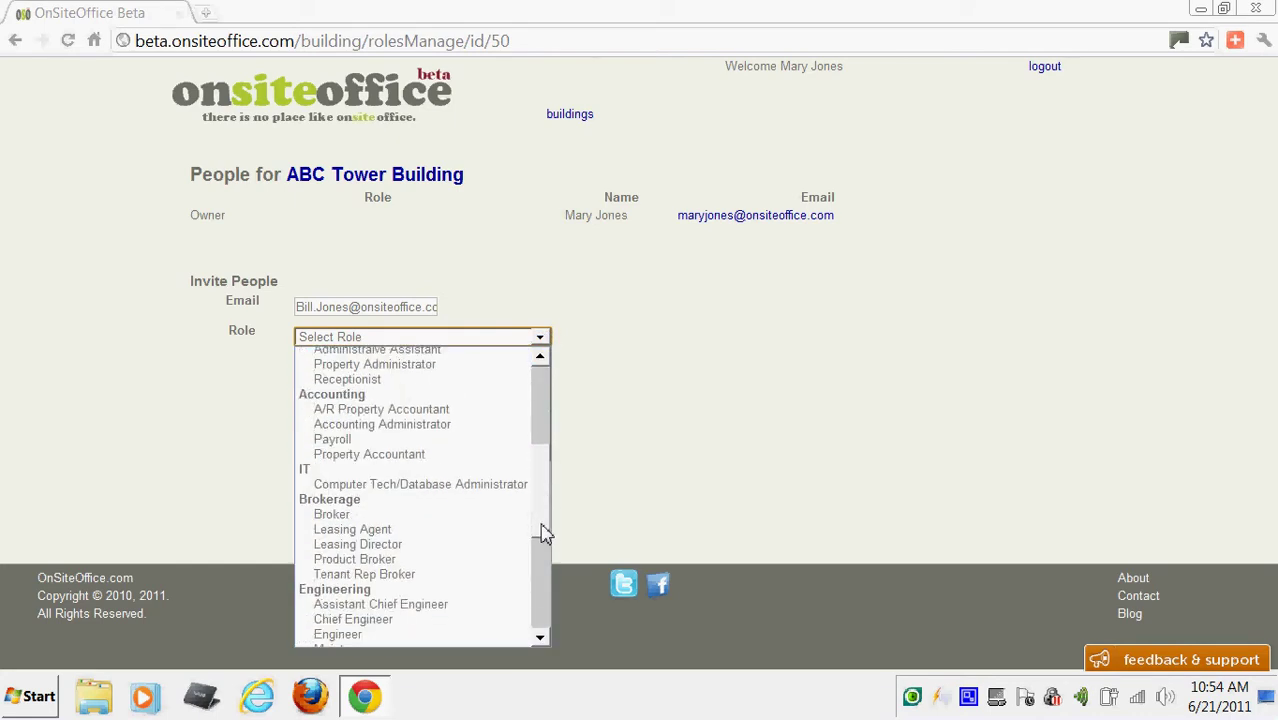
click(398, 455)
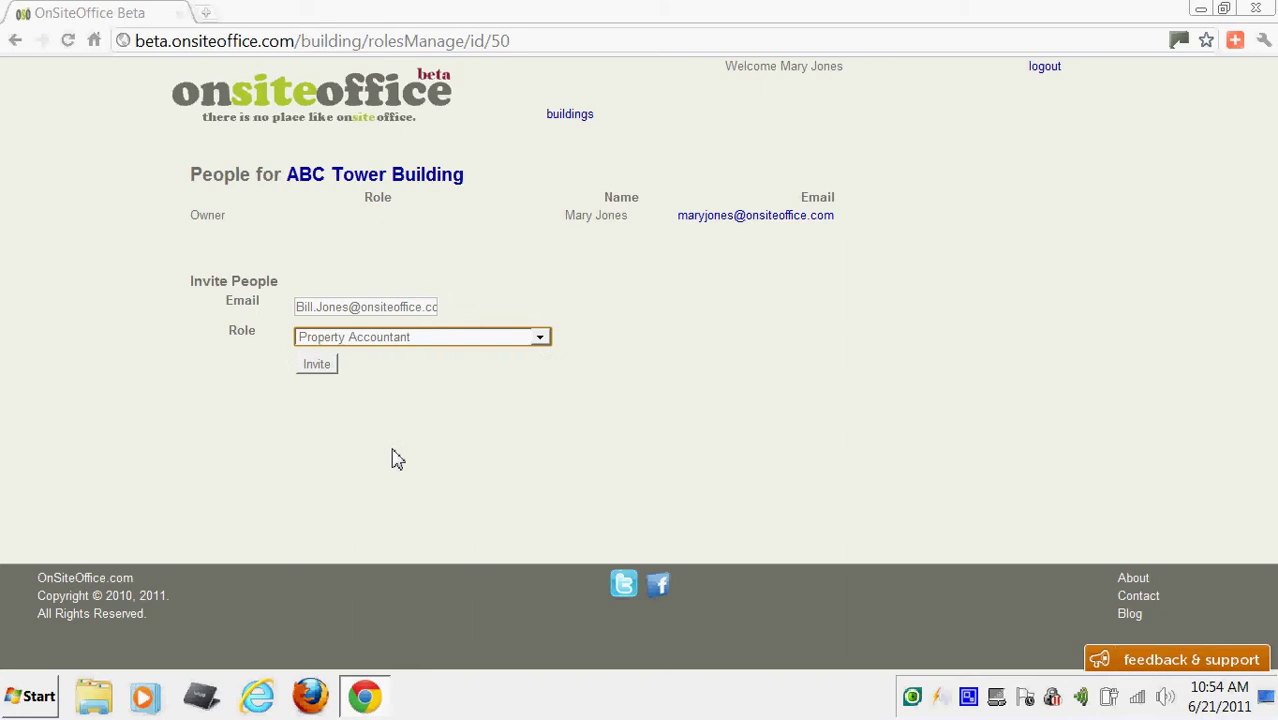
click(319, 366)
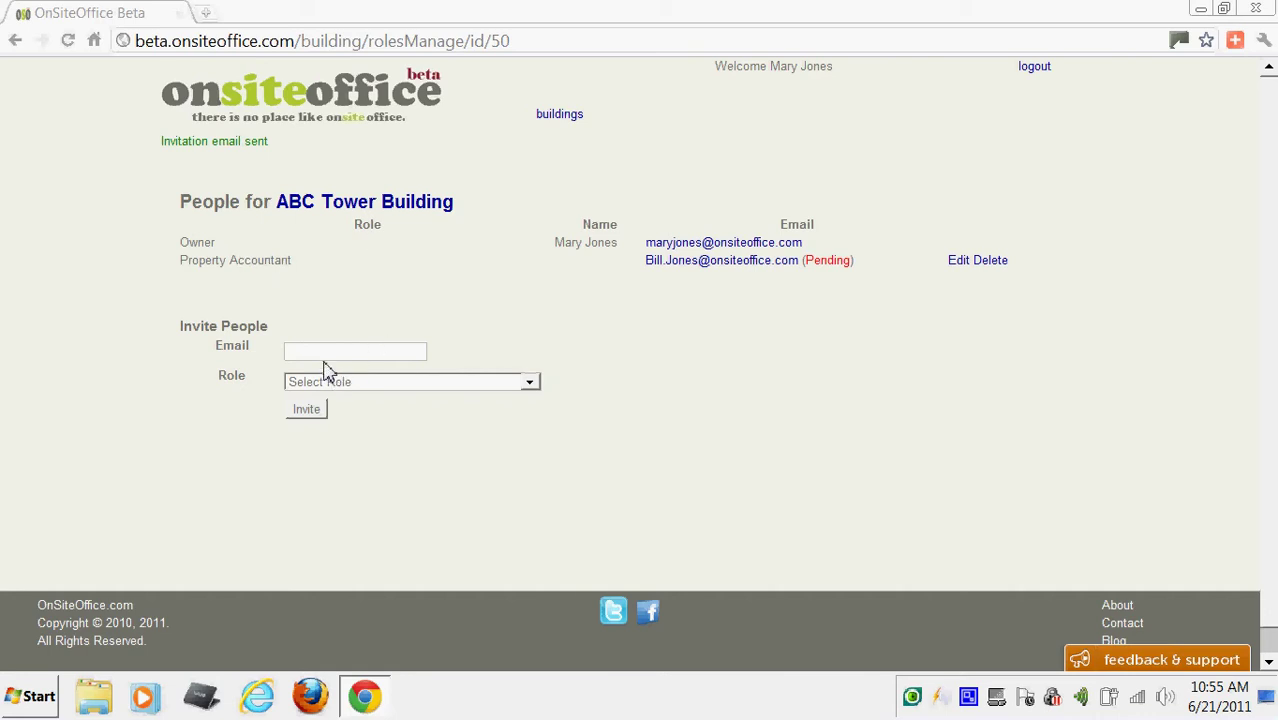
click(386, 354)
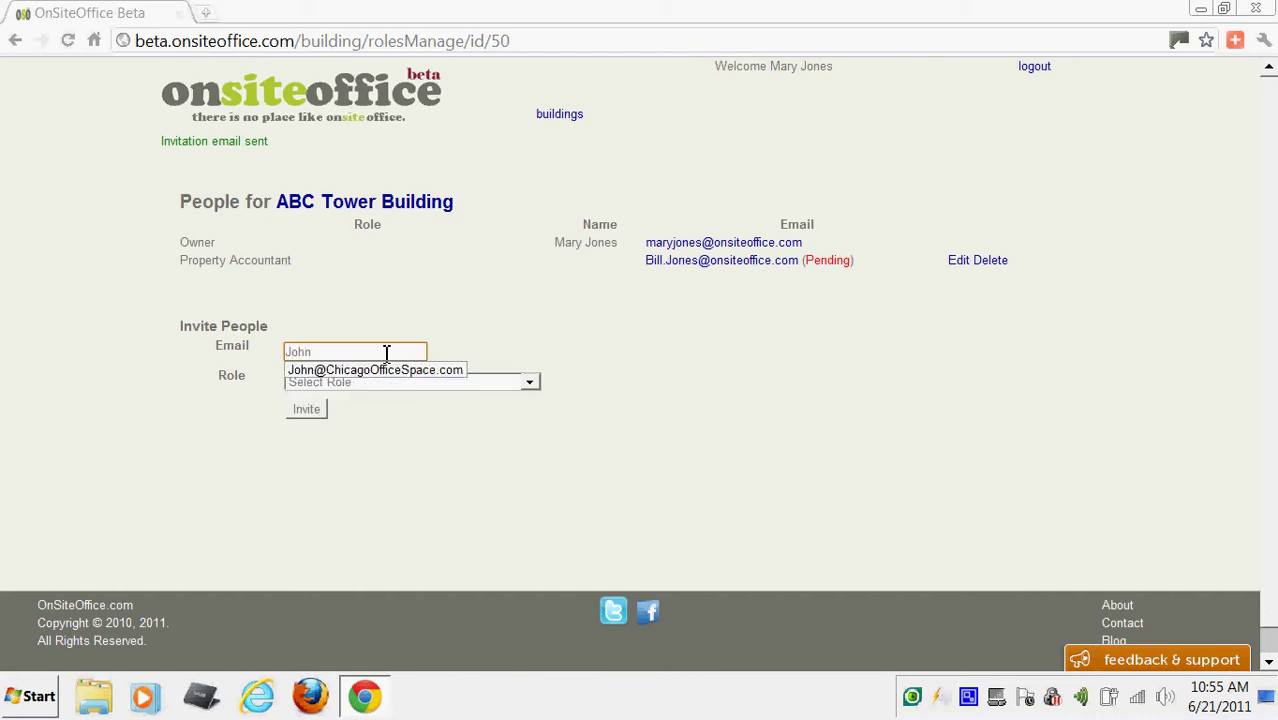
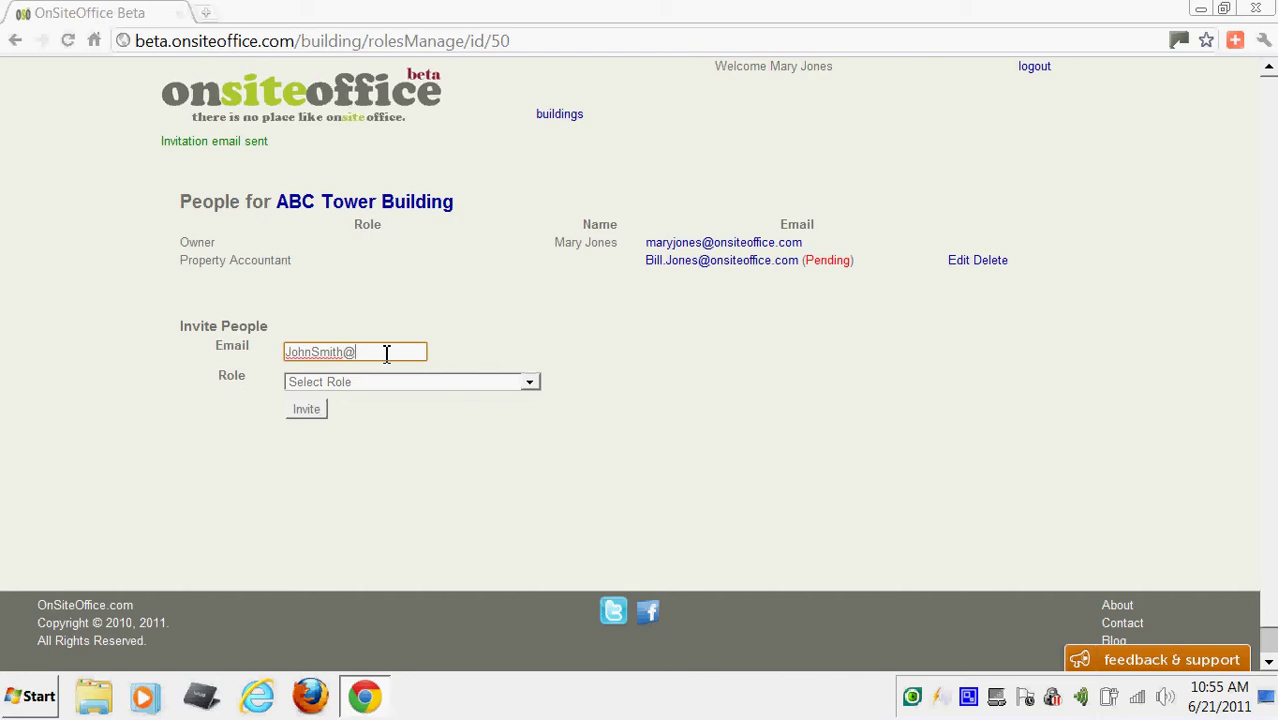
Give the invitee the Chief Engineer role, send it, and return to My Buildings.
click(531, 389)
scroll(529, 170, down, 4)
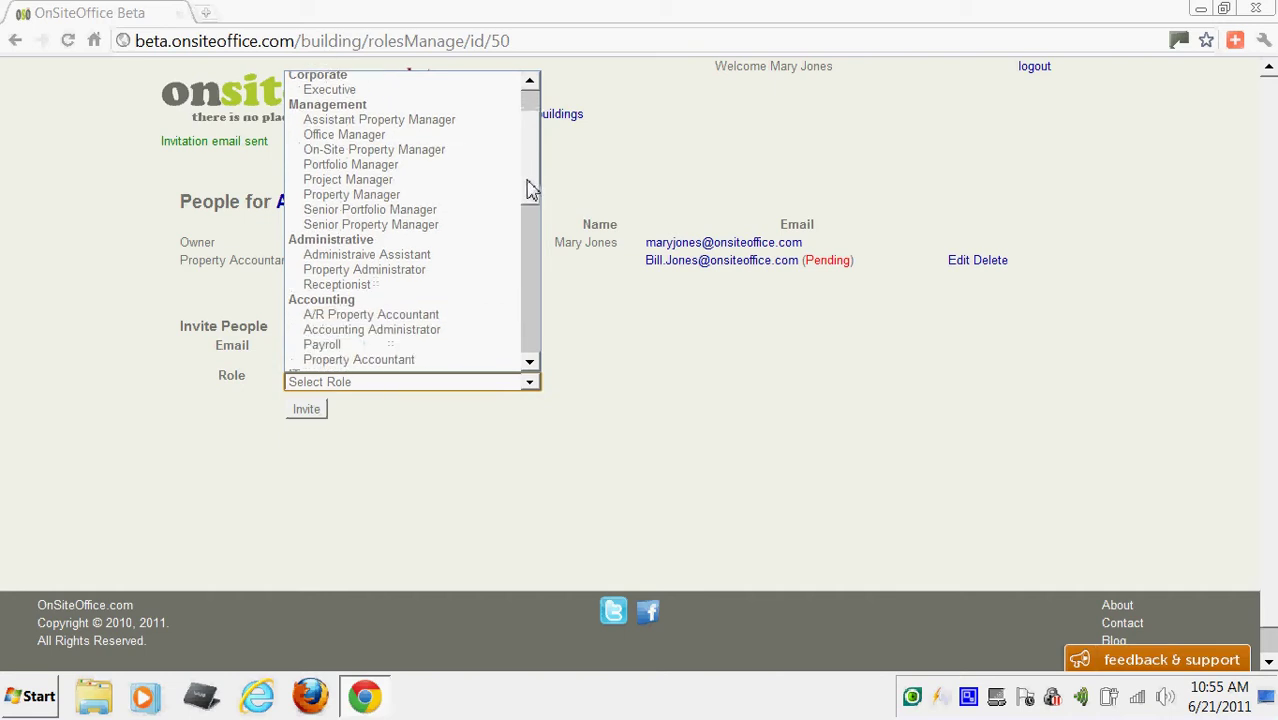
drag(531, 190, 531, 260)
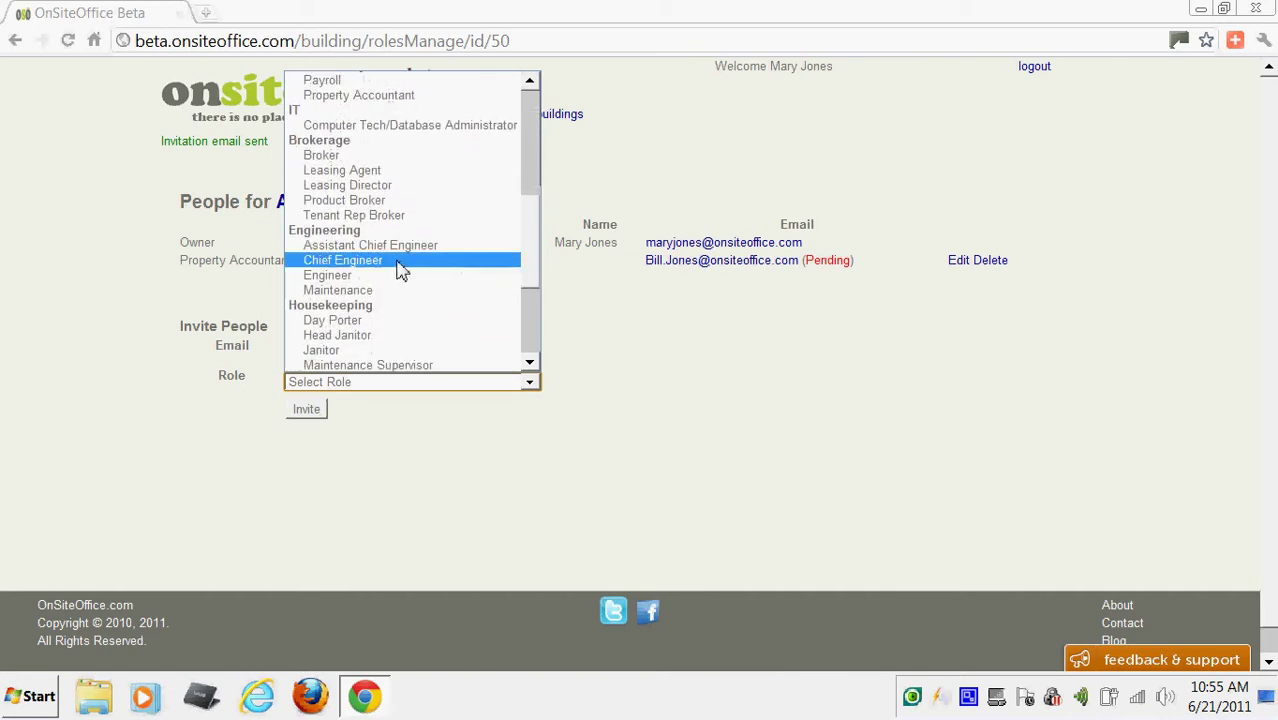
click(398, 265)
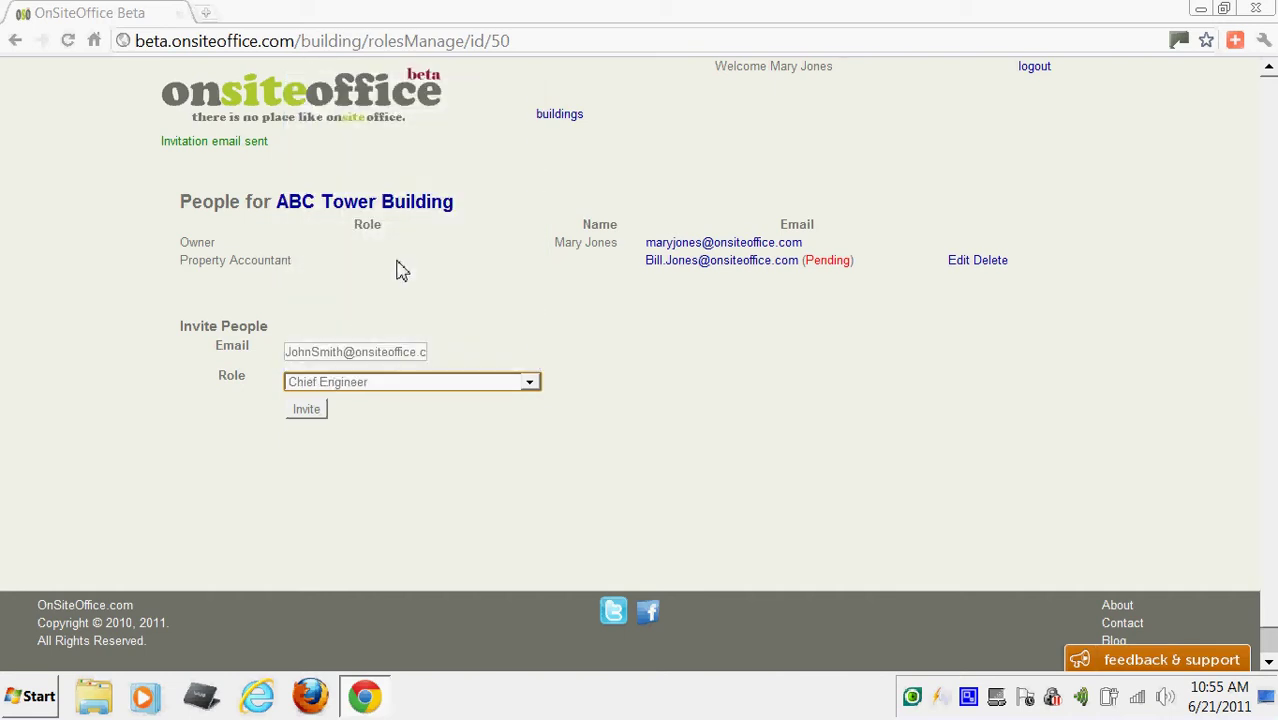
click(310, 416)
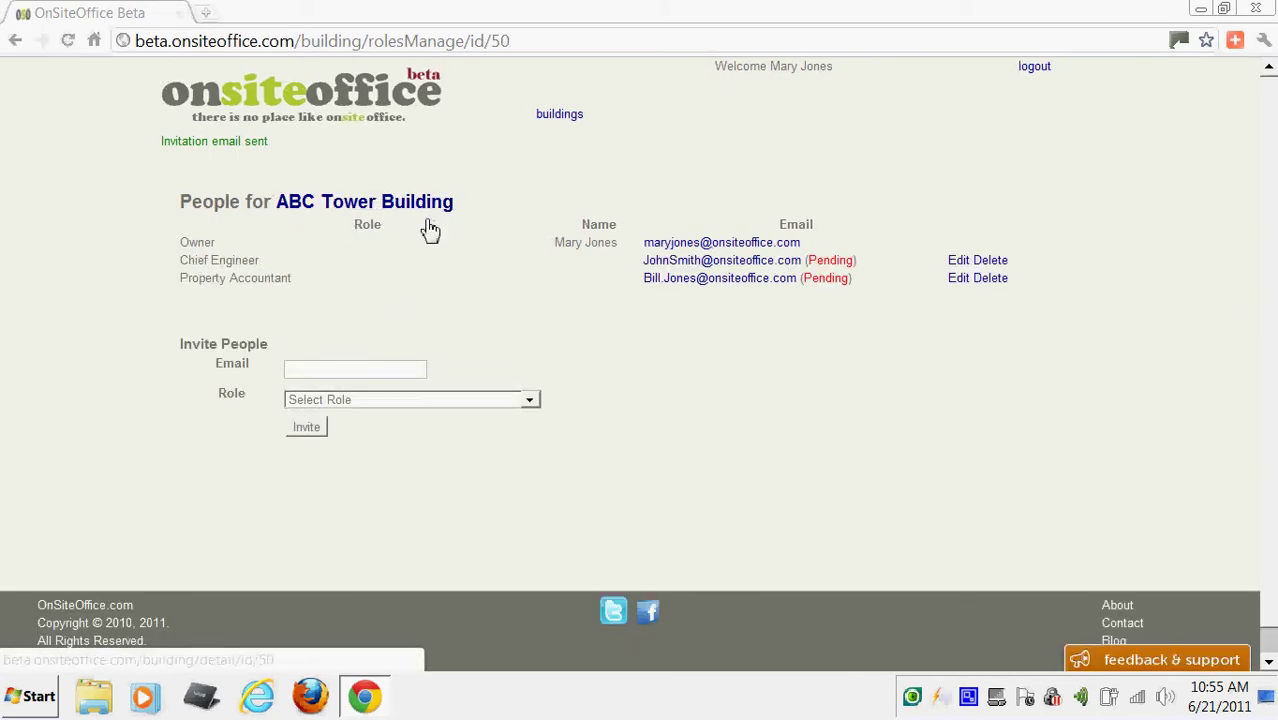
click(557, 122)
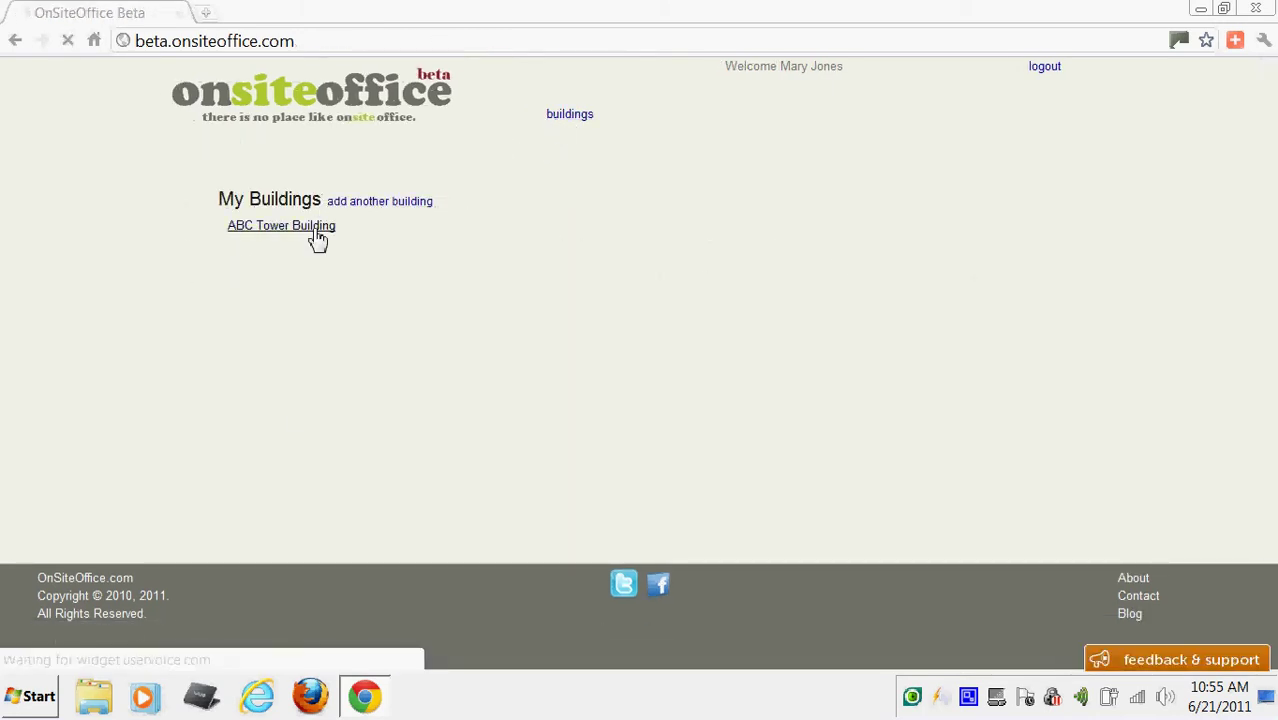
Open ABC Tower Building and add an Insurance folder with Accounting permission.
click(314, 229)
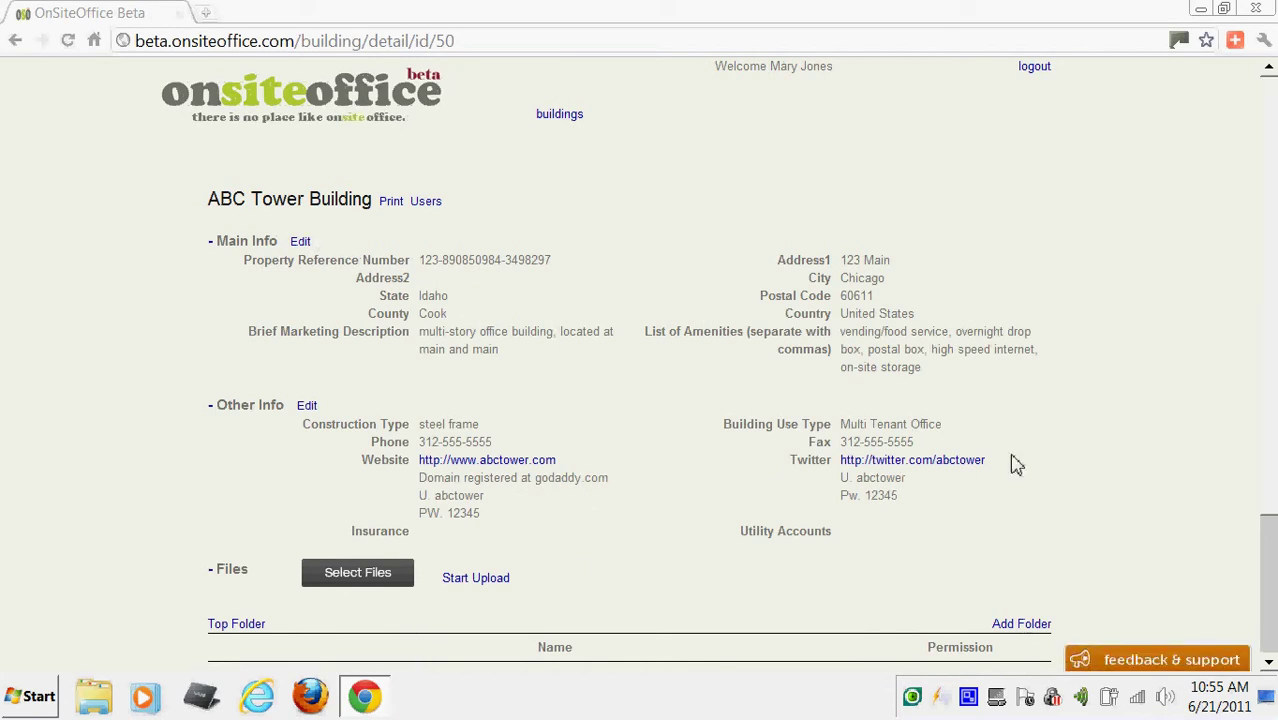
scroll(1270, 396, down, 2)
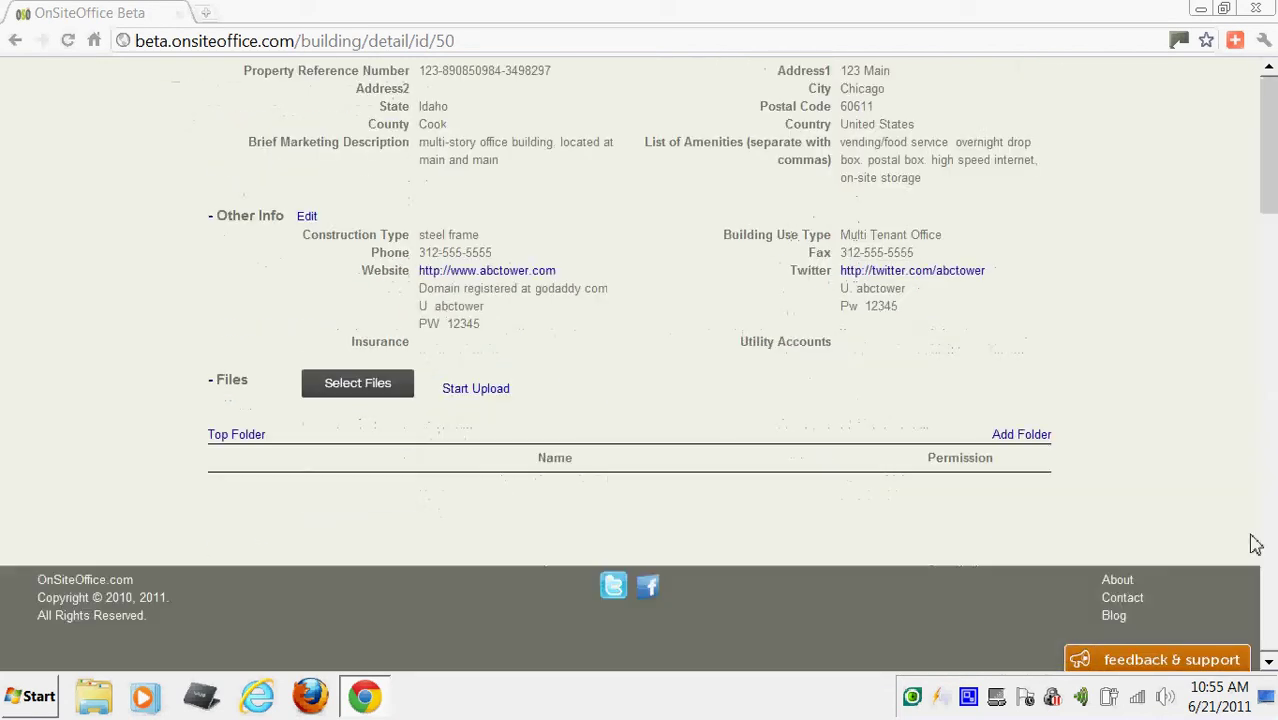
click(1000, 437)
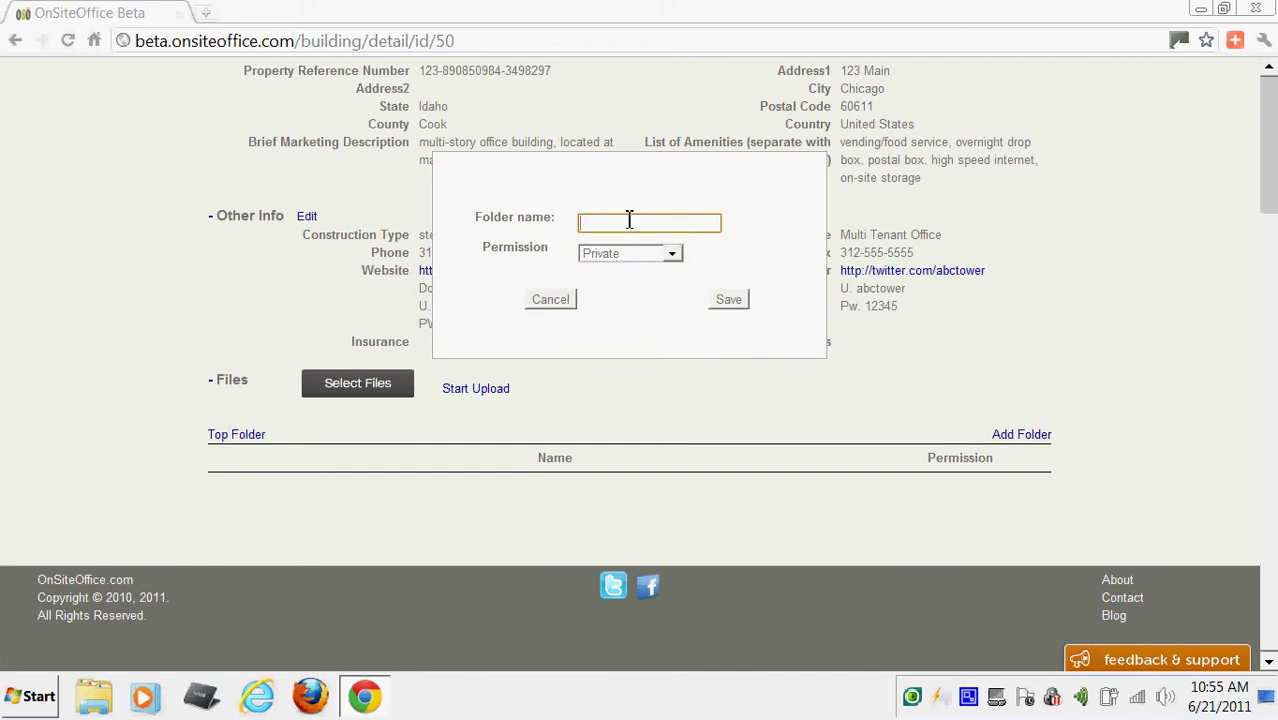
text(In)
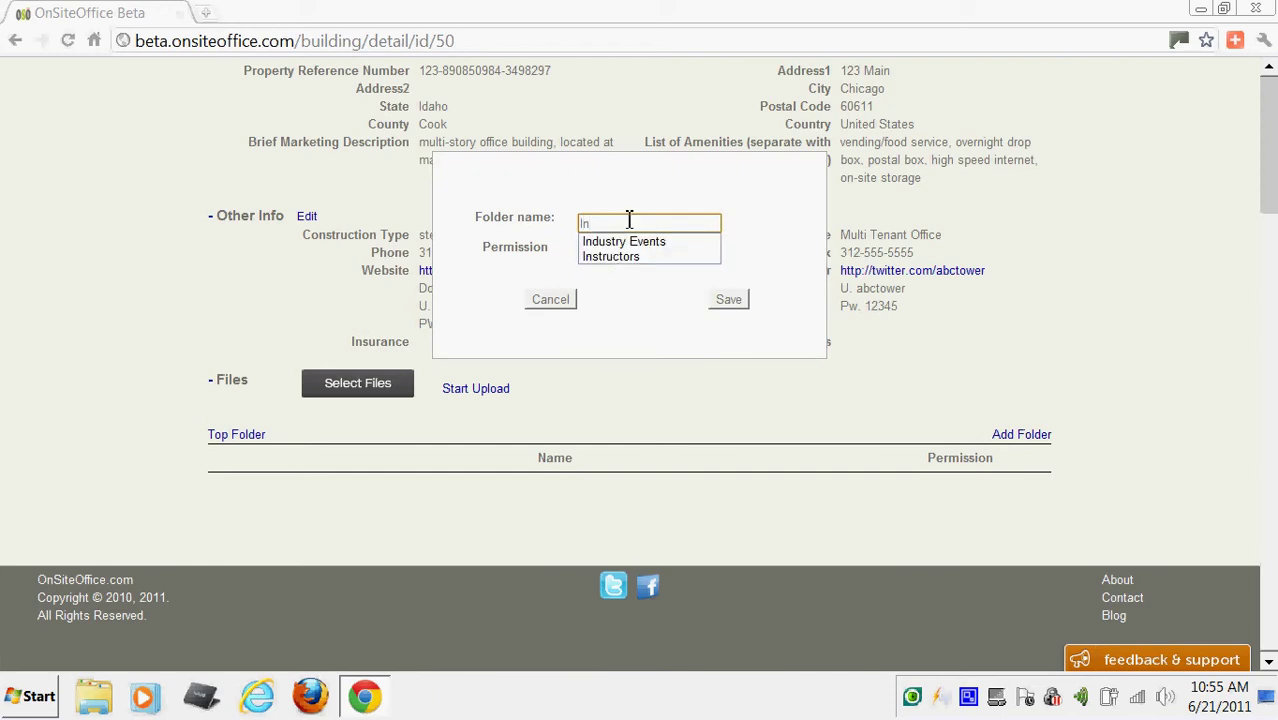
text(surance)
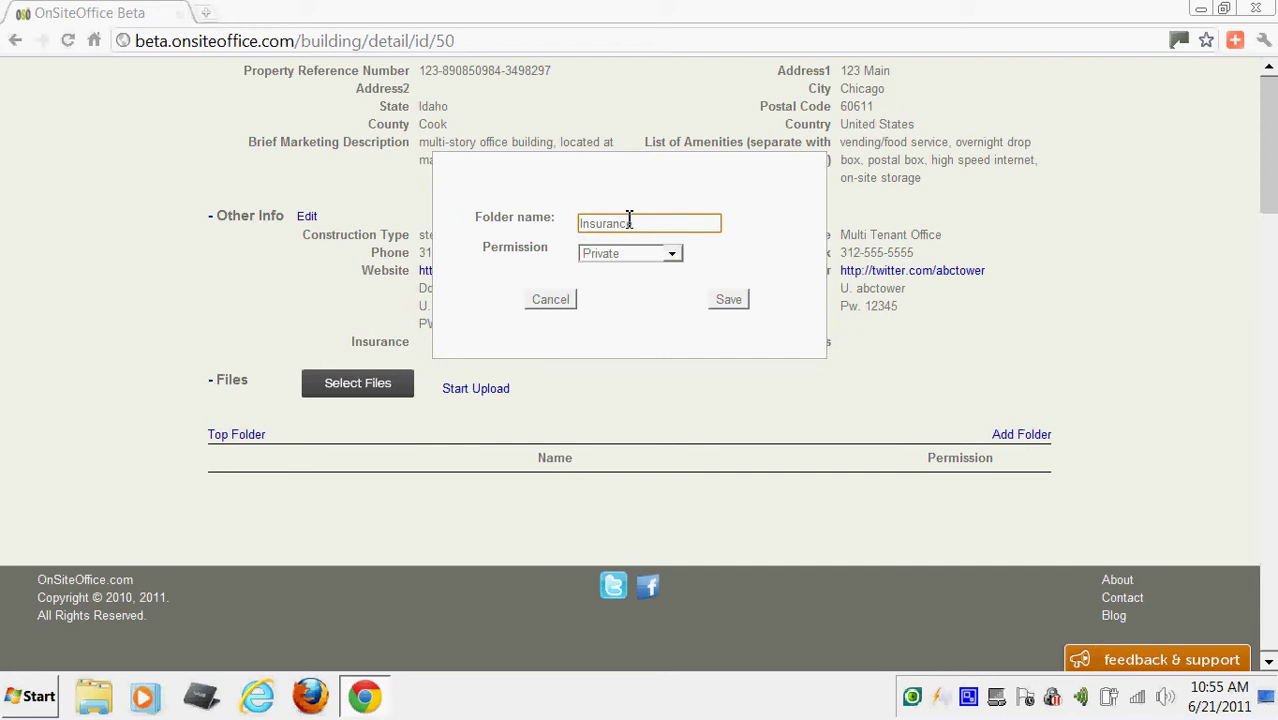
click(670, 253)
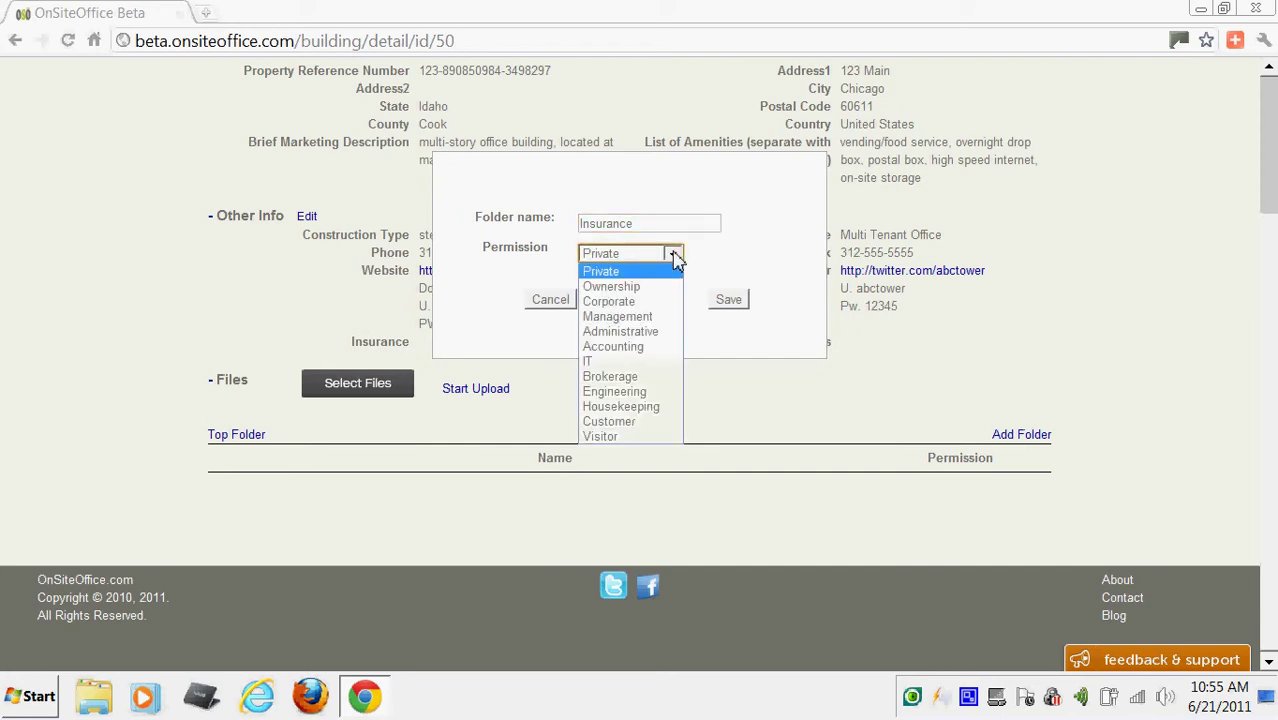
click(648, 346)
click(719, 305)
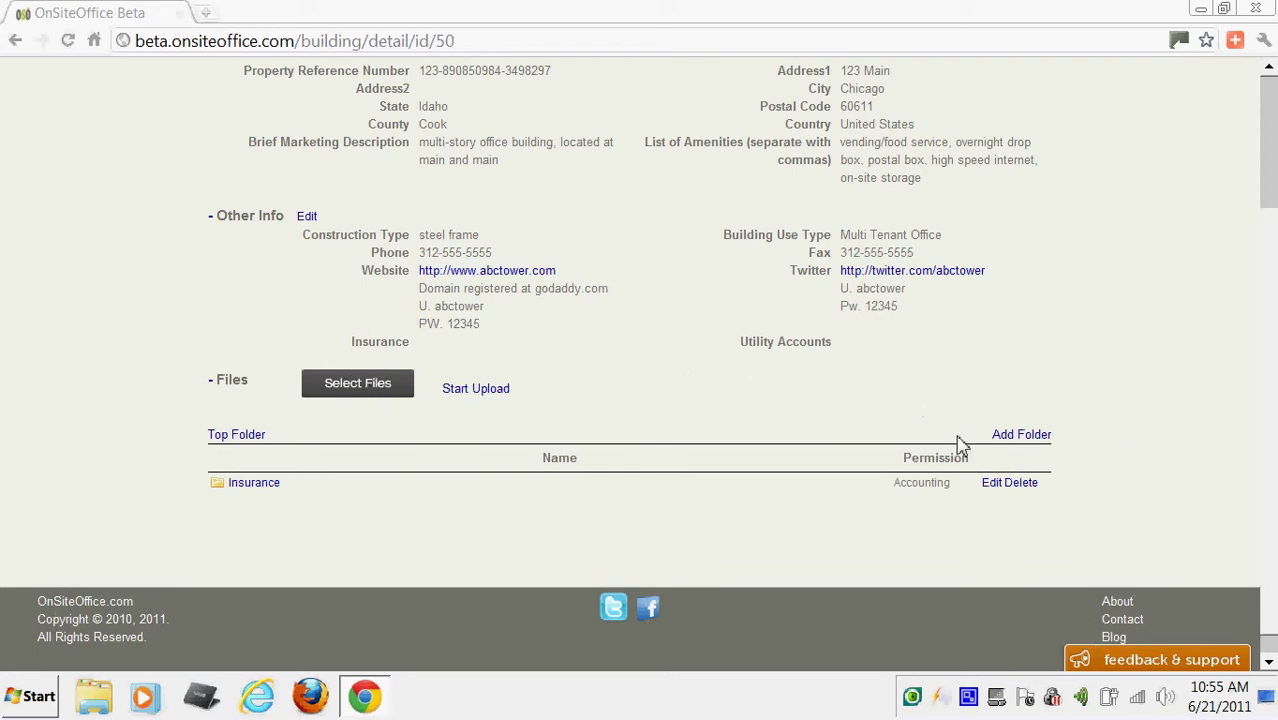
Add a Forms folder with Housekeeping permission.
click(1020, 437)
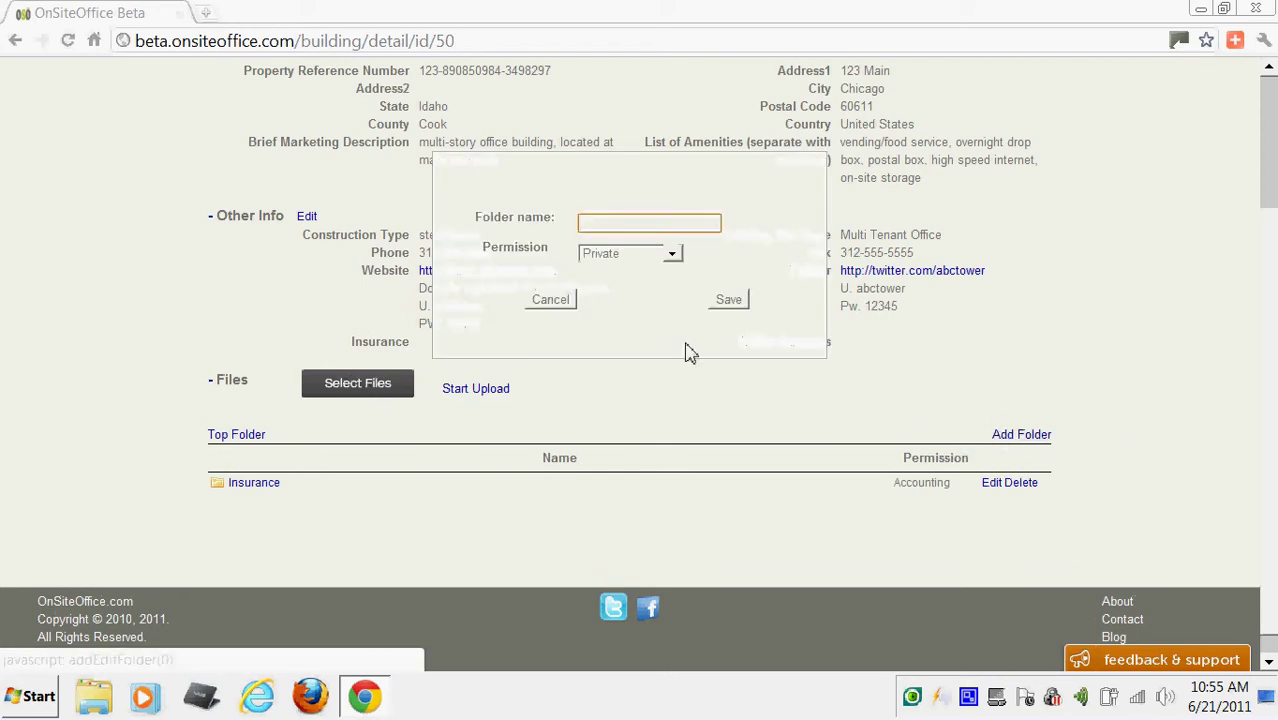
text(Forms)
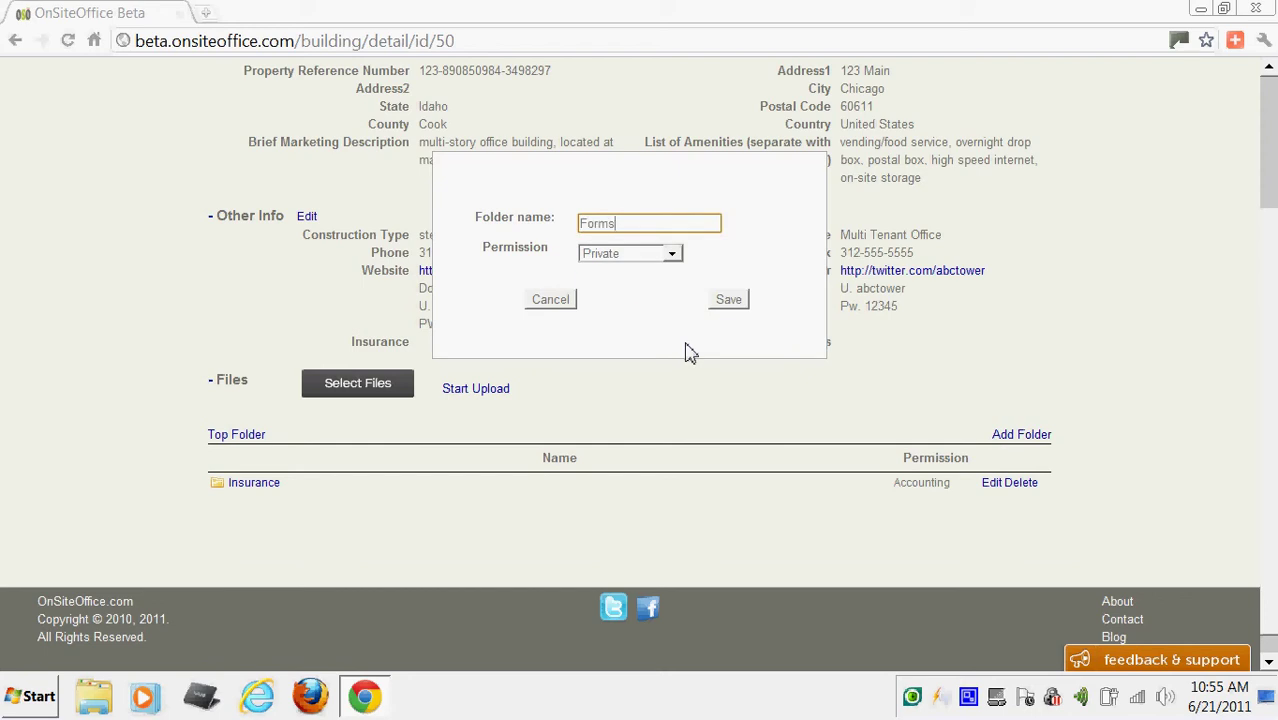
click(674, 256)
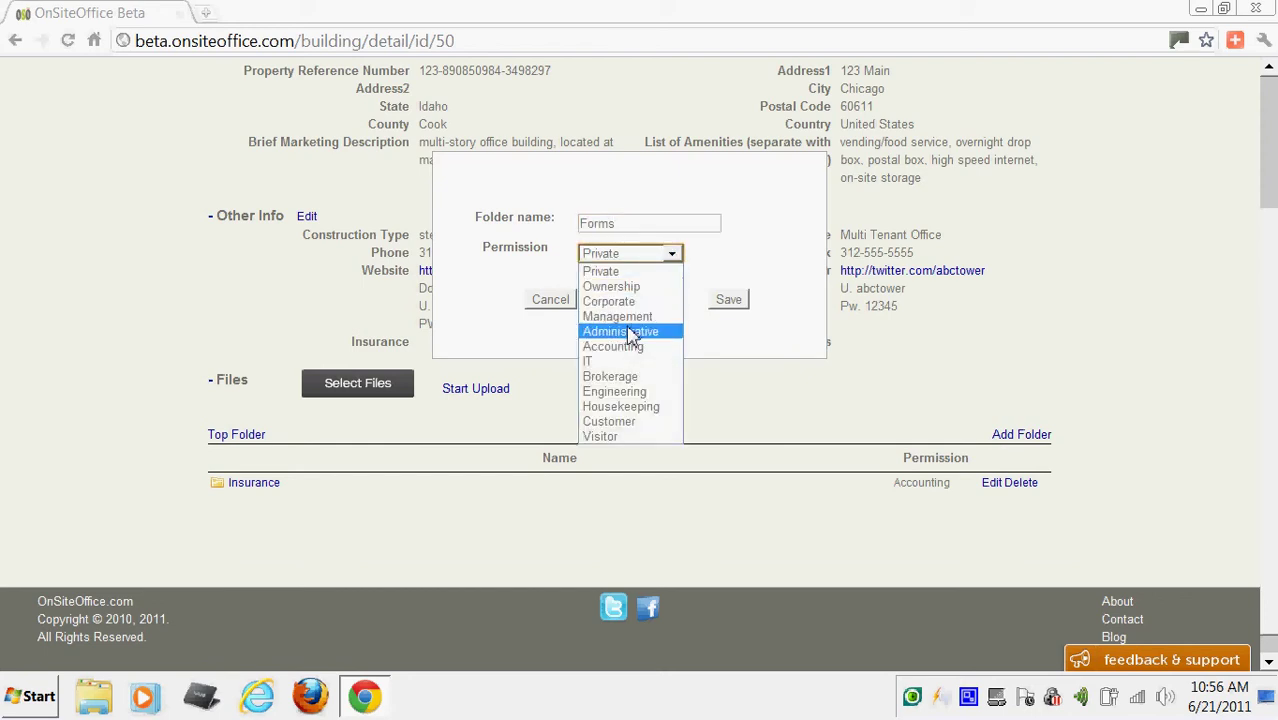
click(618, 407)
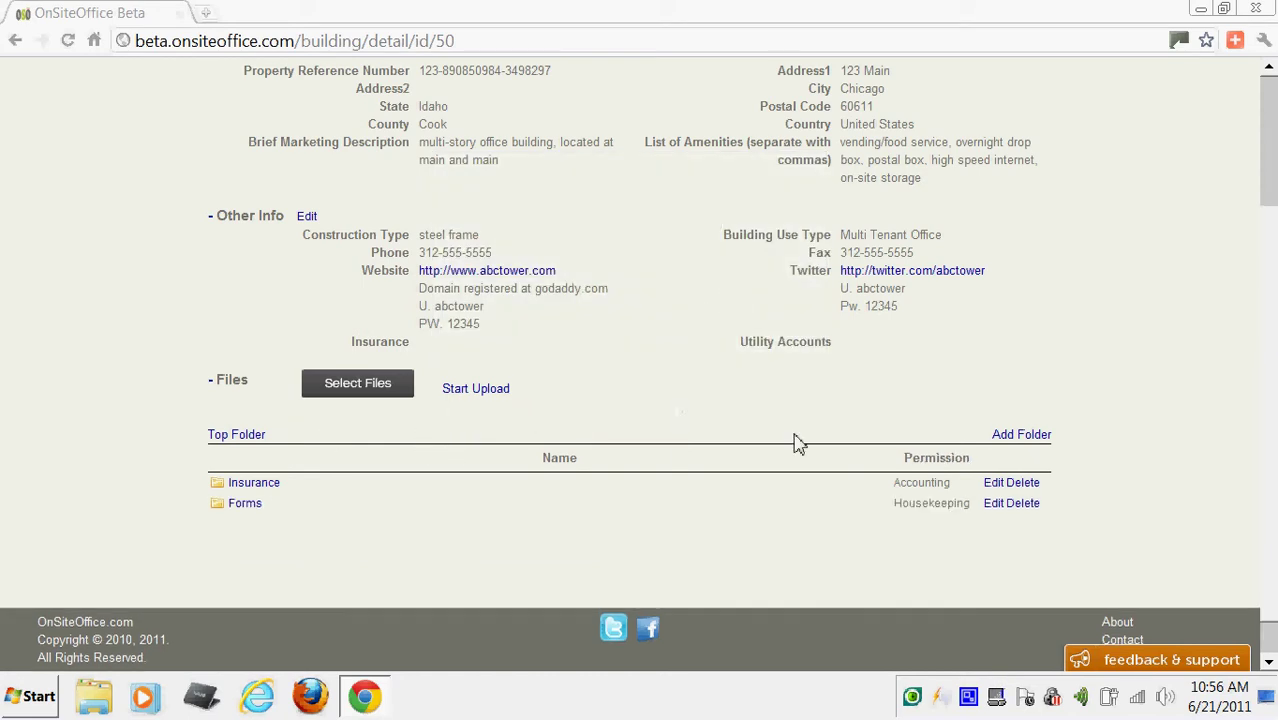
Add an Occupancy Reports folder with Accounting permission.
click(1020, 436)
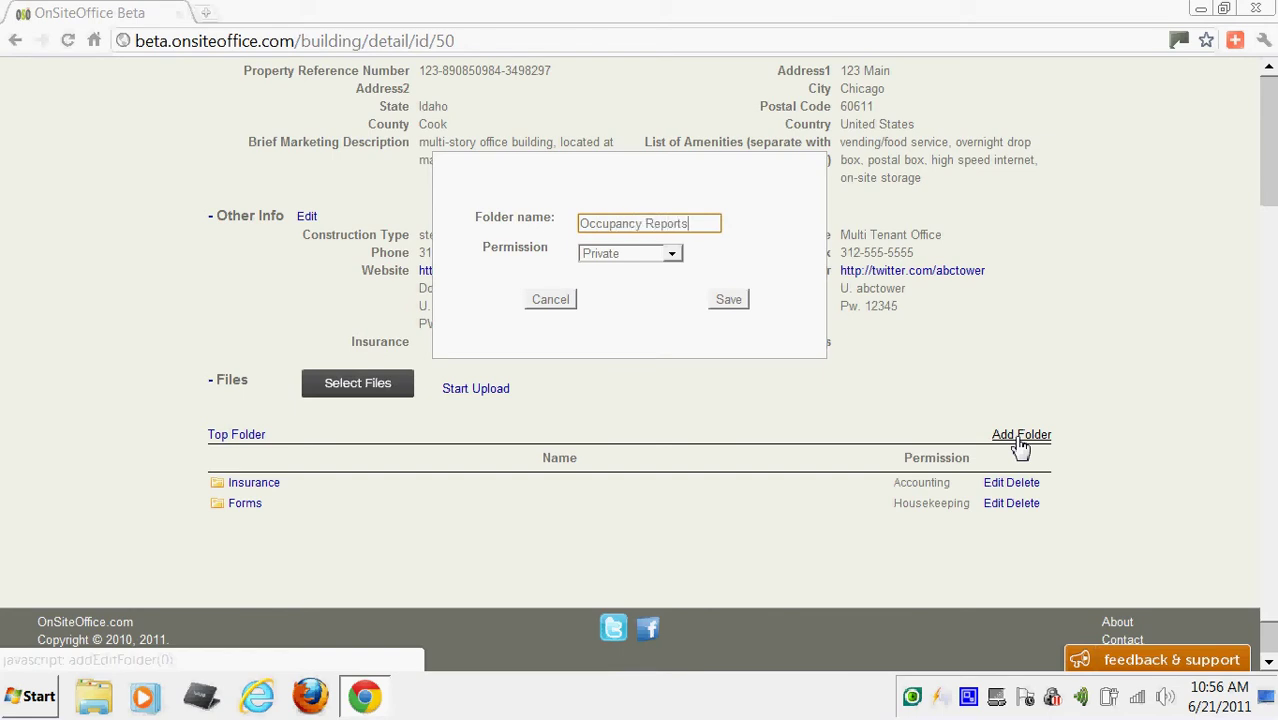
click(673, 256)
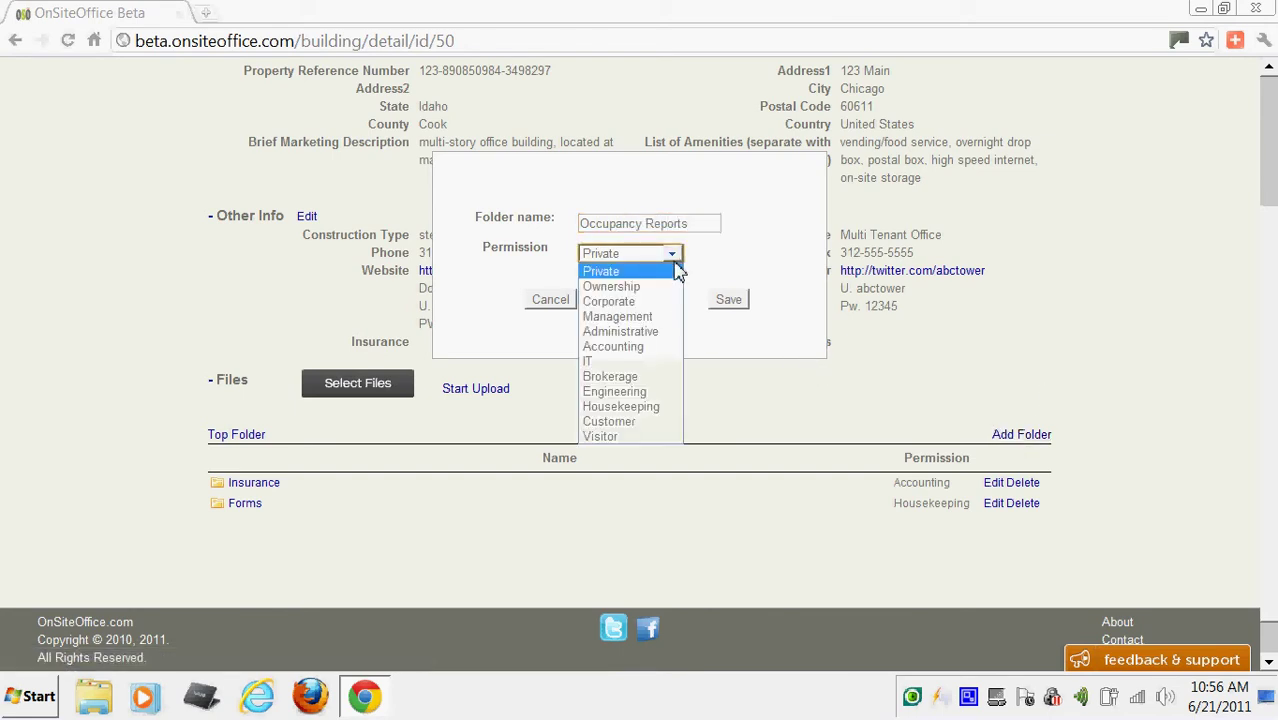
click(645, 347)
click(731, 303)
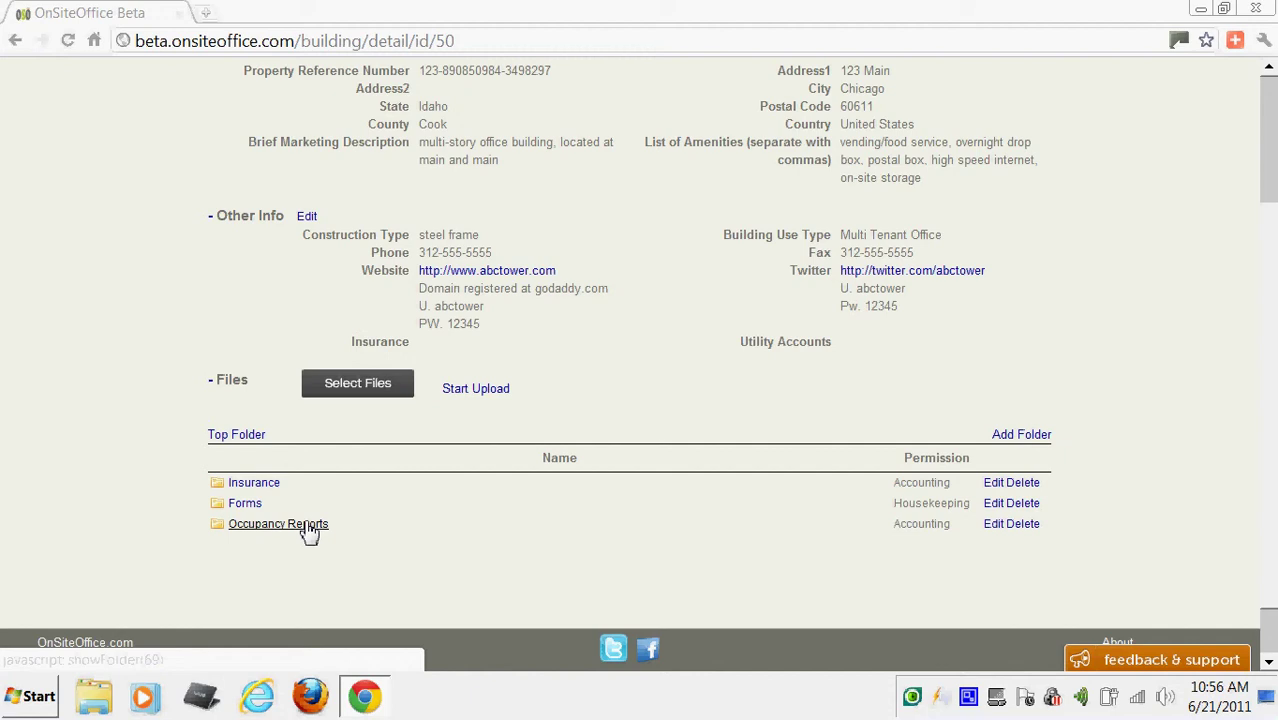
Upload the PDF and Excel SAMPLE Building Occupancy Log files into Occupancy Reports.
click(310, 533)
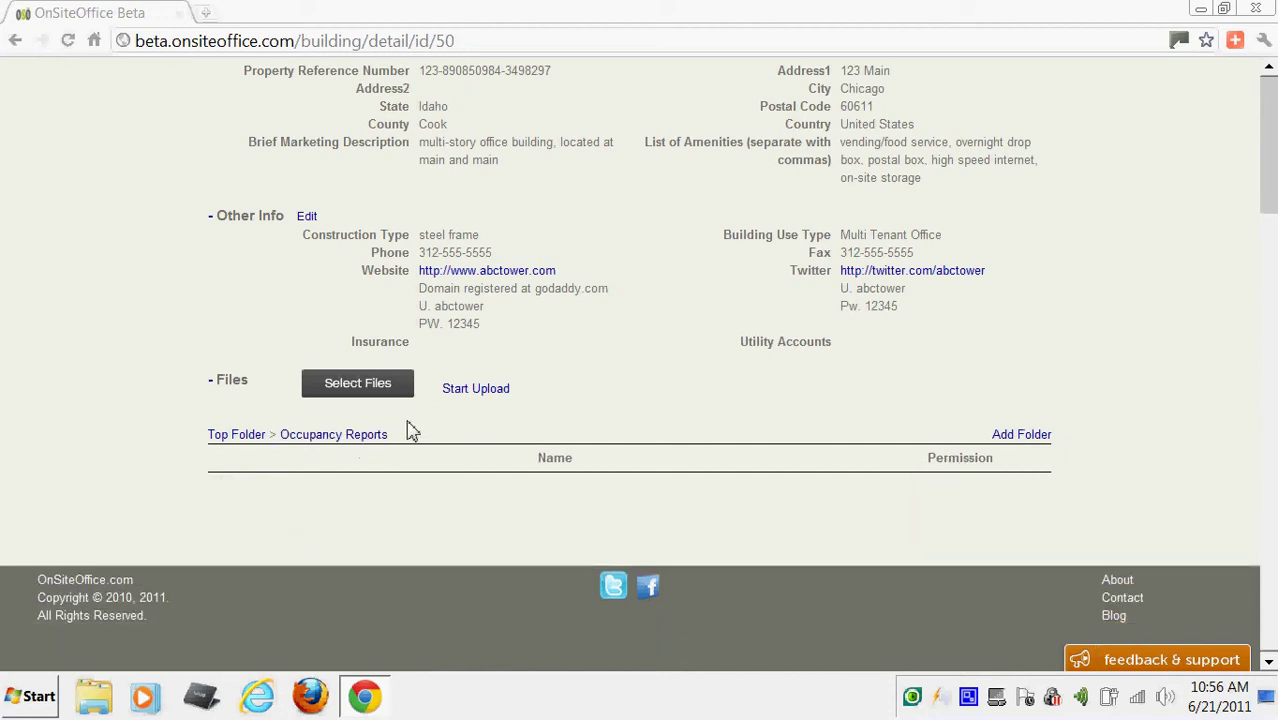
click(360, 445)
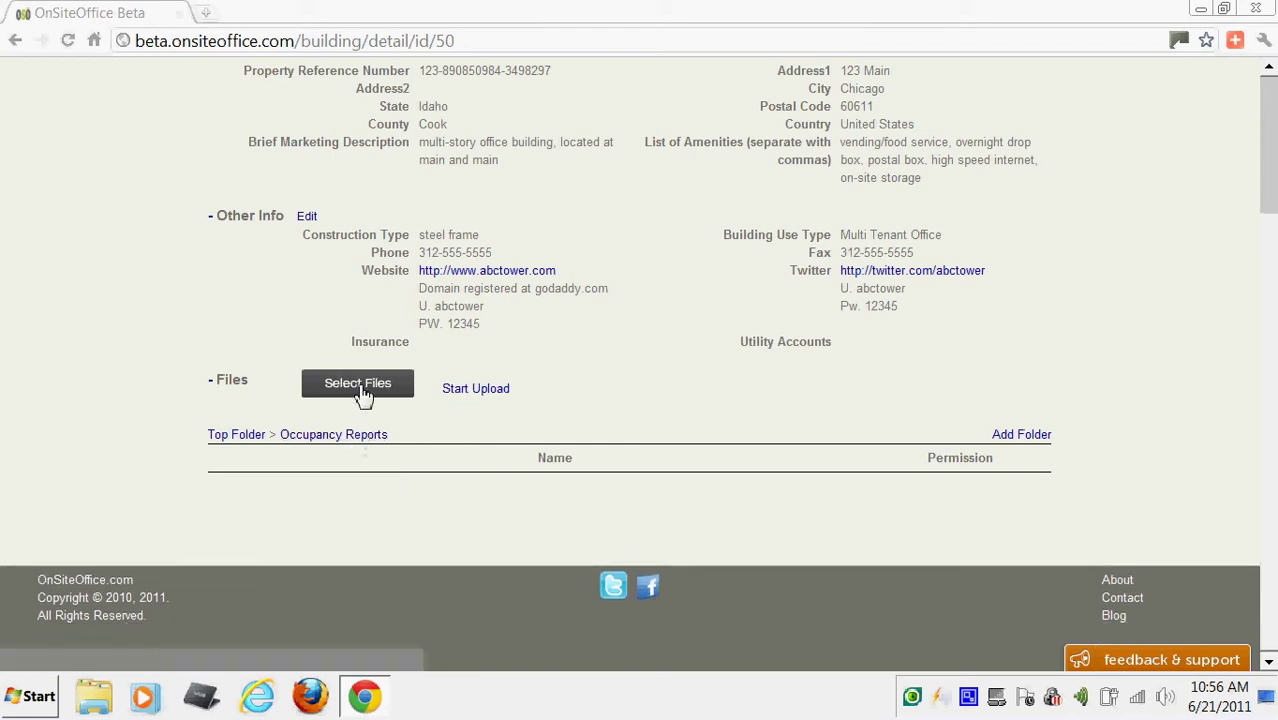
click(361, 392)
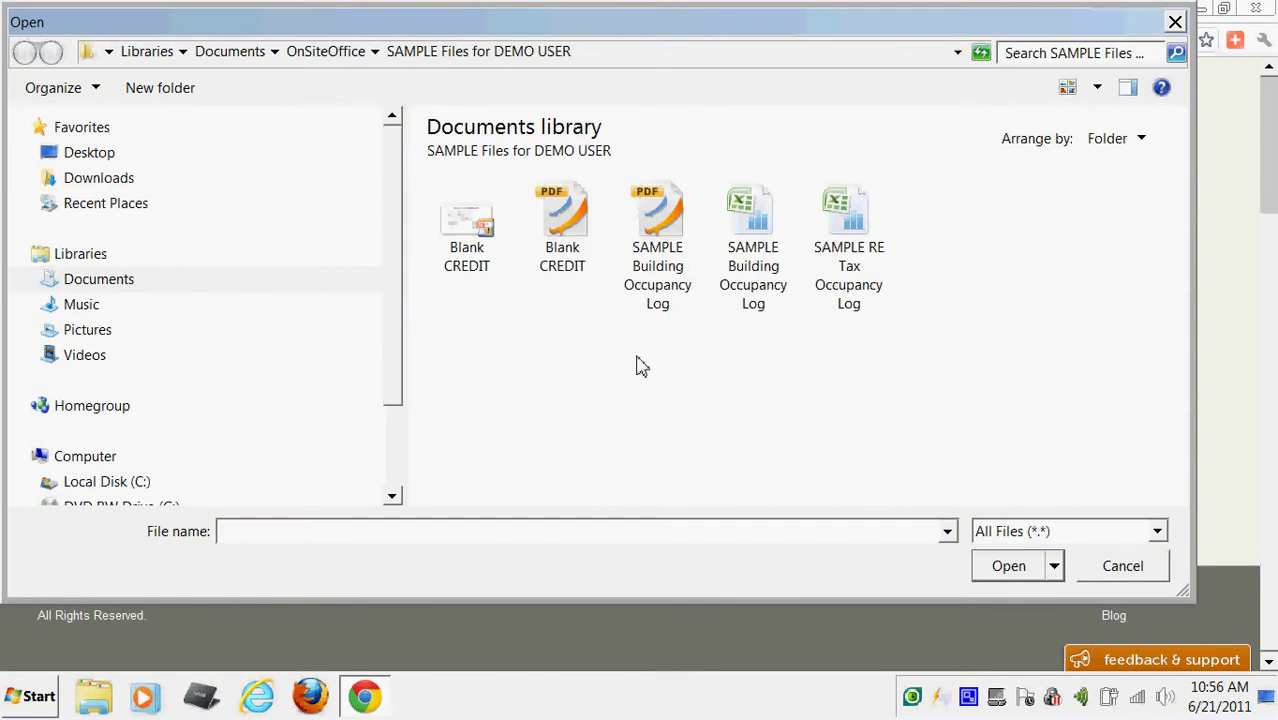
click(662, 220)
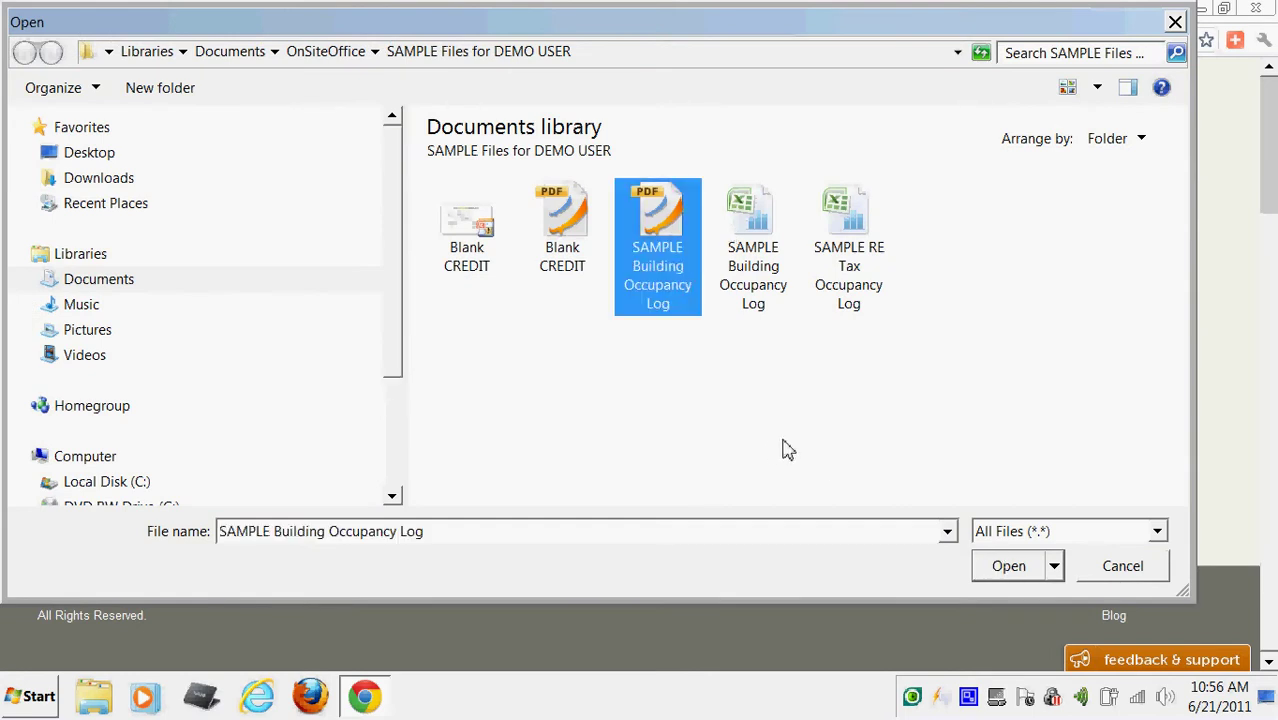
ctrl+click(745, 235)
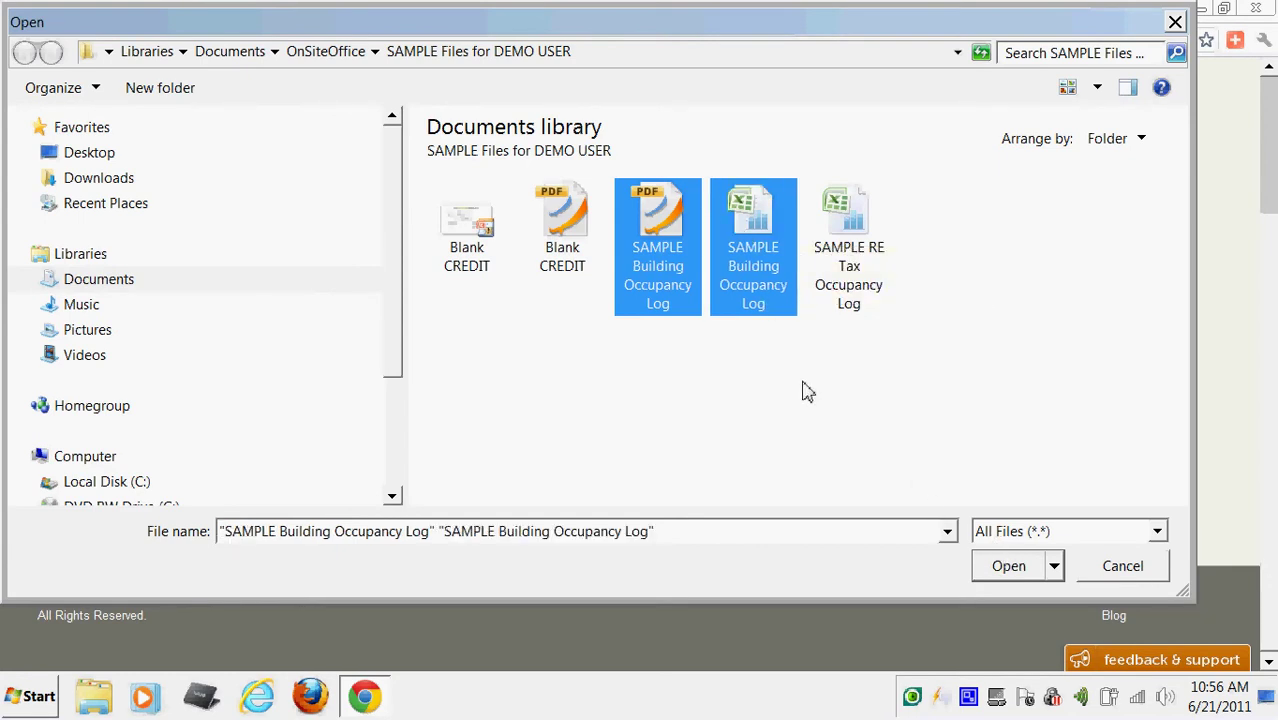
click(1010, 575)
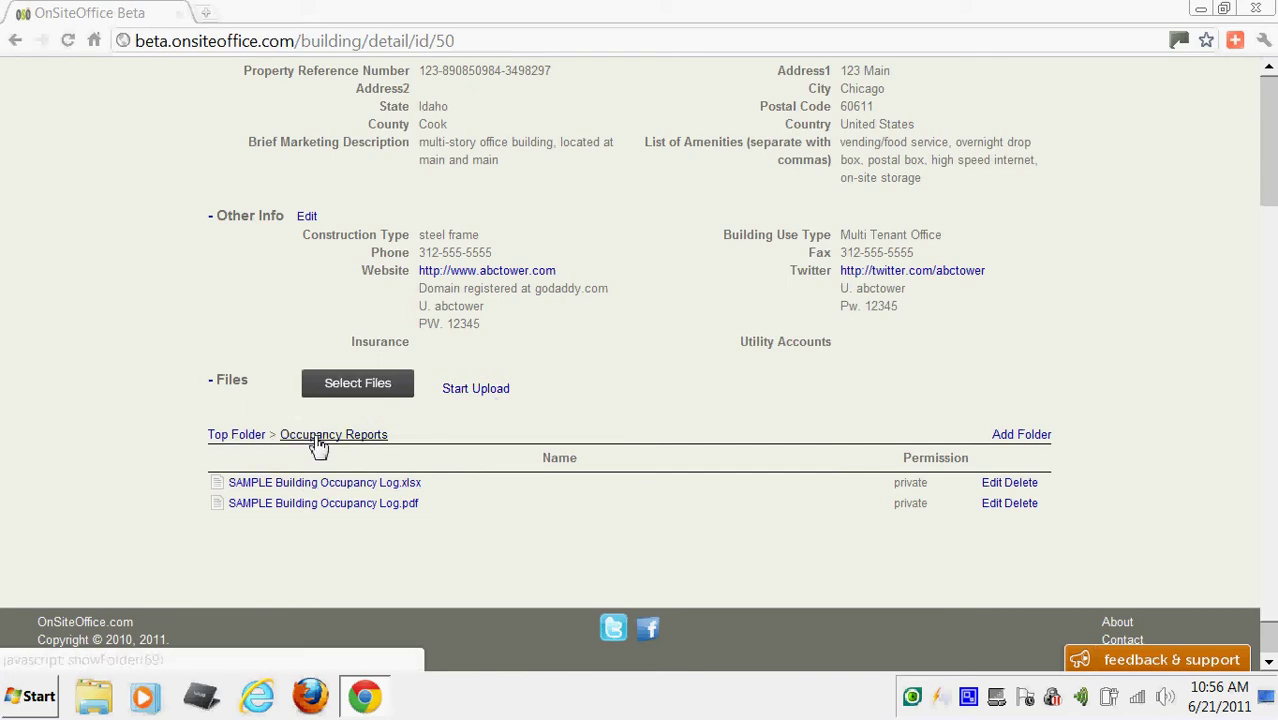
click(318, 504)
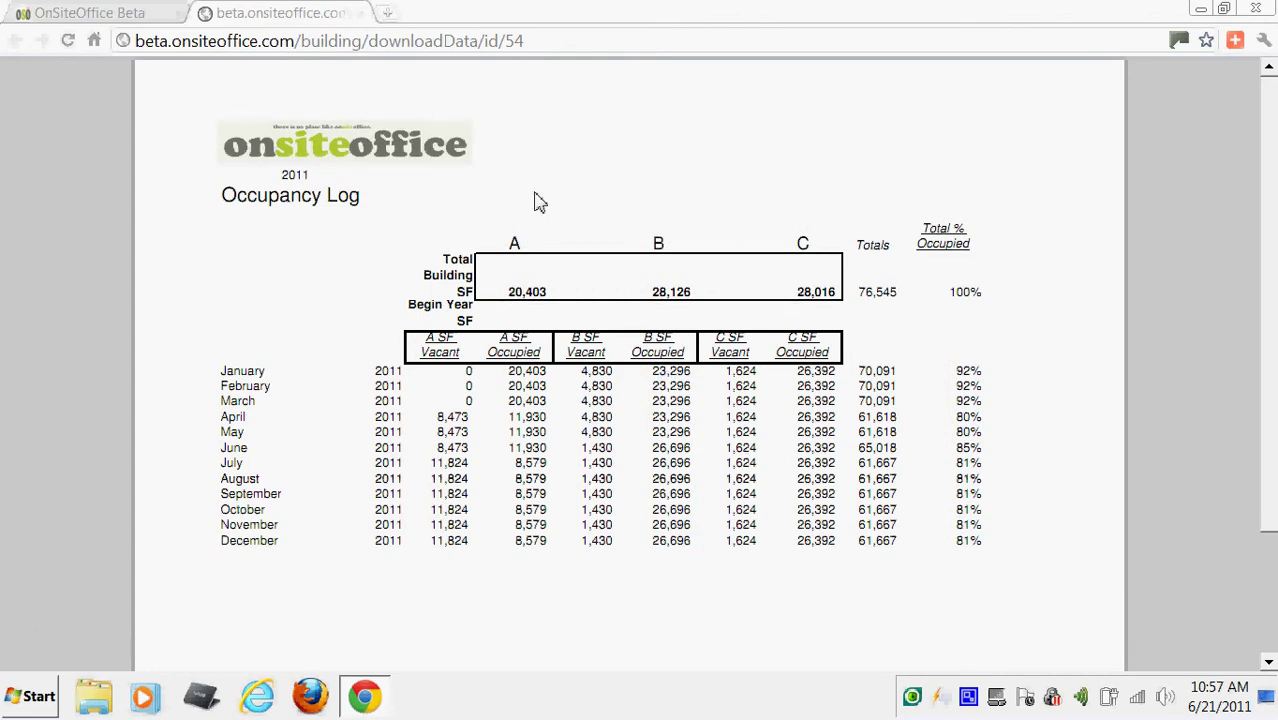
click(361, 14)
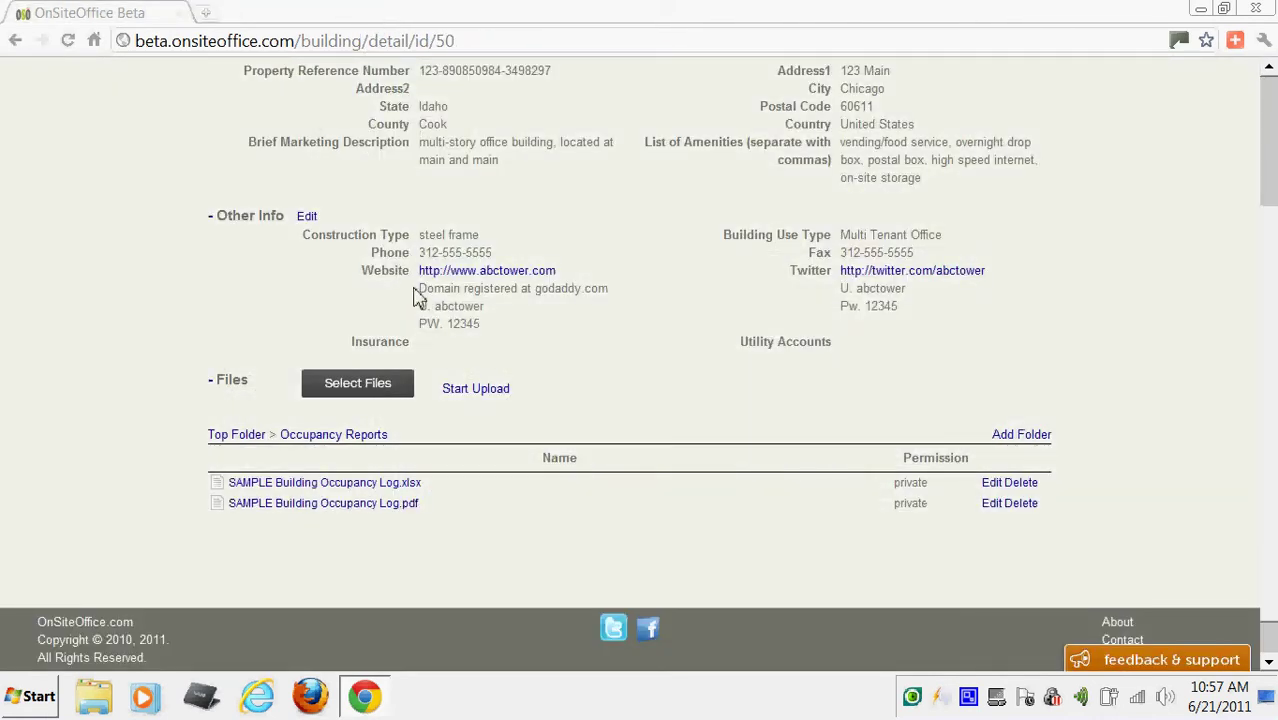
Return to the building's top-level folder list.
scroll(1272, 317, up, 3)
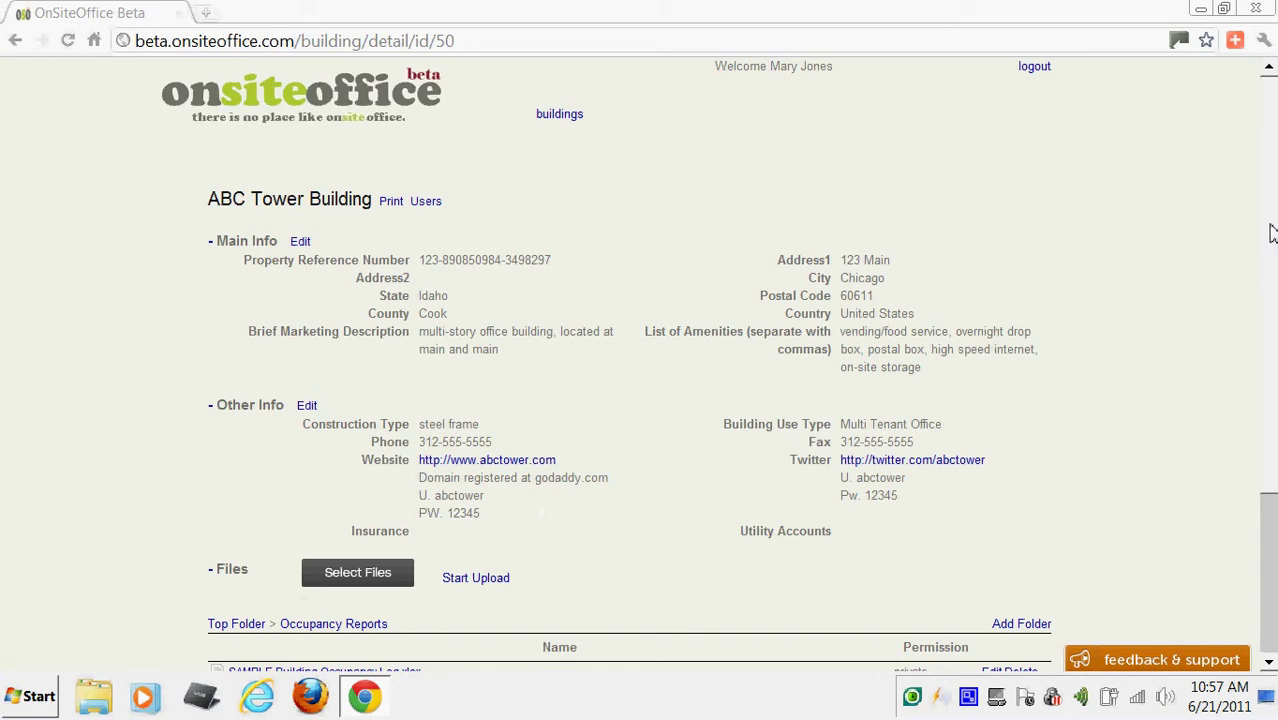
drag(1270, 232, 1270, 428)
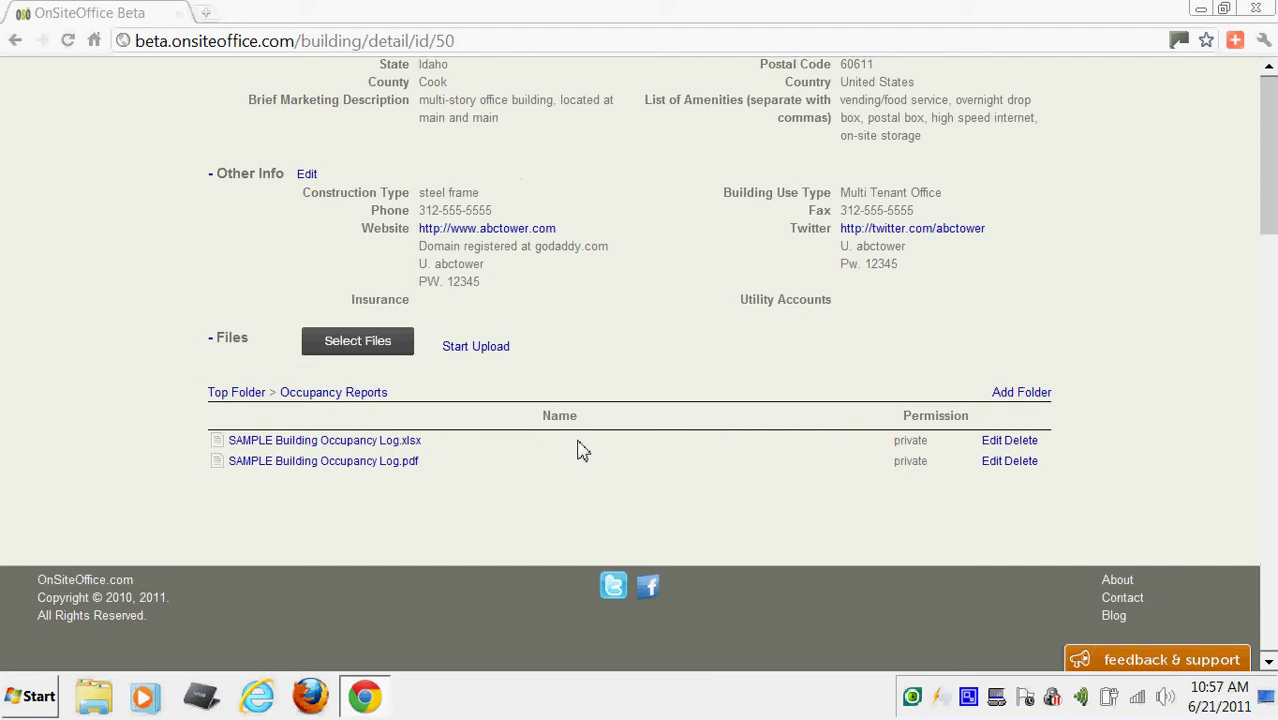
click(230, 393)
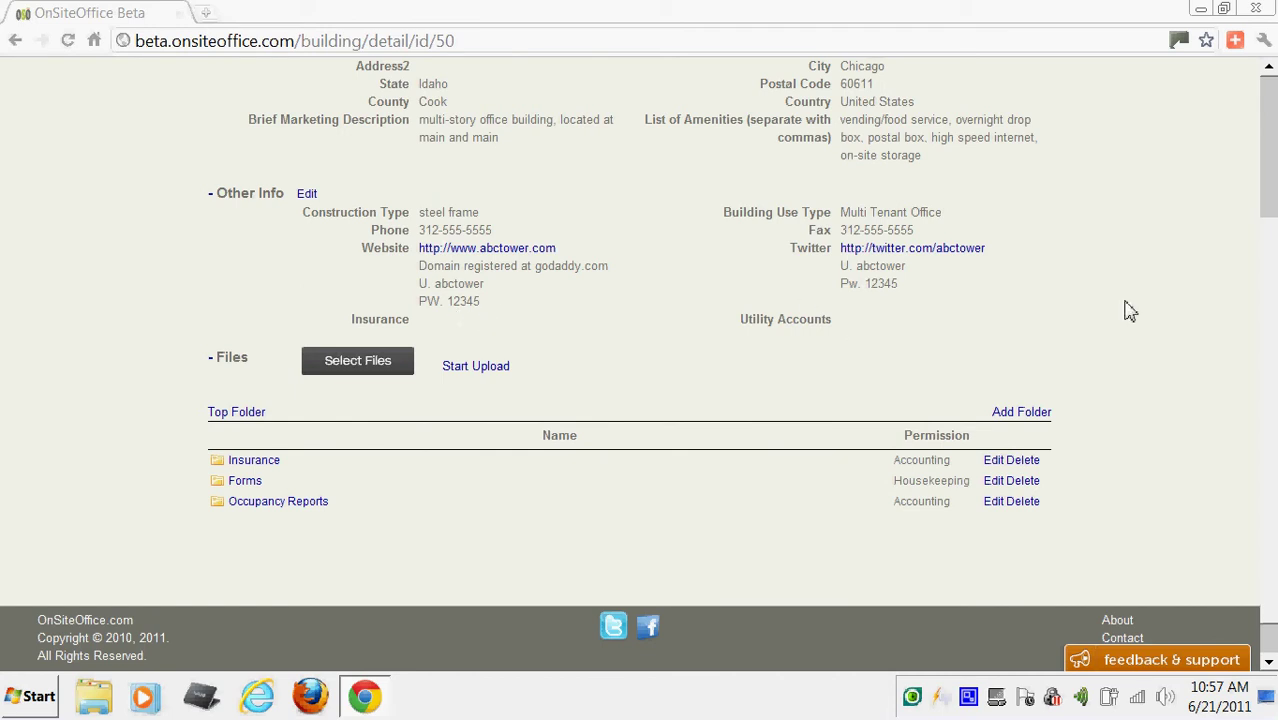
Collapse Main Info and Other Info, leaving Files expanded with its folders showing.
scroll(1100, 285, up, 3)
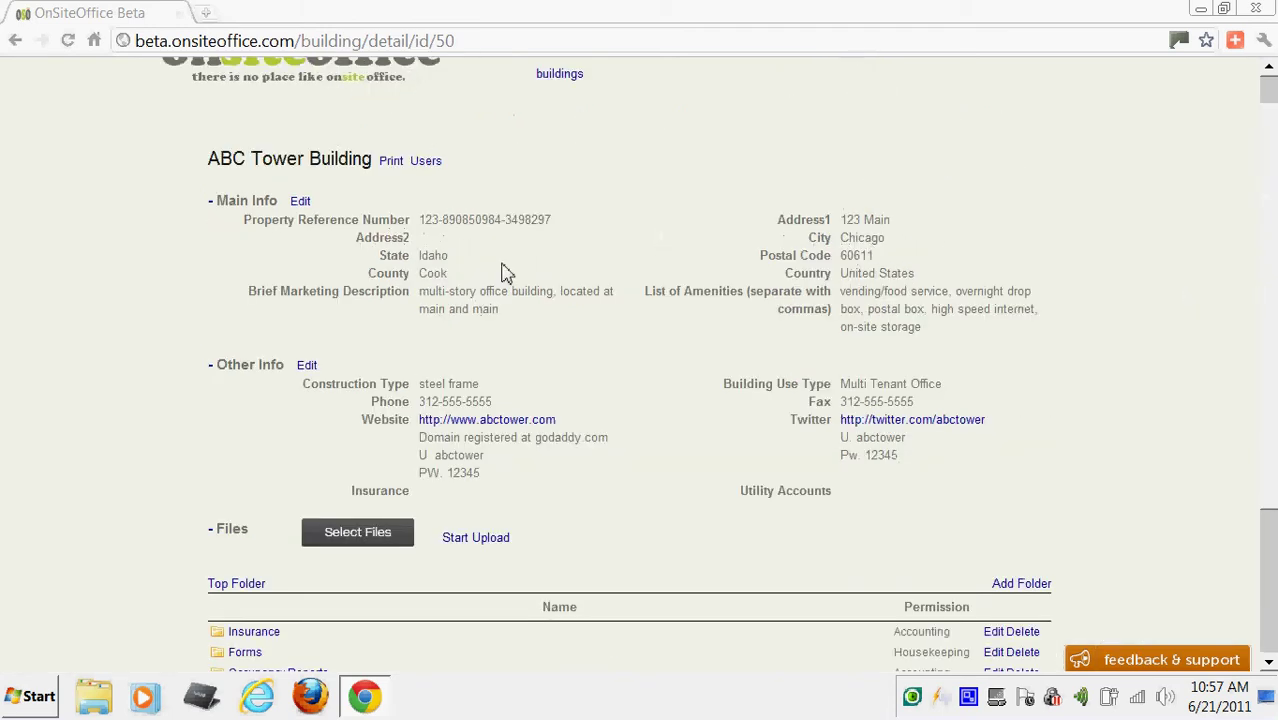
click(212, 205)
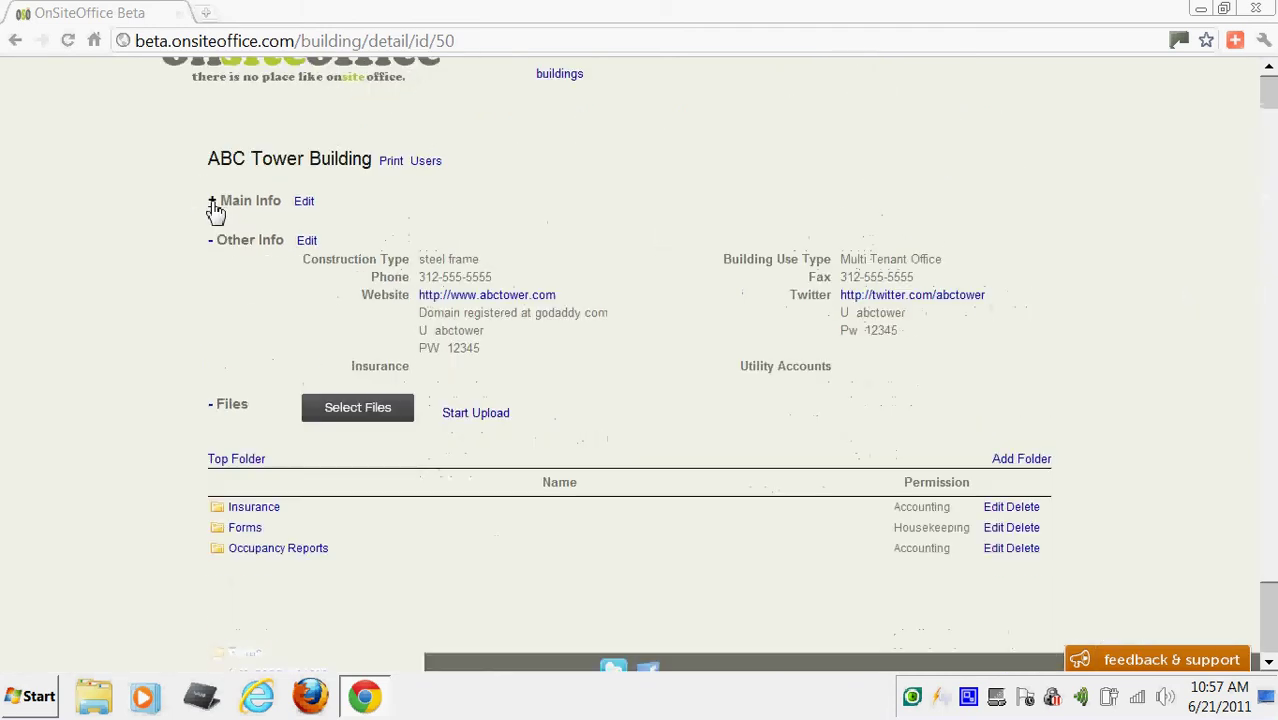
click(213, 243)
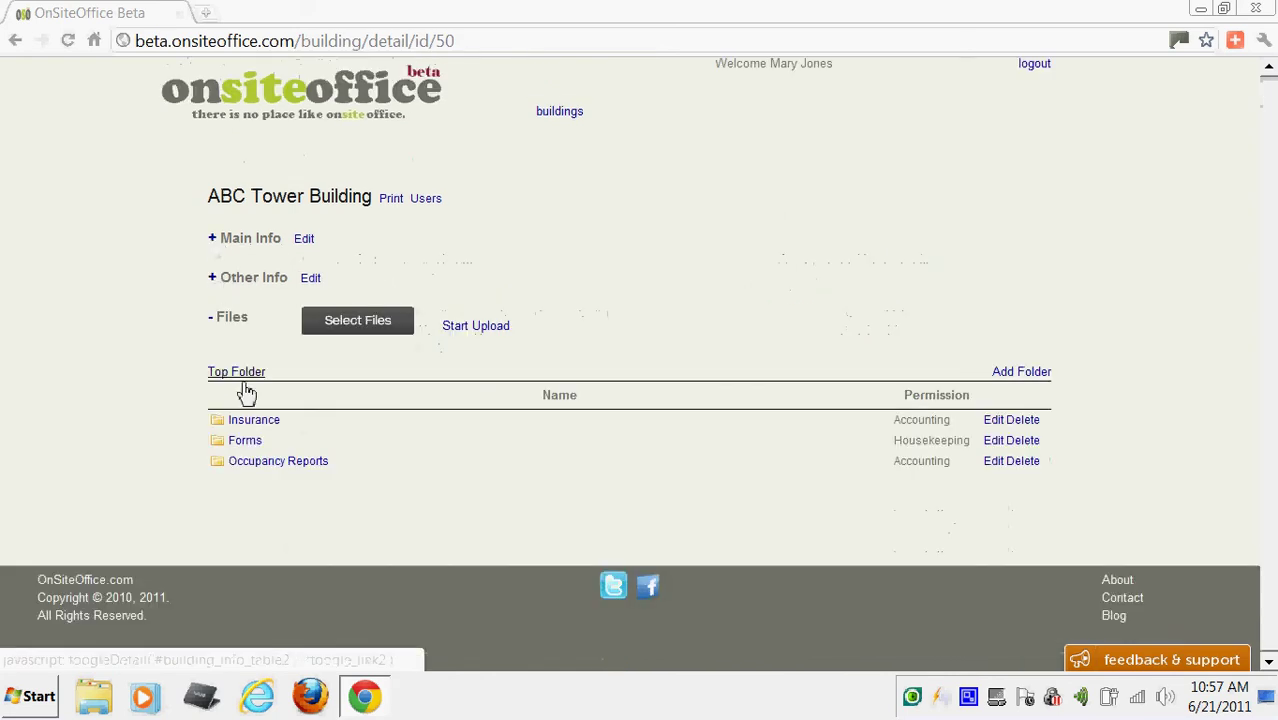
click(210, 320)
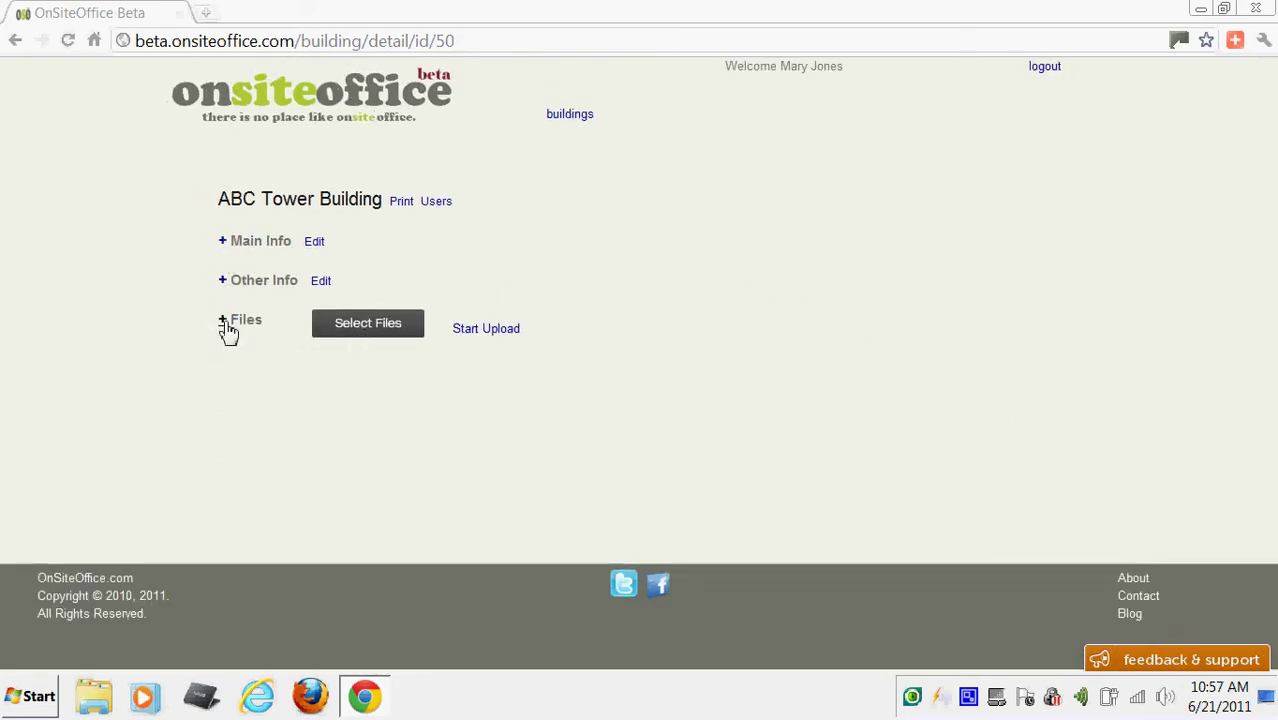
click(224, 322)
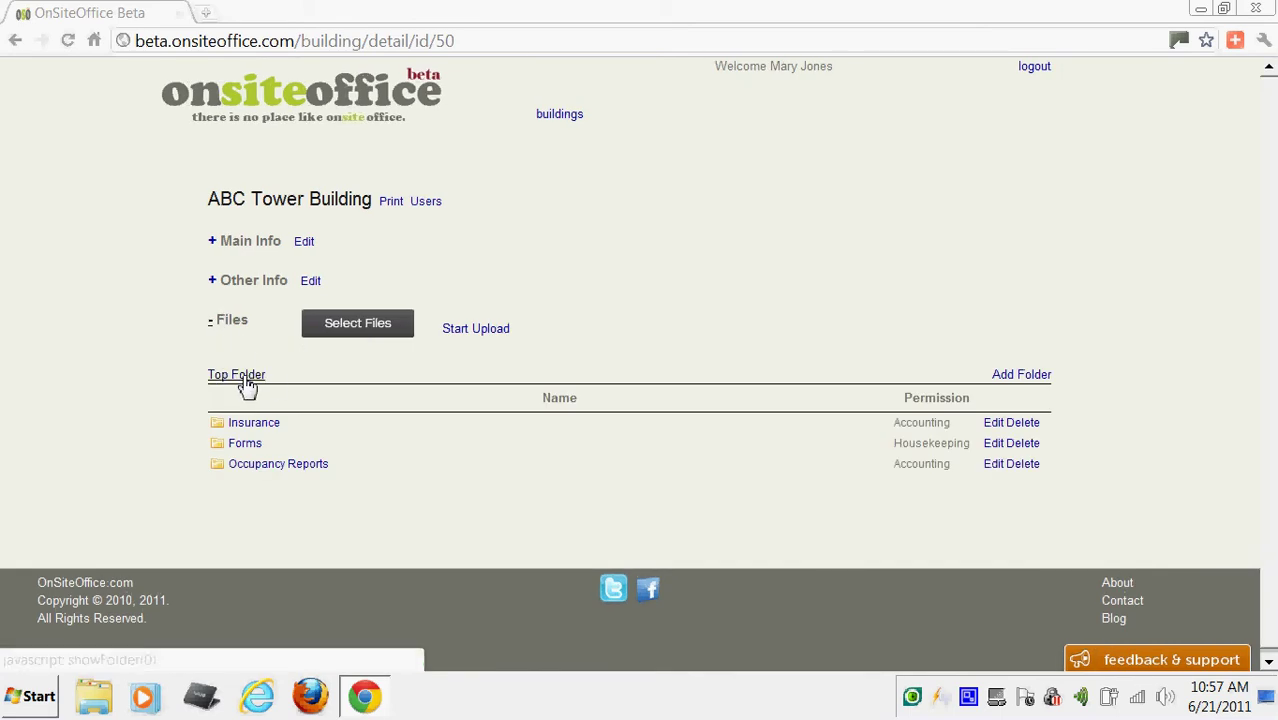
Add an 'RFP - Roof' folder with Visitor permission.
click(1006, 376)
text(RFP - Roof)
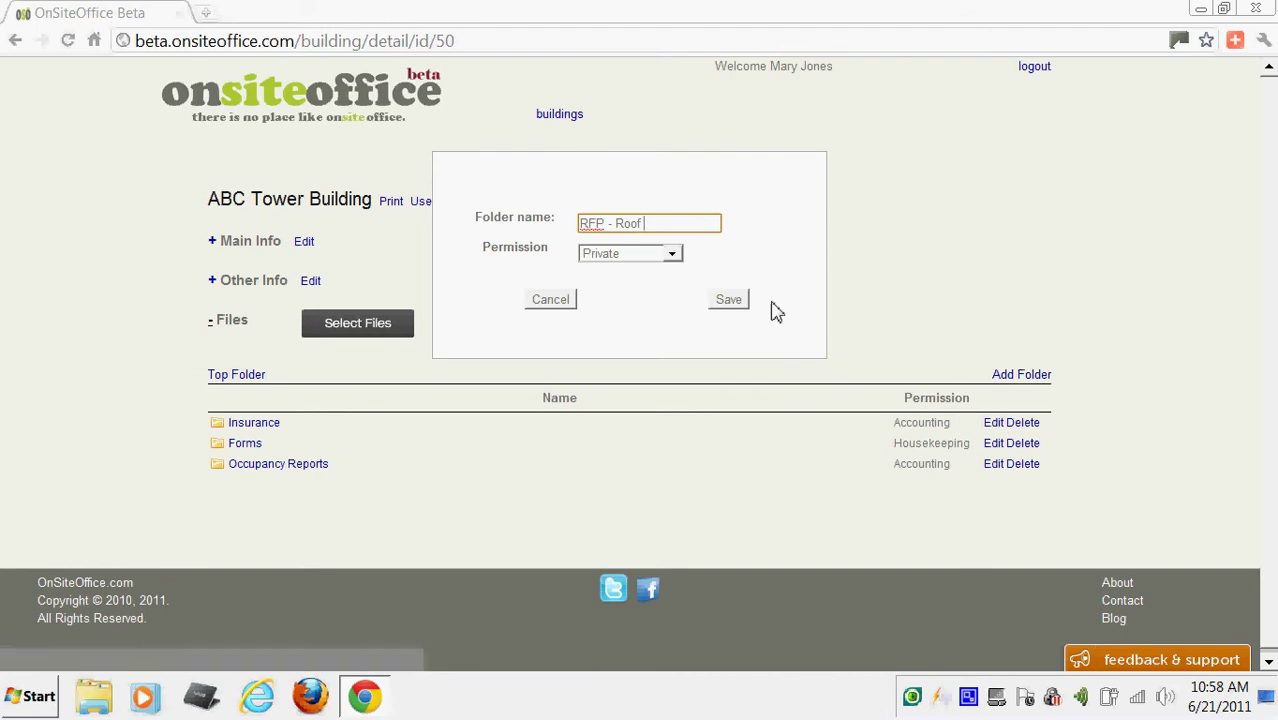
click(670, 256)
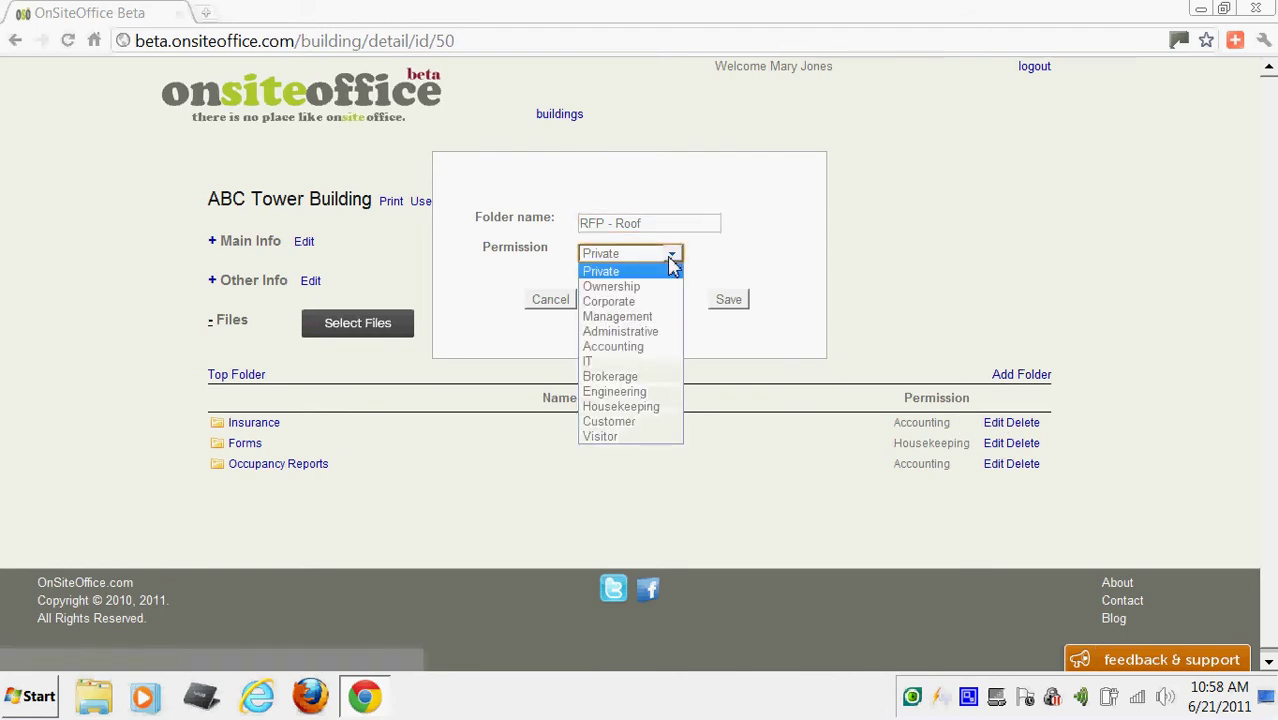
click(603, 437)
click(735, 305)
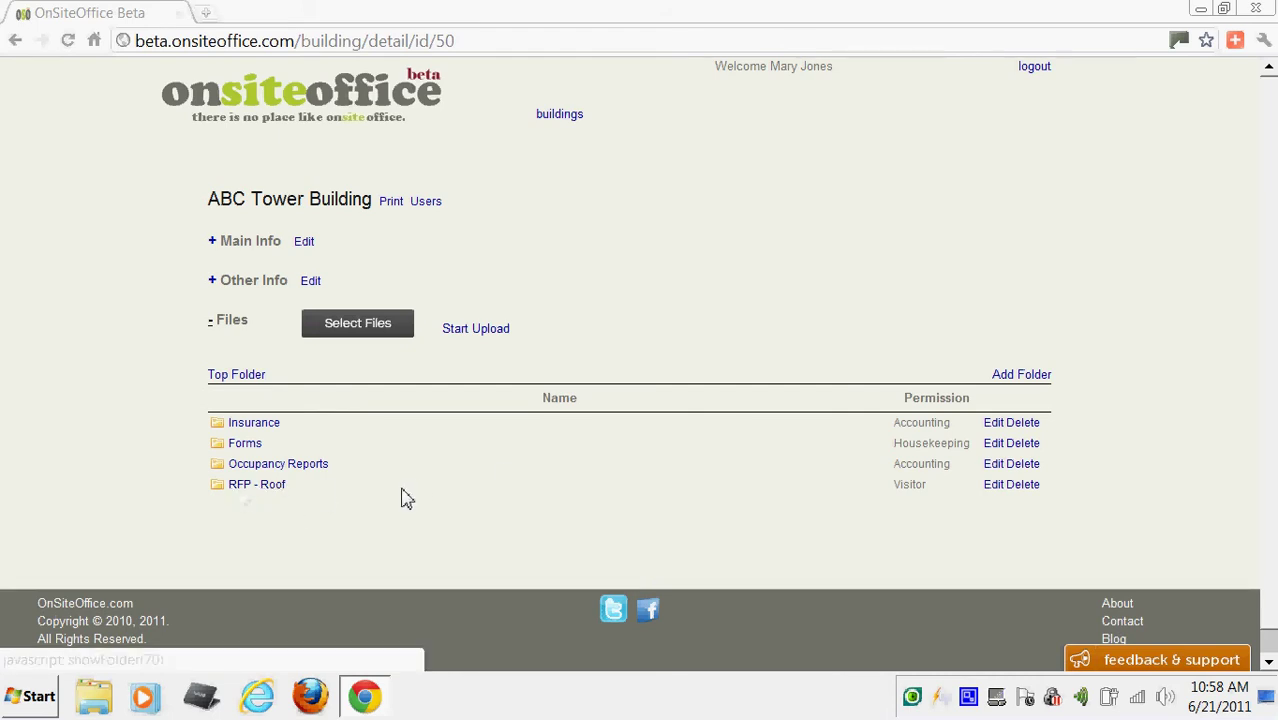
Add a 'Site Plan' folder with Visitor permission and open it.
click(1020, 376)
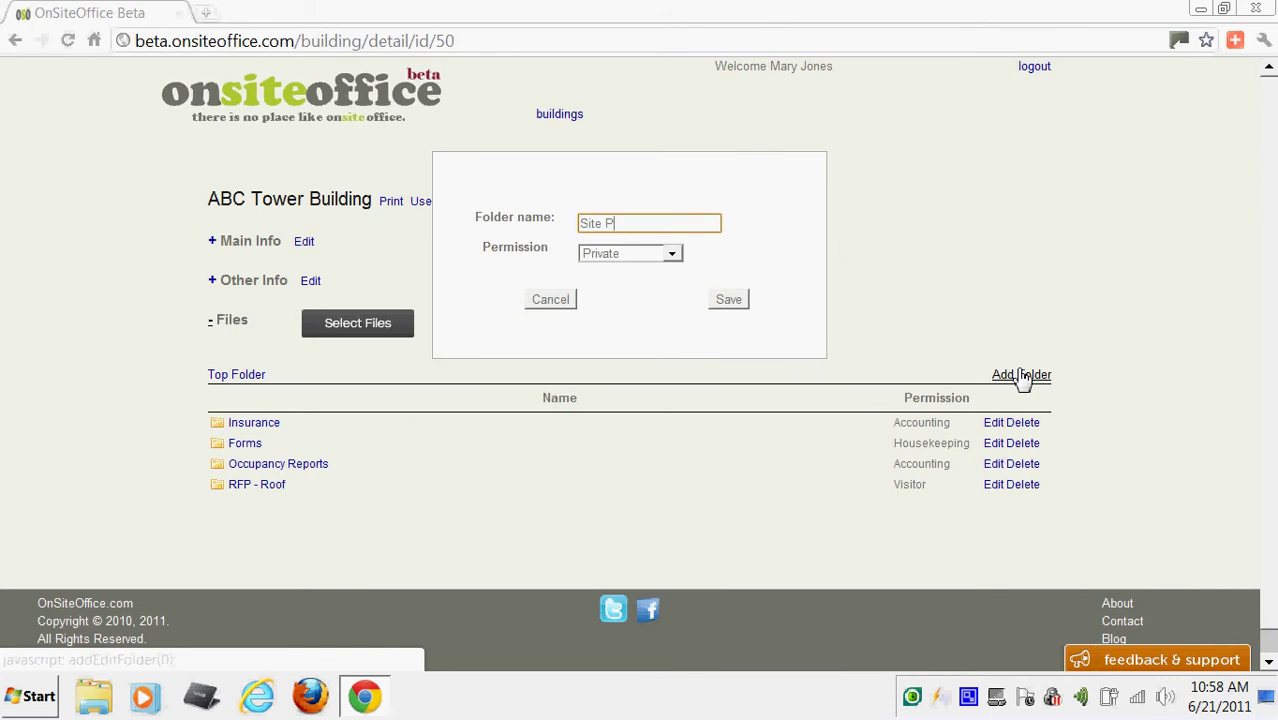
click(672, 254)
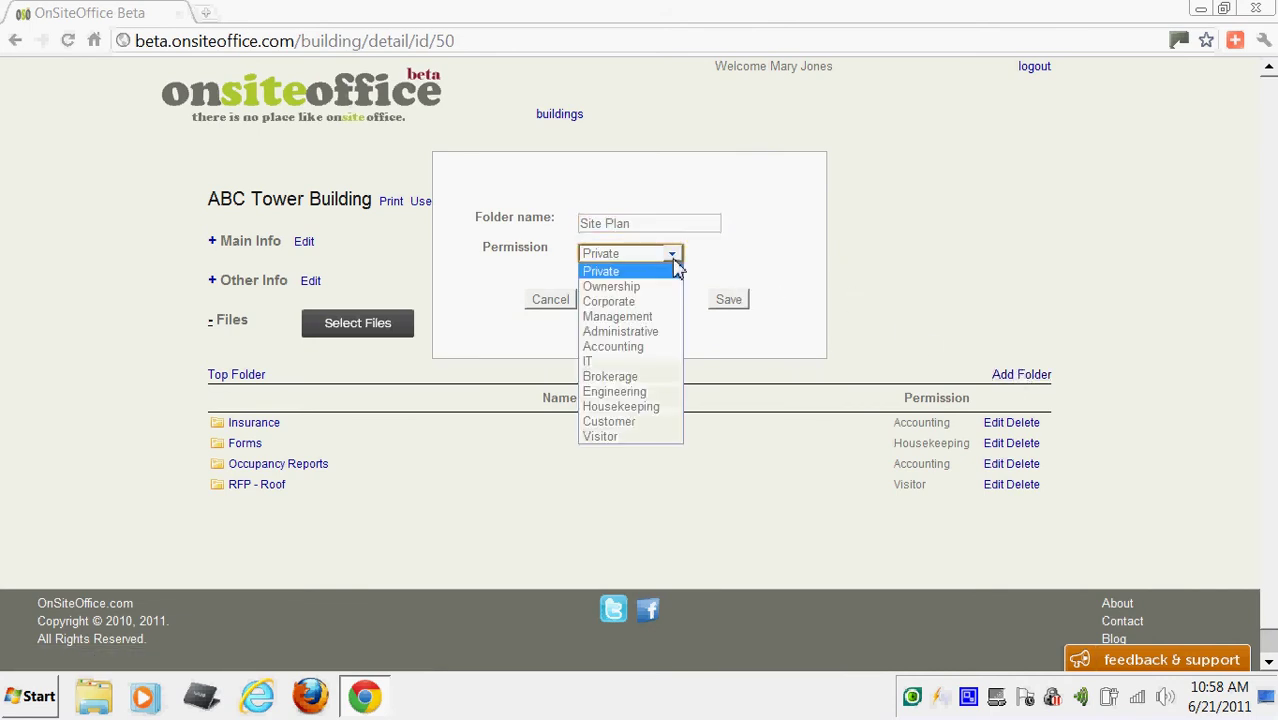
click(633, 436)
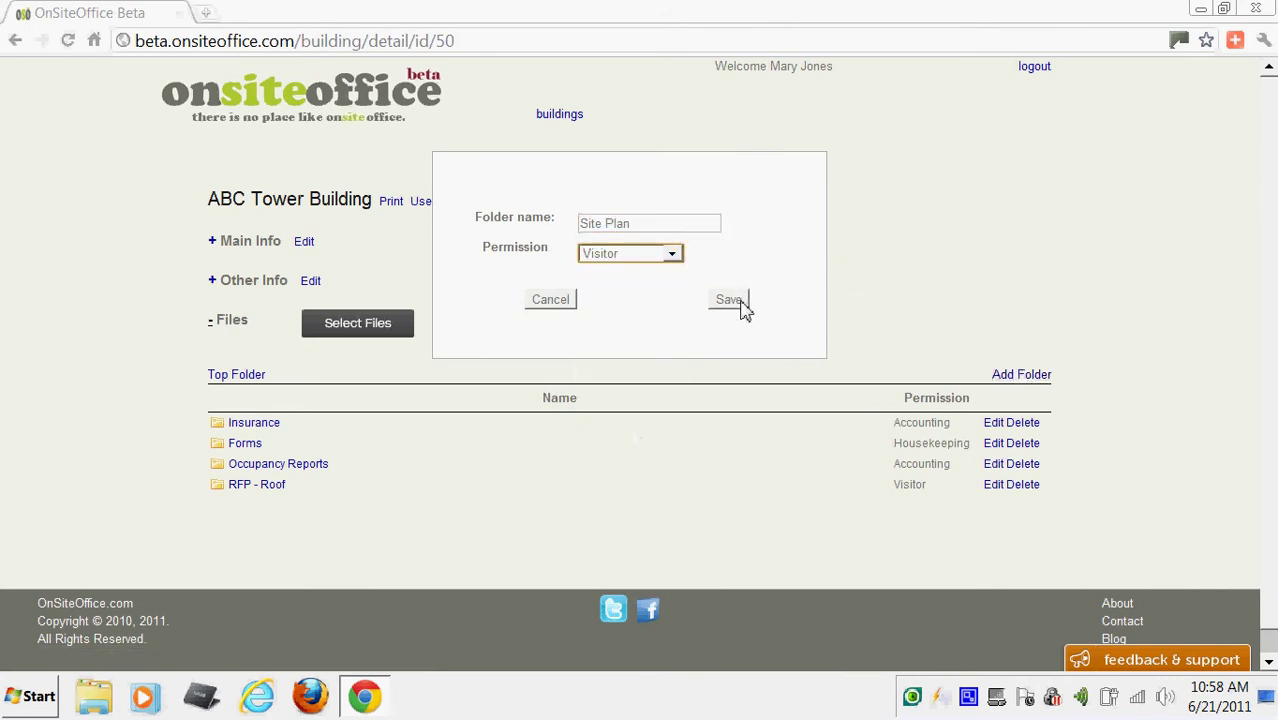
click(742, 306)
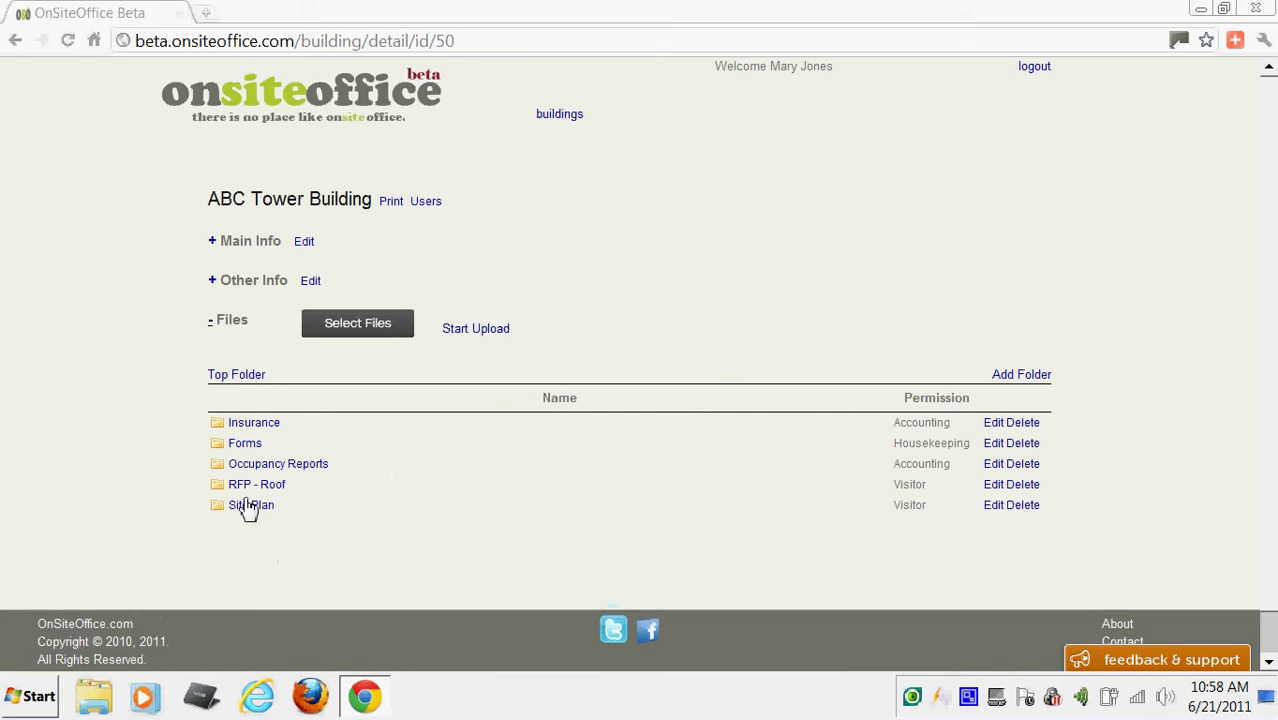
click(250, 505)
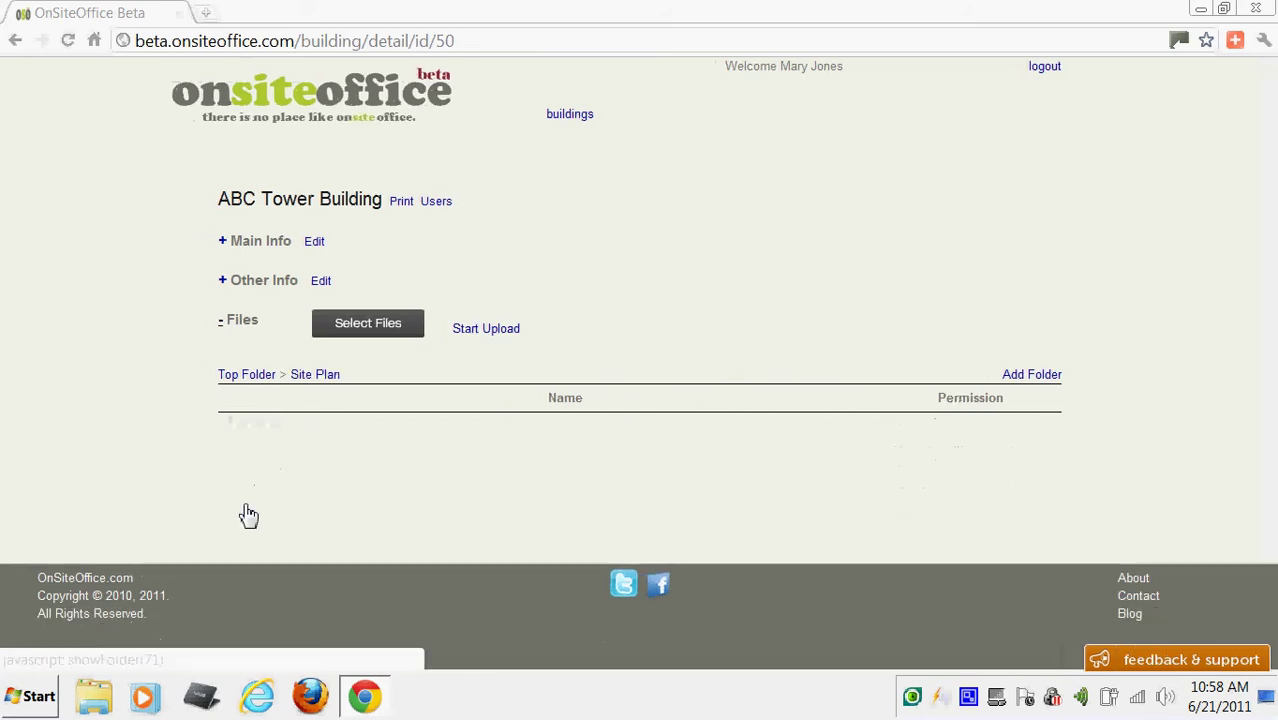
click(368, 327)
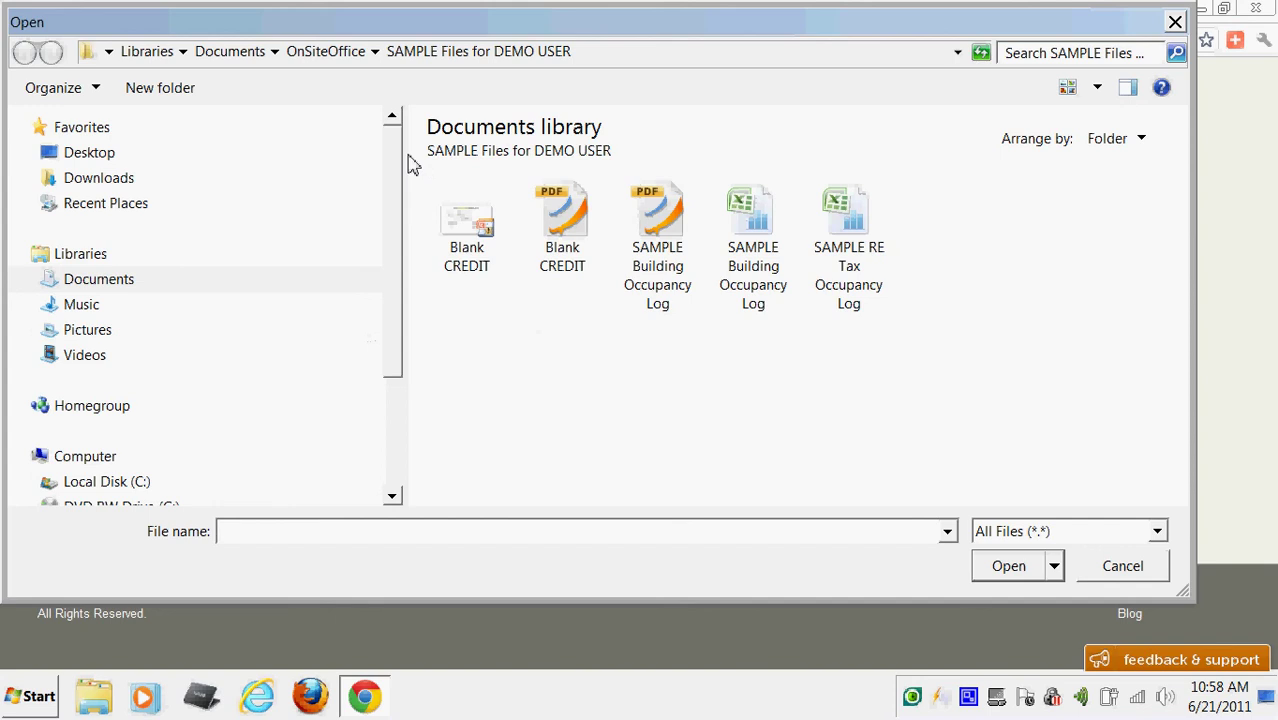
click(308, 60)
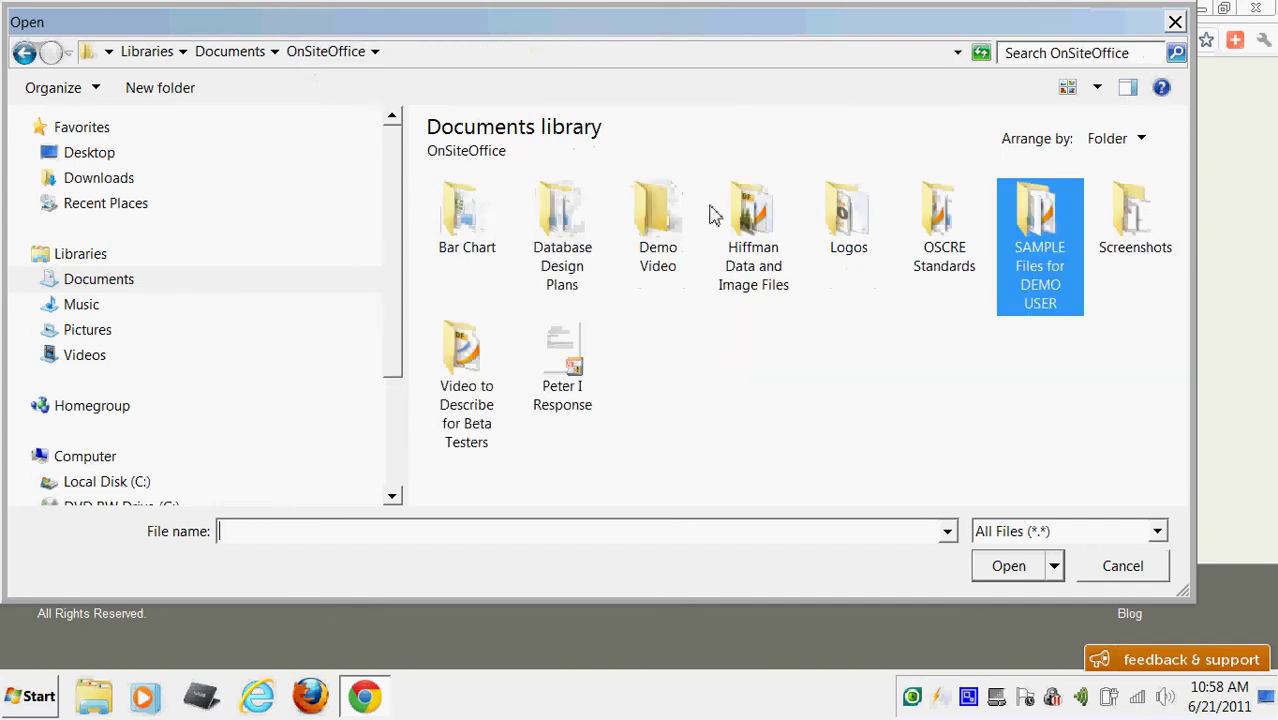
click(740, 228)
double_click(740, 228)
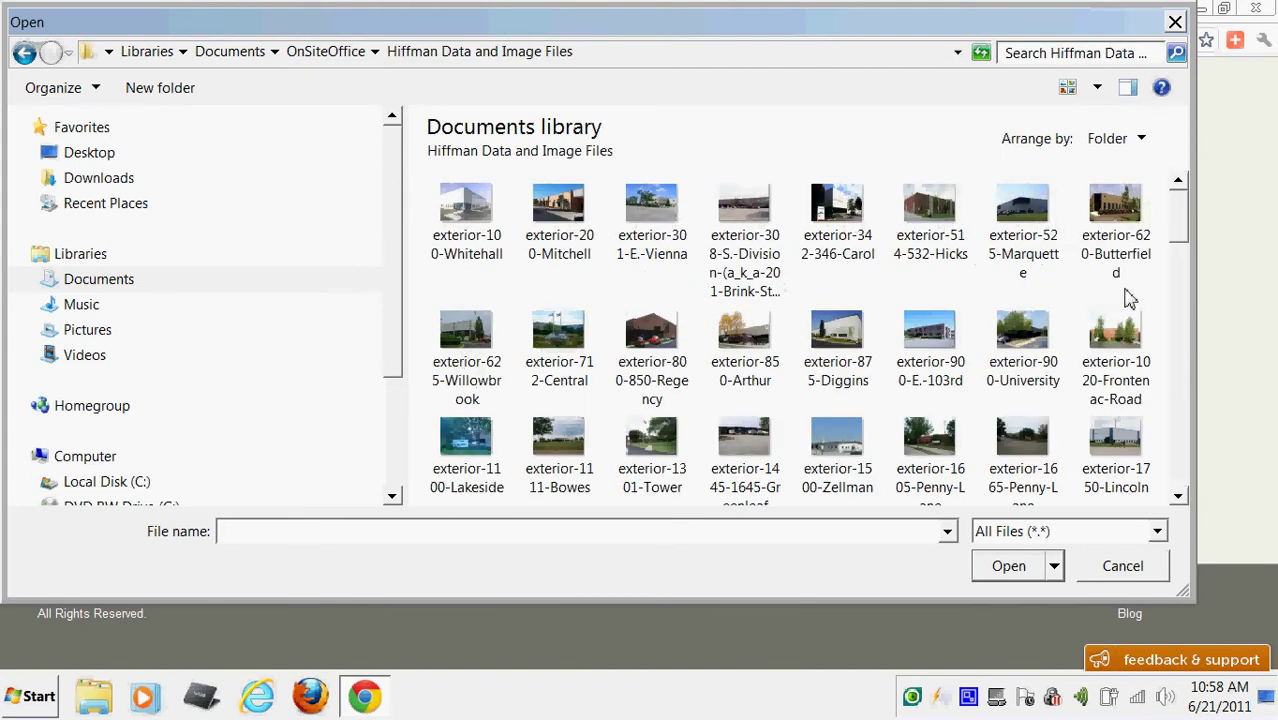
drag(1183, 228, 1197, 483)
click(487, 452)
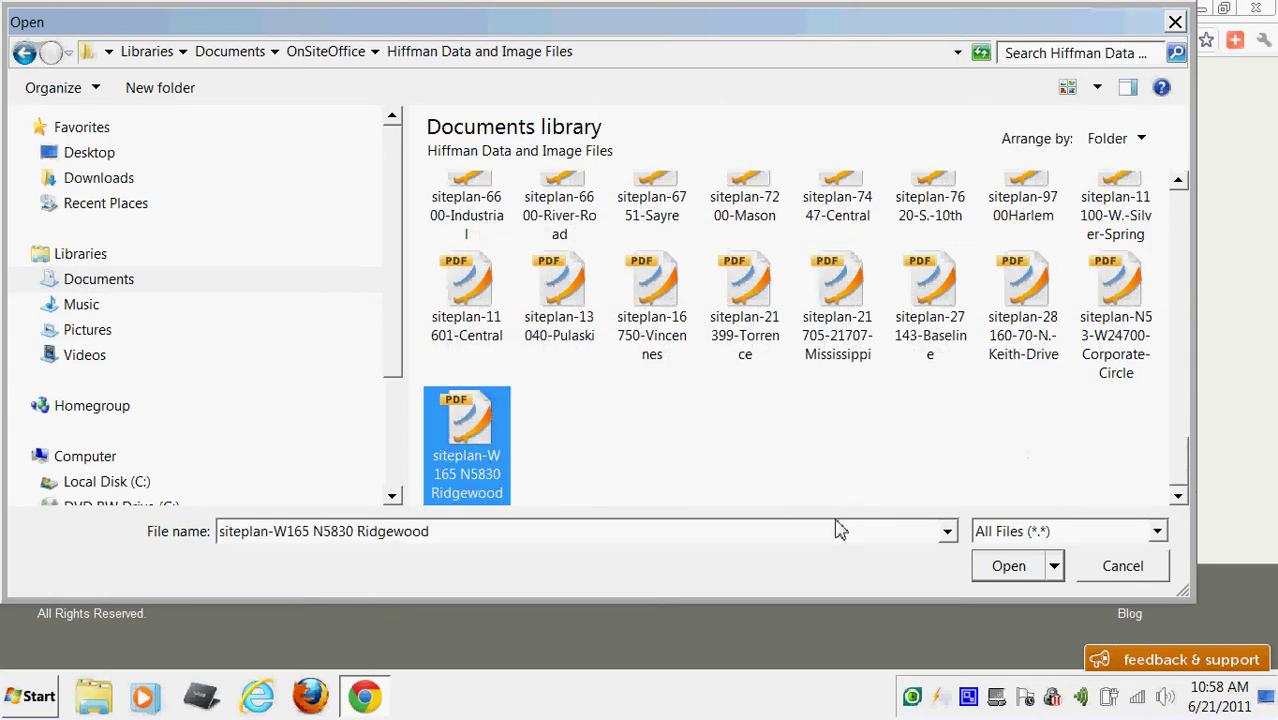
click(1012, 567)
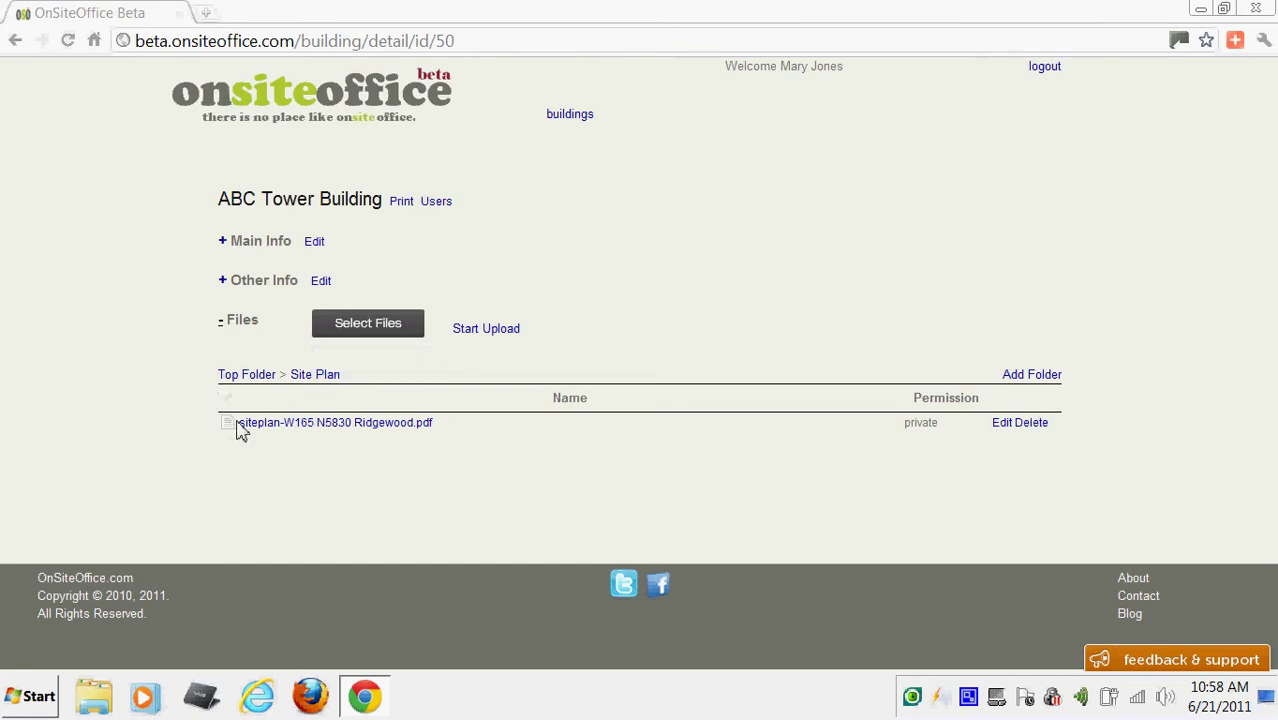
click(270, 430)
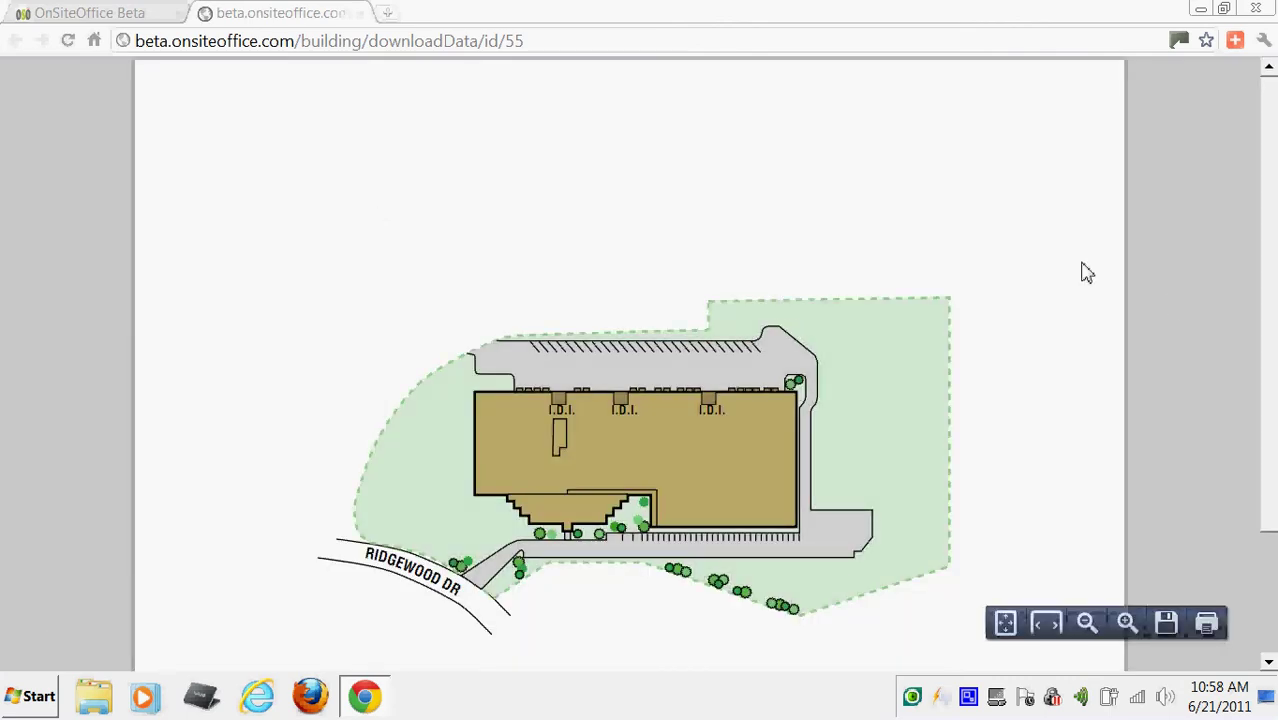
Zoom into the Ridgewood site plan twice, close its tab, and collapse Files.
drag(1270, 277, 1272, 400)
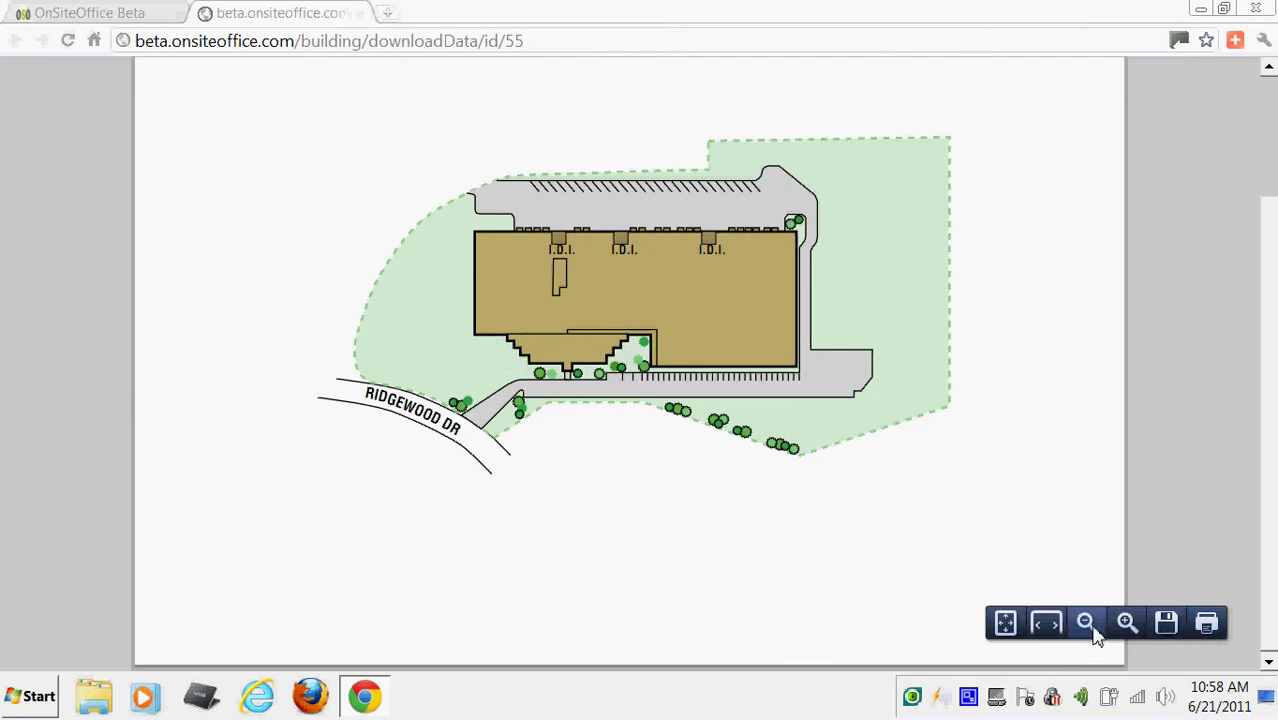
click(1125, 624)
click(1125, 624)
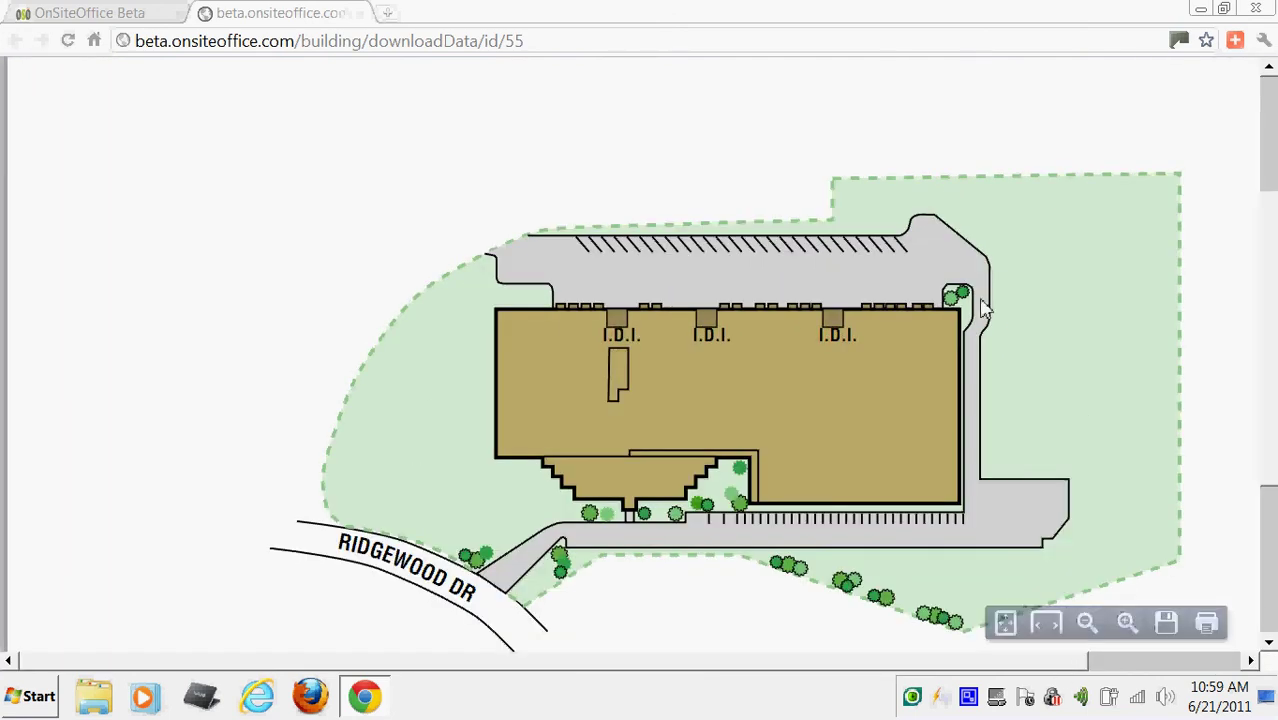
click(357, 13)
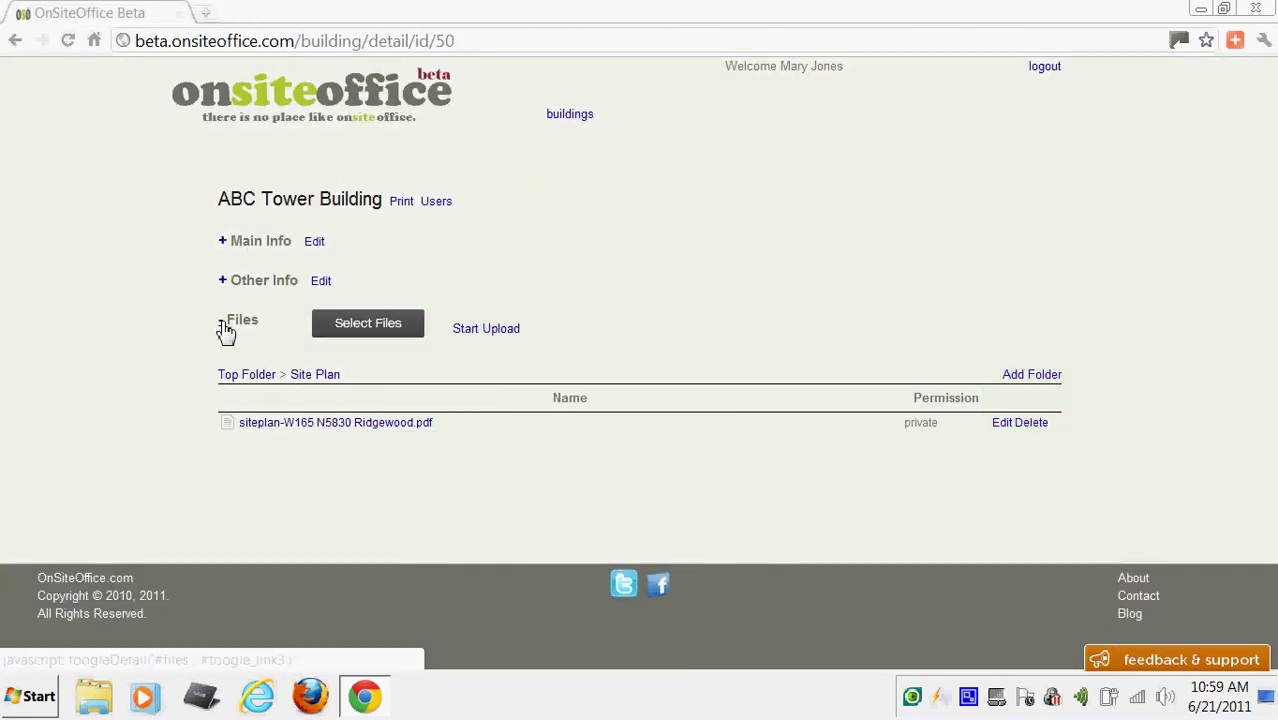
click(223, 328)
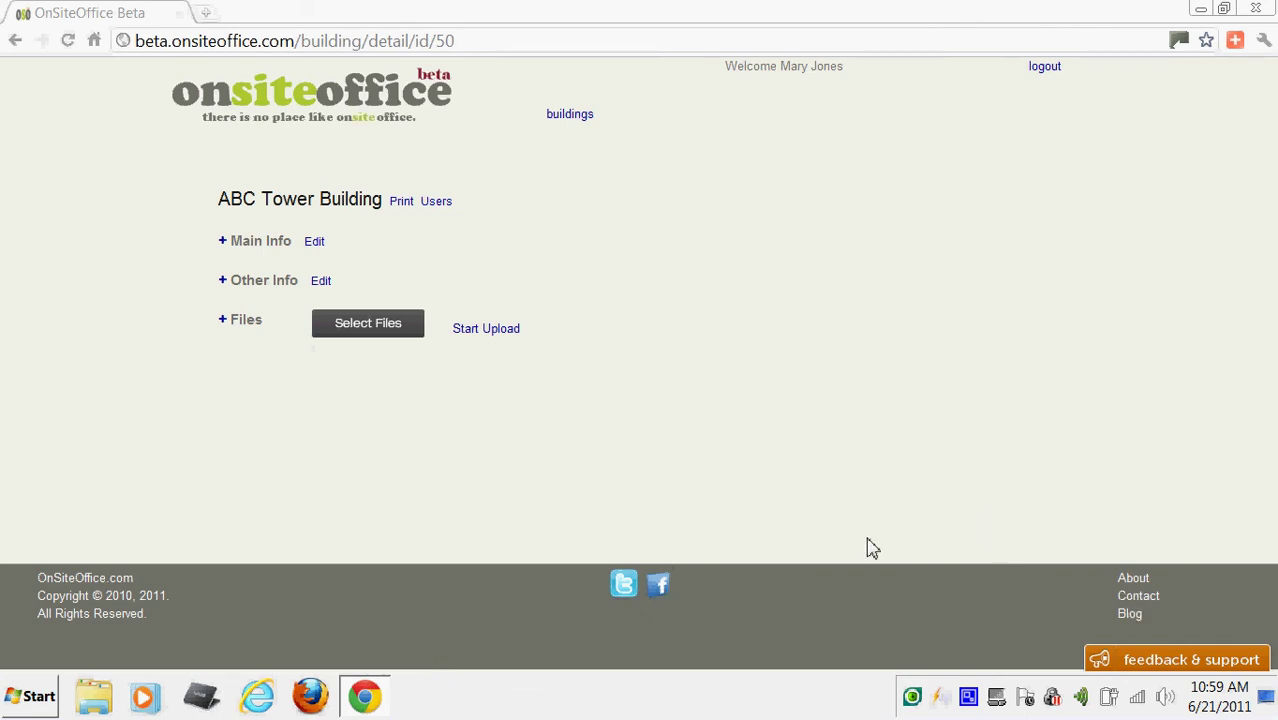
Look over the feedback & support idea form, close it, and log out.
click(1160, 668)
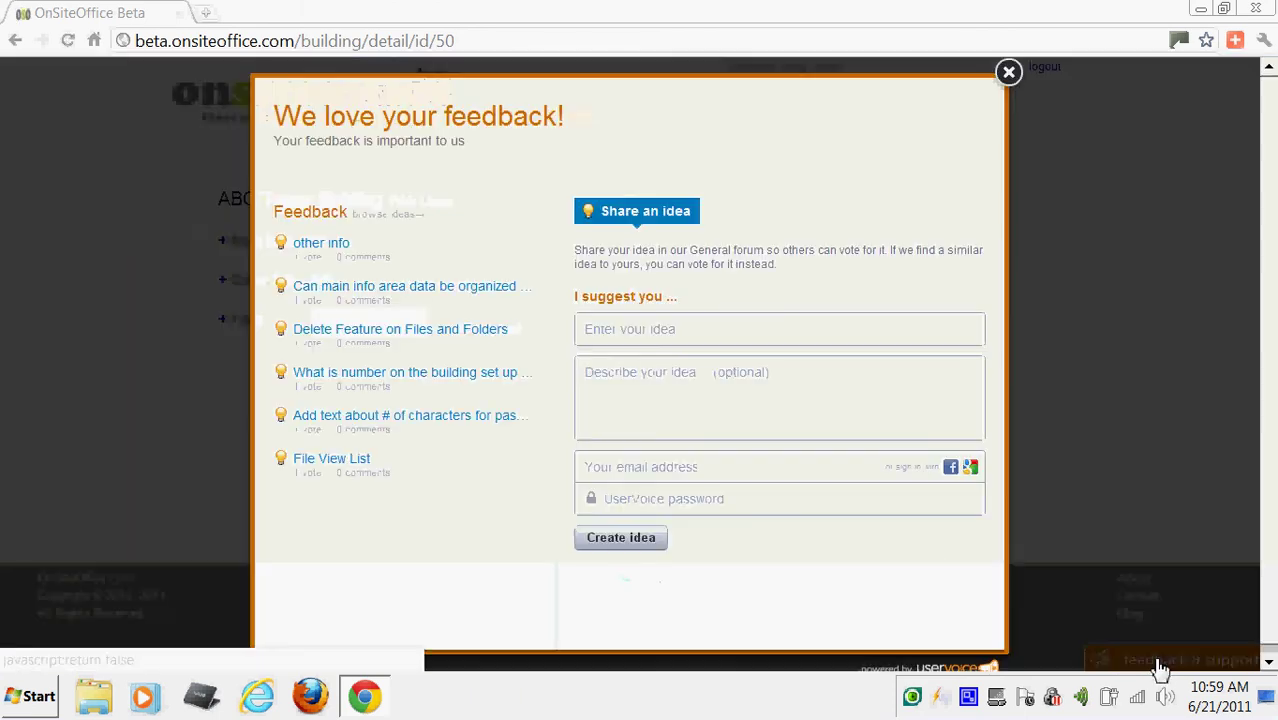
click(676, 331)
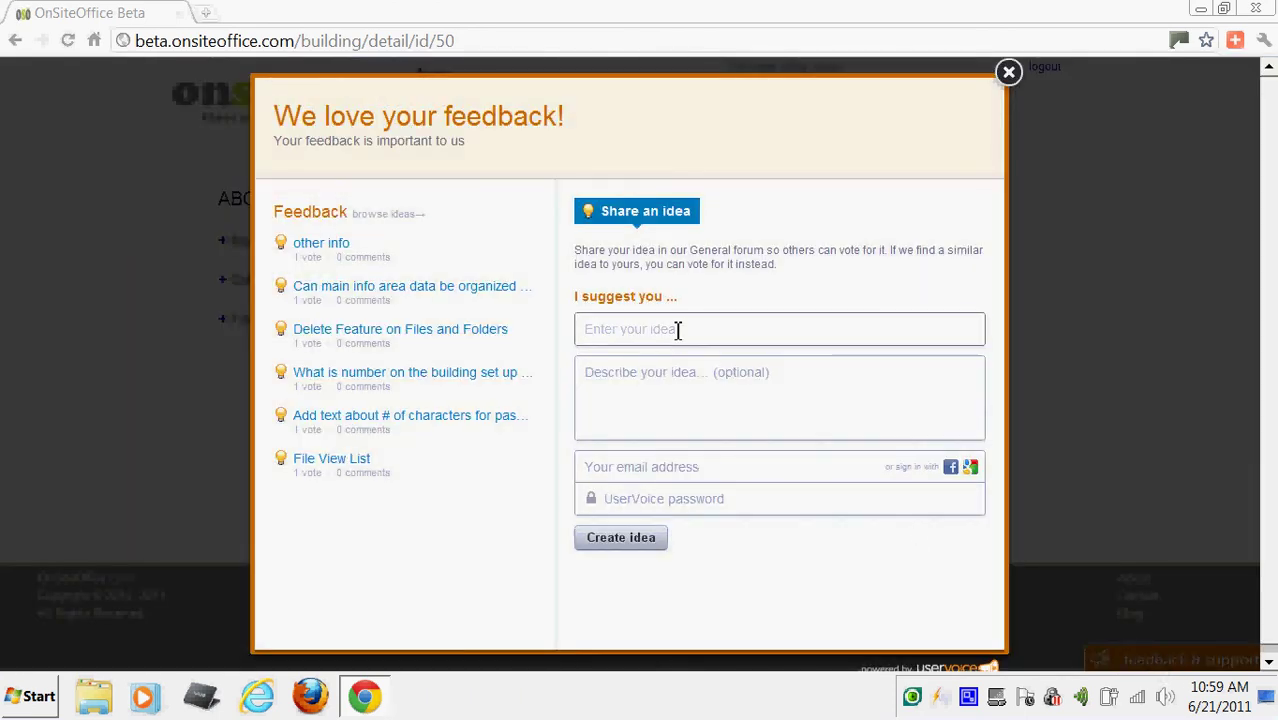
click(667, 397)
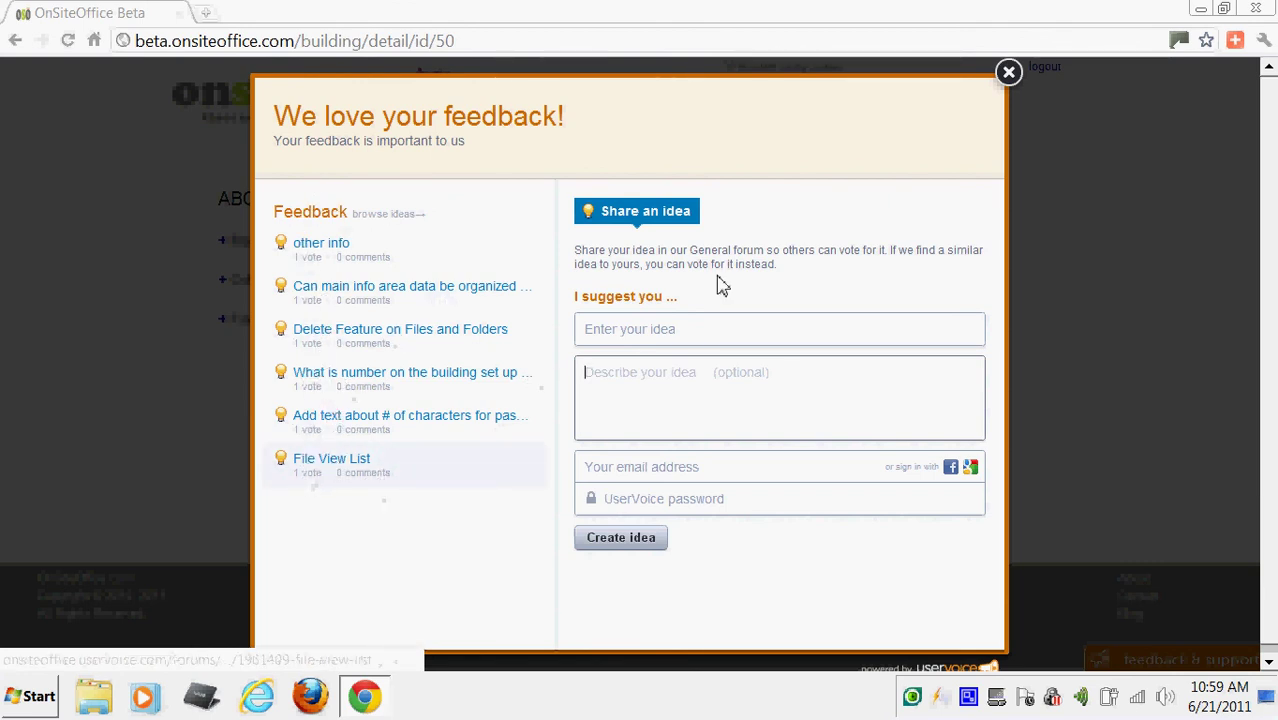
click(1008, 72)
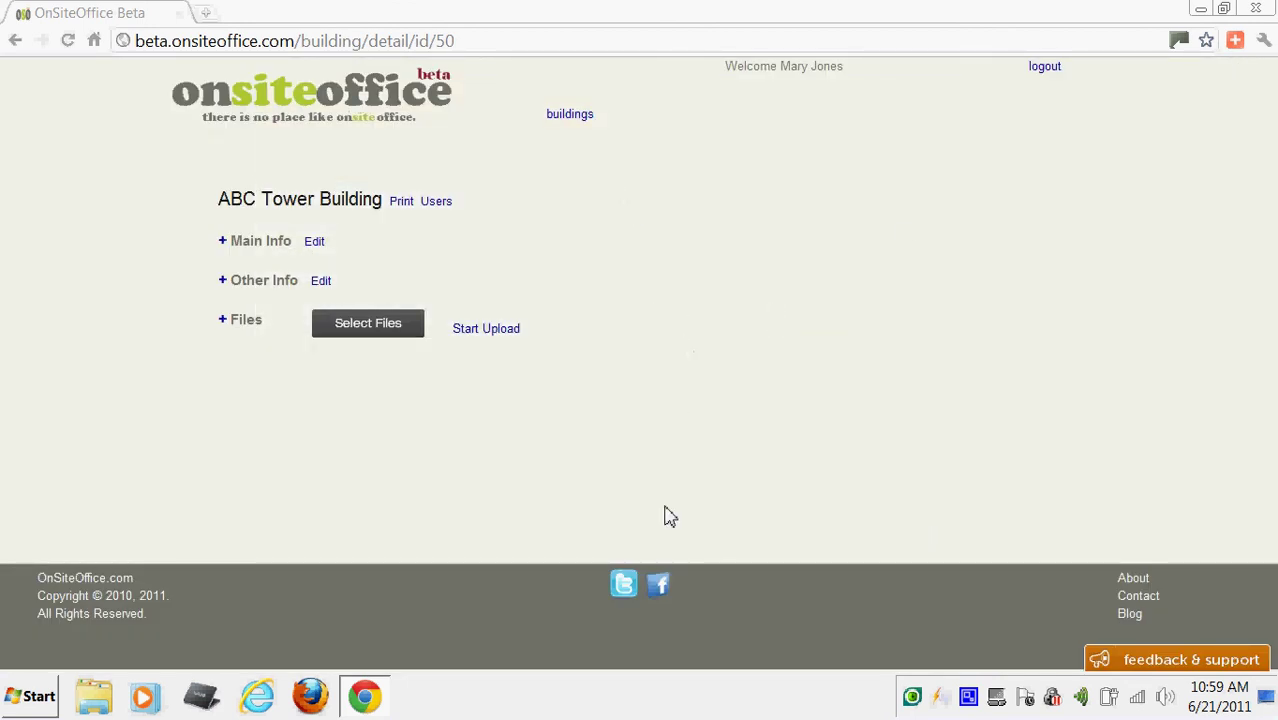
click(1042, 70)
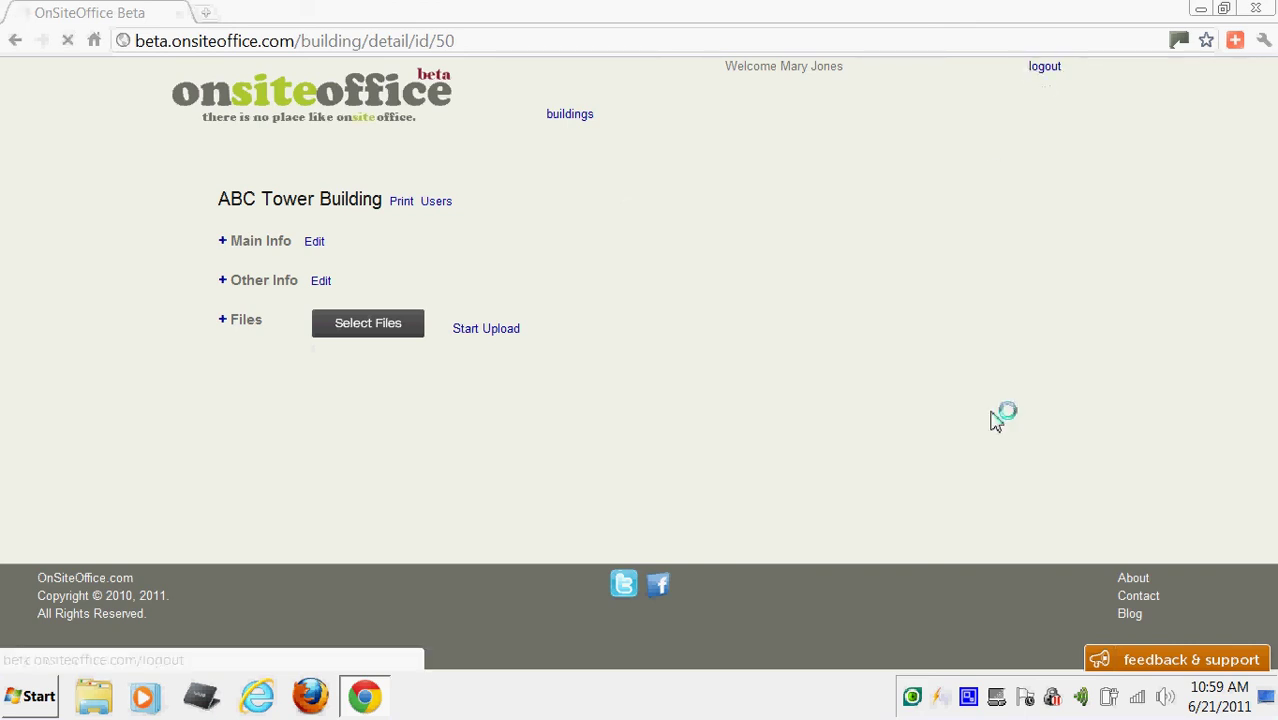
right_click(968, 698)
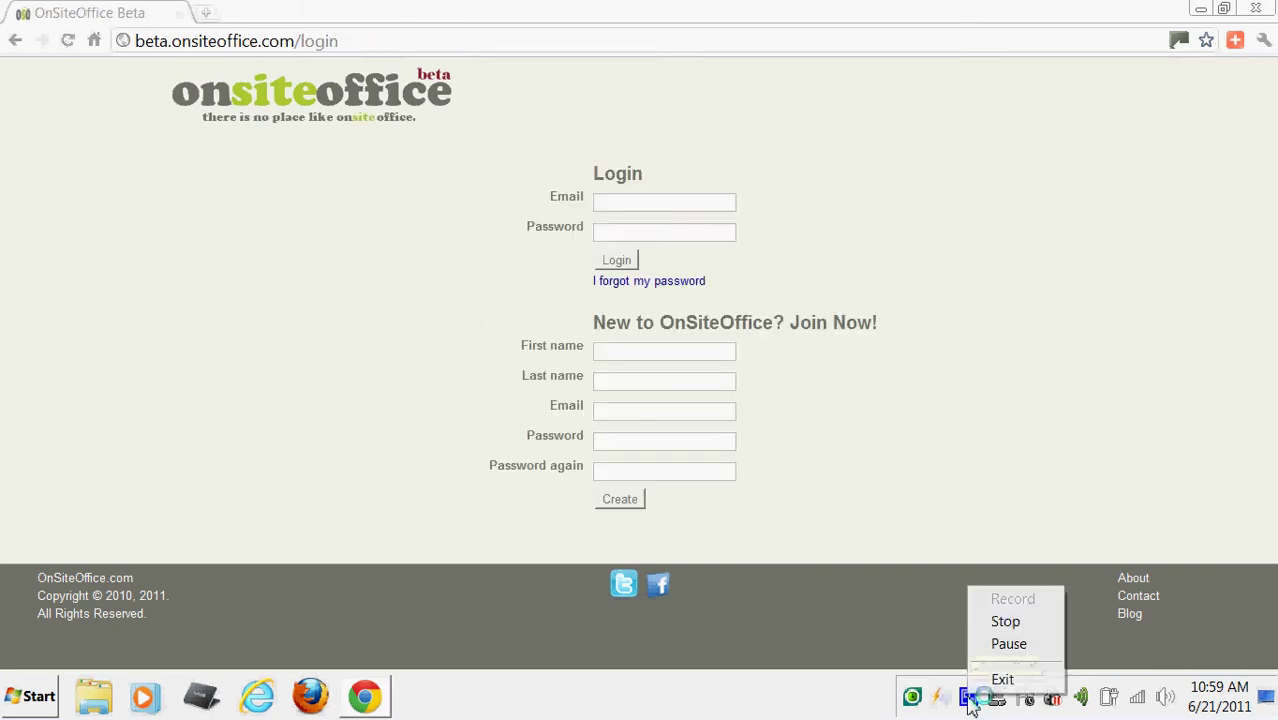